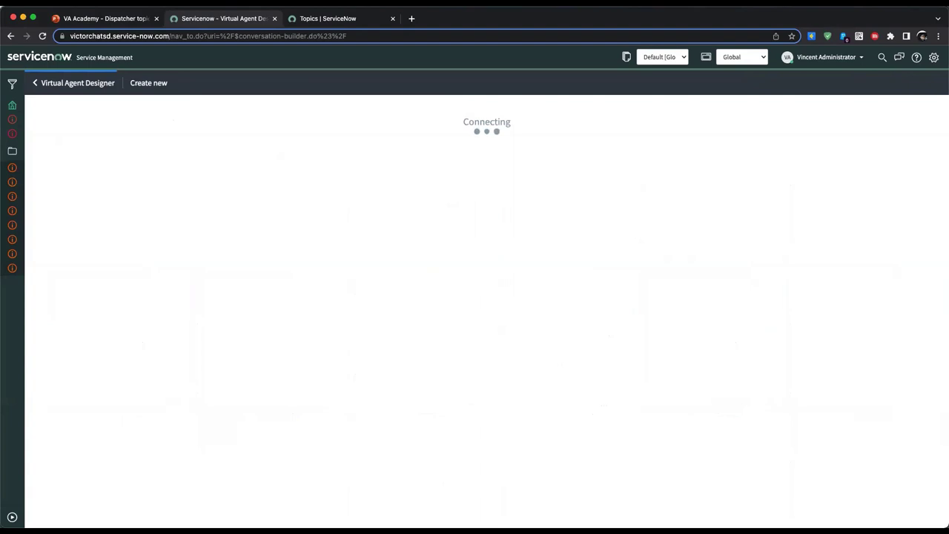
# - Create a new Topic named 'Learn to play board game', using that phrase as its keyword
pyautogui.click(239, 178)
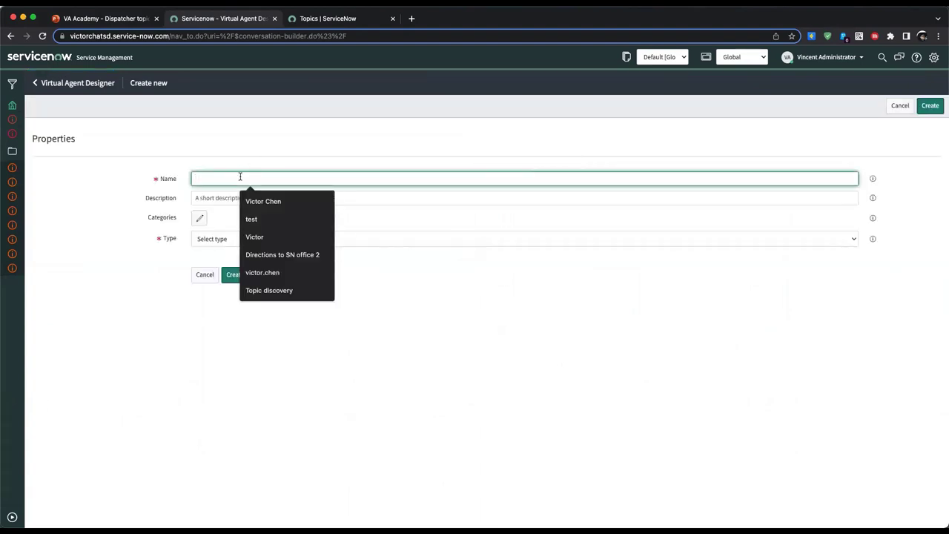
pyautogui.write('Board game')
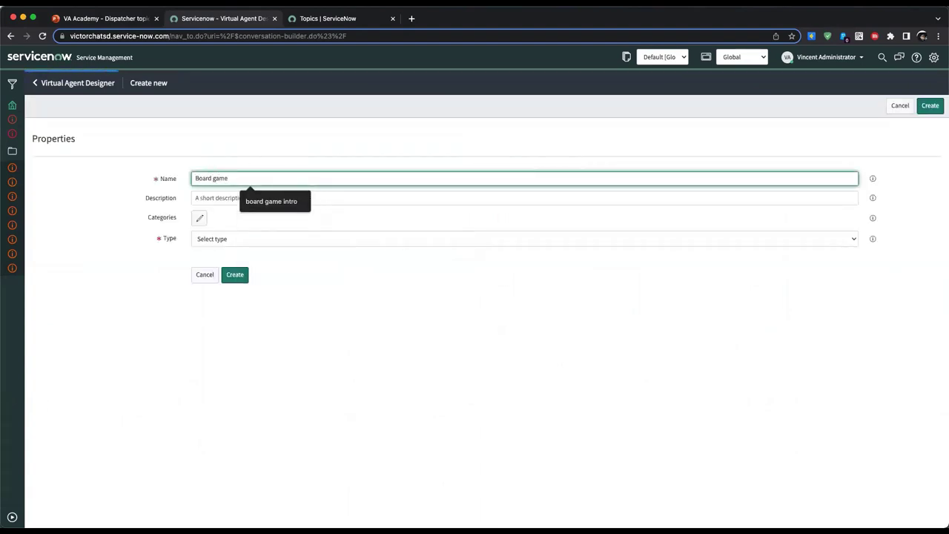
pyautogui.press('BackSpace')
pyautogui.press('BackSpace')
pyautogui.press('BackSpace')
pyautogui.press('BackSpace')
pyautogui.press('BackSpace')
pyautogui.press('BackSpace')
pyautogui.press('BackSpace')
pyautogui.press('BackSpace')
pyautogui.press('BackSpace')
pyautogui.press('BackSpace')
pyautogui.write('L')
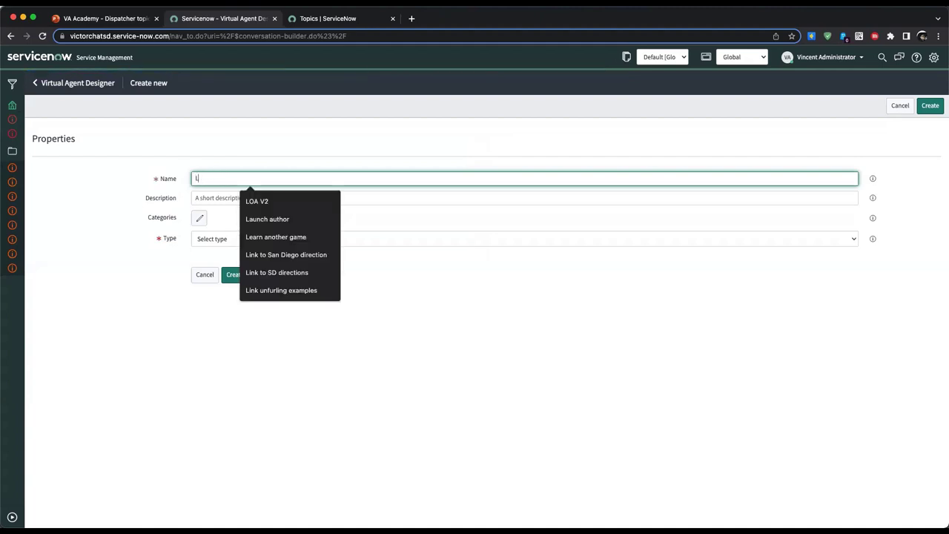
pyautogui.write('earn to play board')
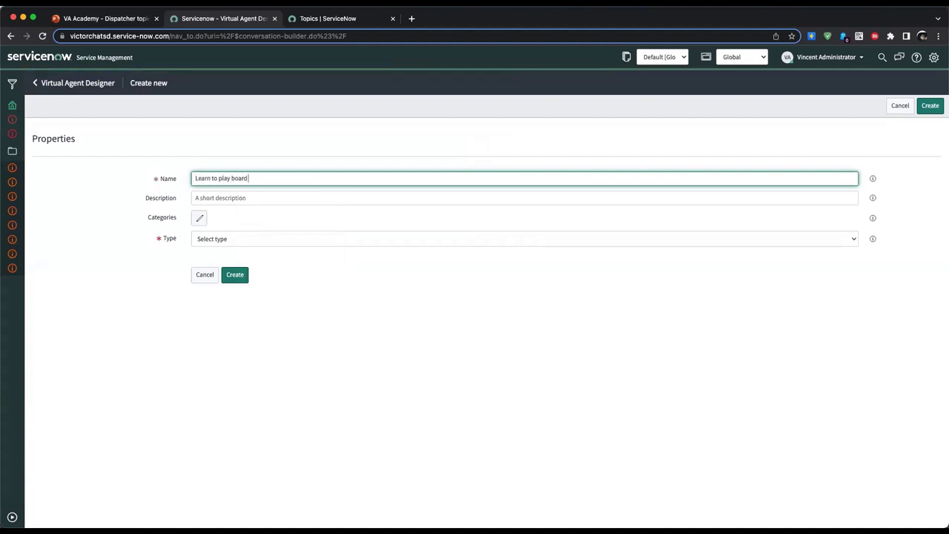
pyautogui.write(' game')
pyautogui.click(253, 239)
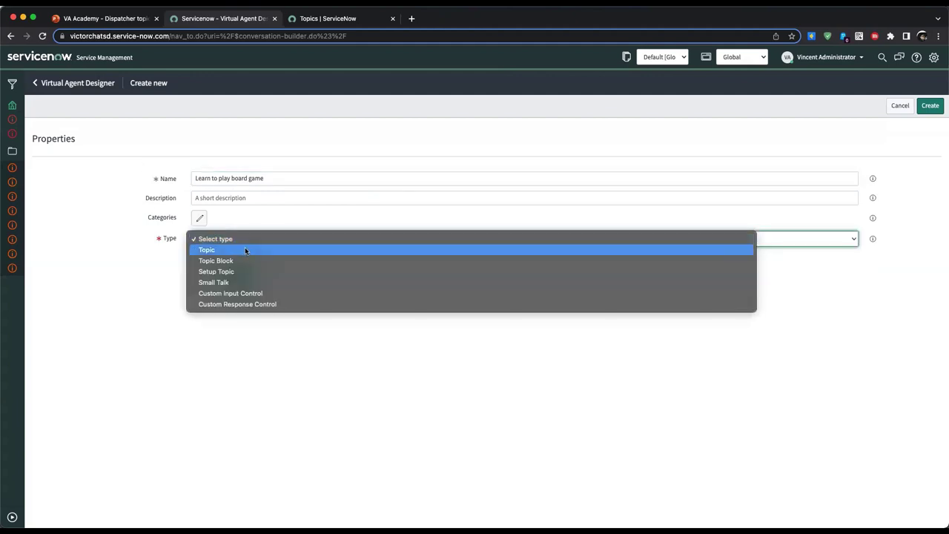
pyautogui.click(245, 248)
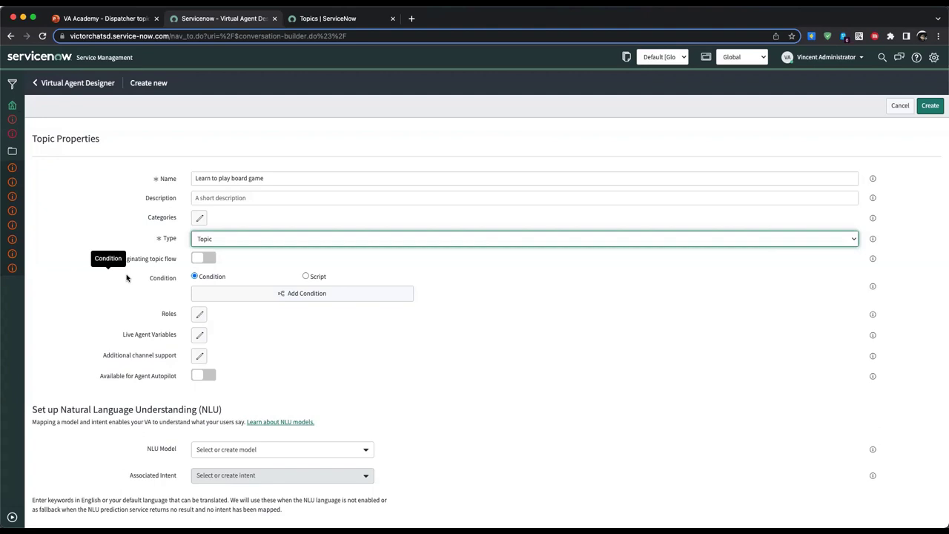
pyautogui.scroll(-3, 126, 278)
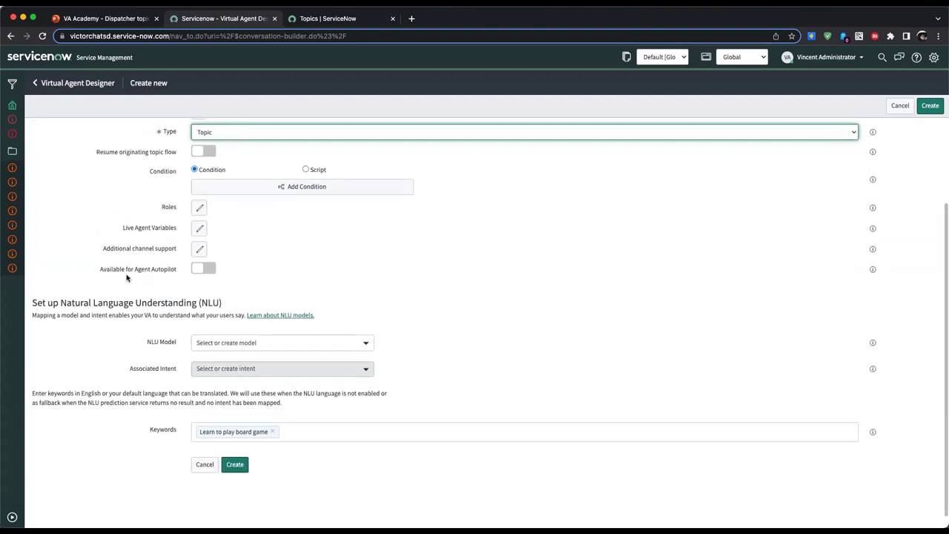
pyautogui.scroll(3, 321, 304)
pyautogui.scroll(-3, 256, 282)
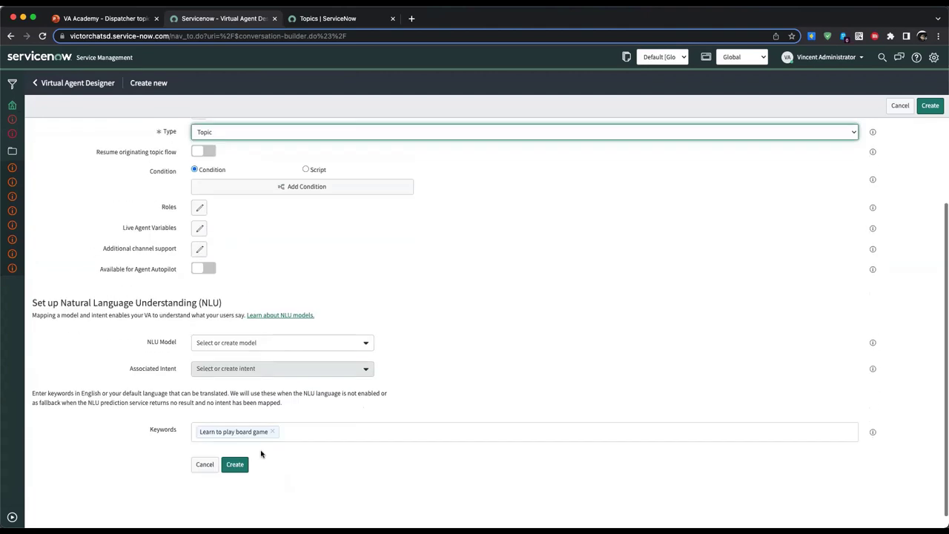
pyautogui.click(236, 464)
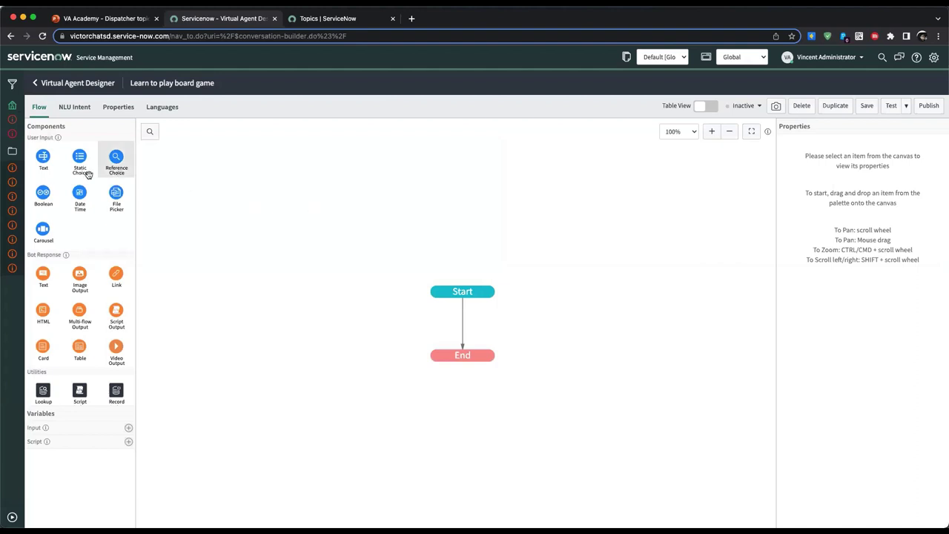
# - Add a static choice node 'Which game' asking 'What game do you want to learn?'
pyautogui.moveTo(80, 160); pyautogui.dragTo(462, 332)
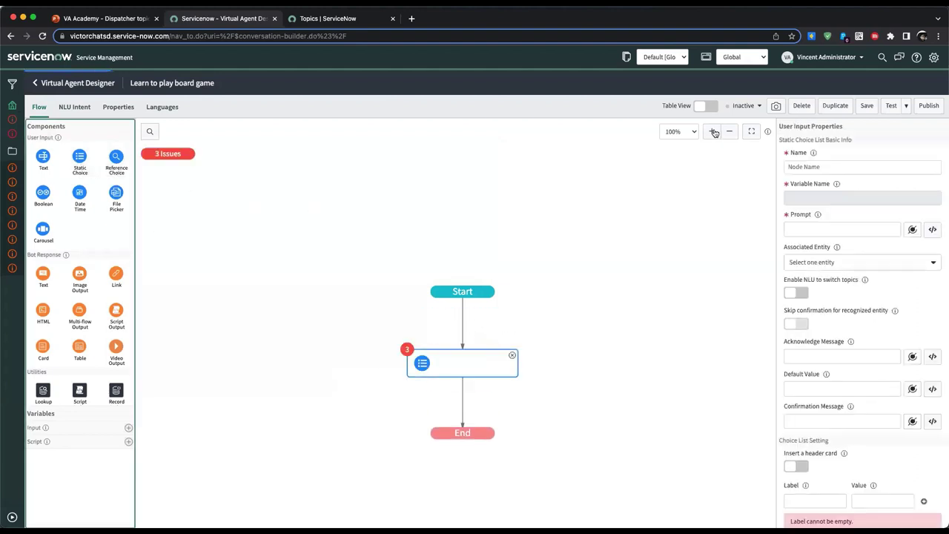
pyautogui.click(815, 166)
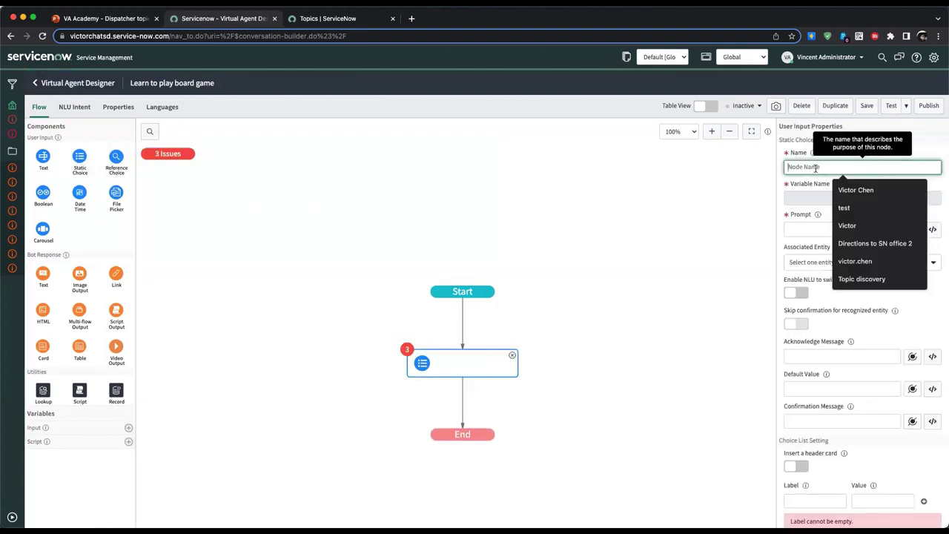
pyautogui.write('Which game')
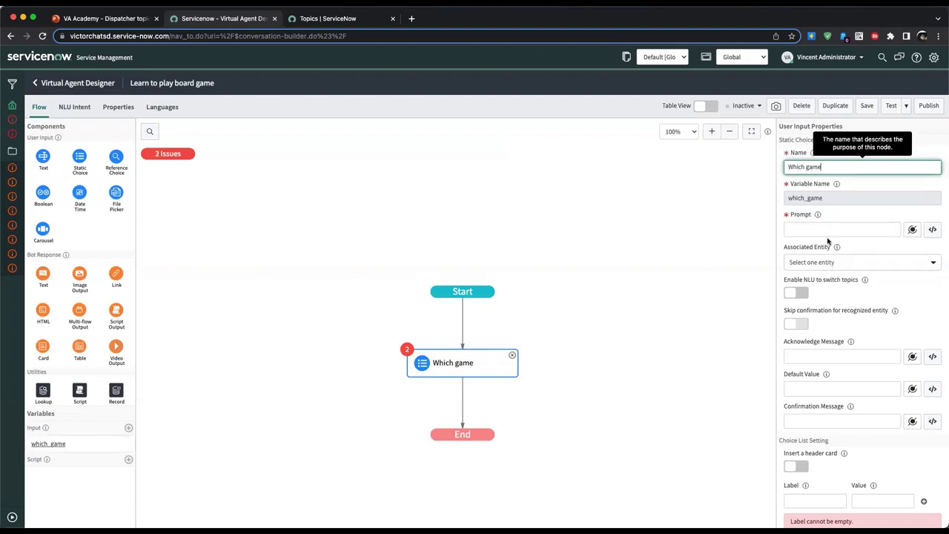
pyautogui.click(823, 231)
pyautogui.write('What')
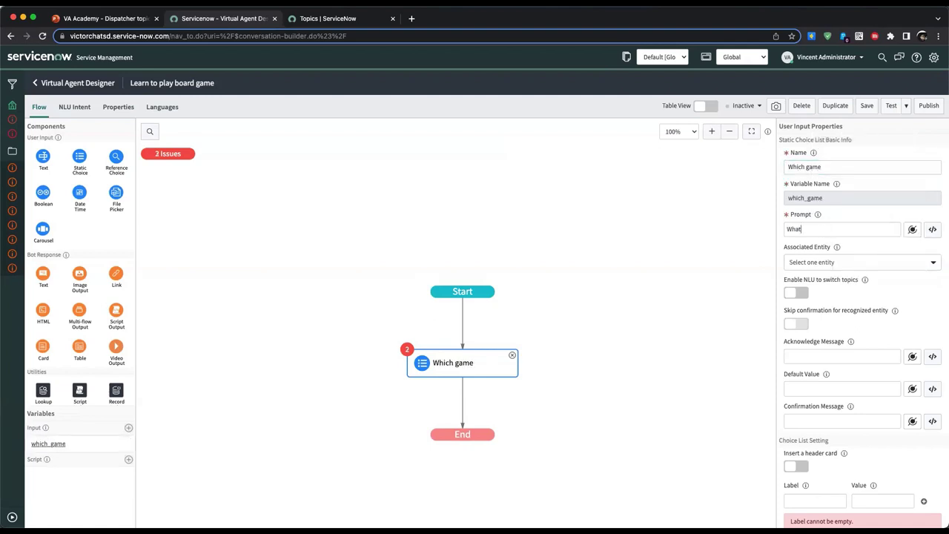
pyautogui.write(' game do you want to learn?')
# - Give Which game the choices Scrabble, Monopoly and Chess, with values such as 'chess'
pyautogui.scroll(-1, 830, 333)
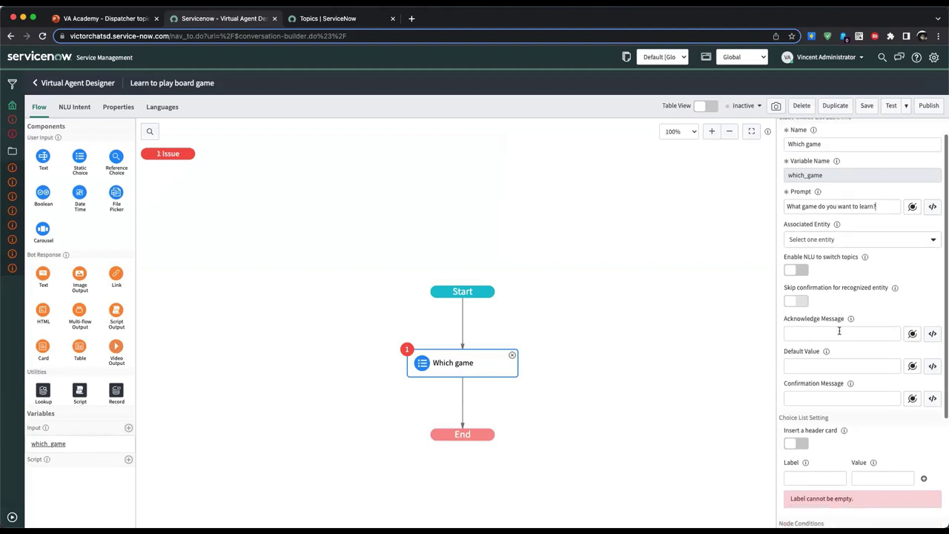
pyautogui.click(825, 481)
pyautogui.write('Scr')
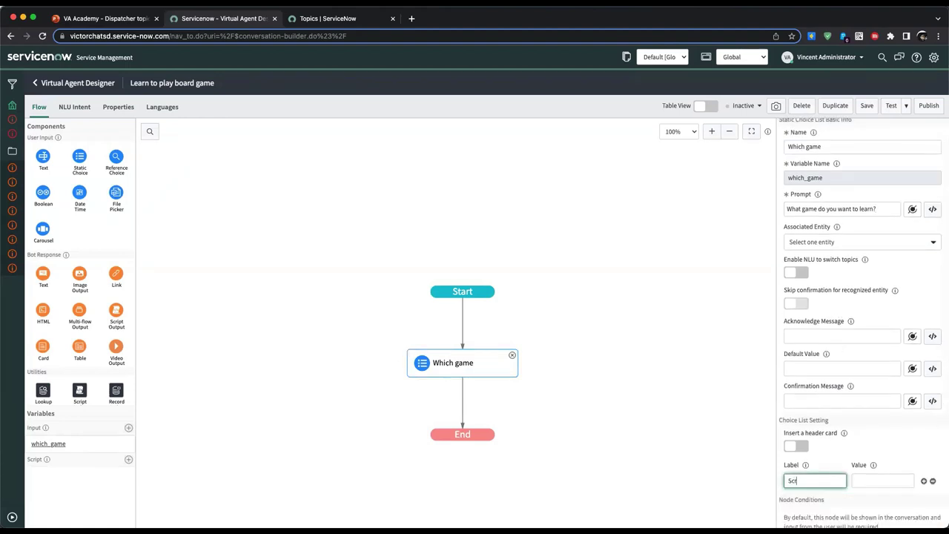
pyautogui.write('scrabble')
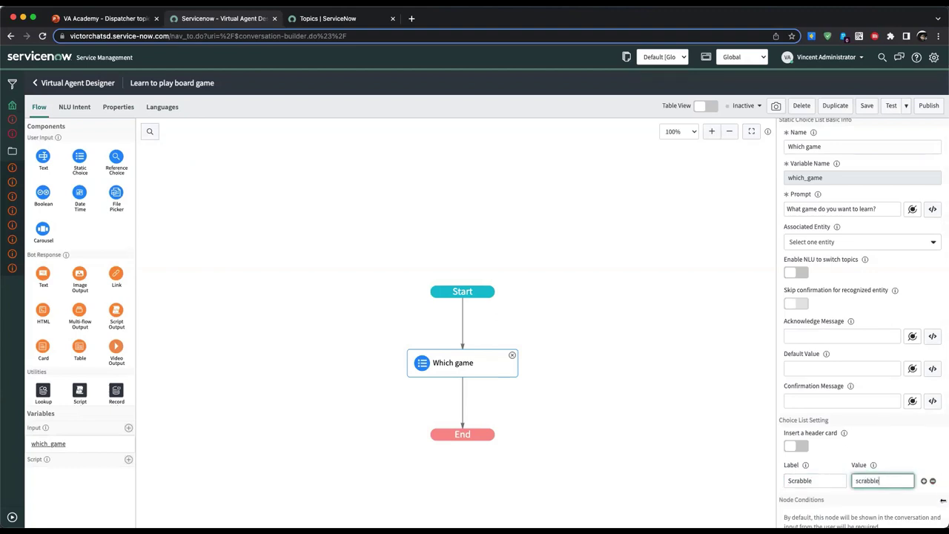
pyautogui.click(923, 480)
pyautogui.scroll(-5, 813, 362)
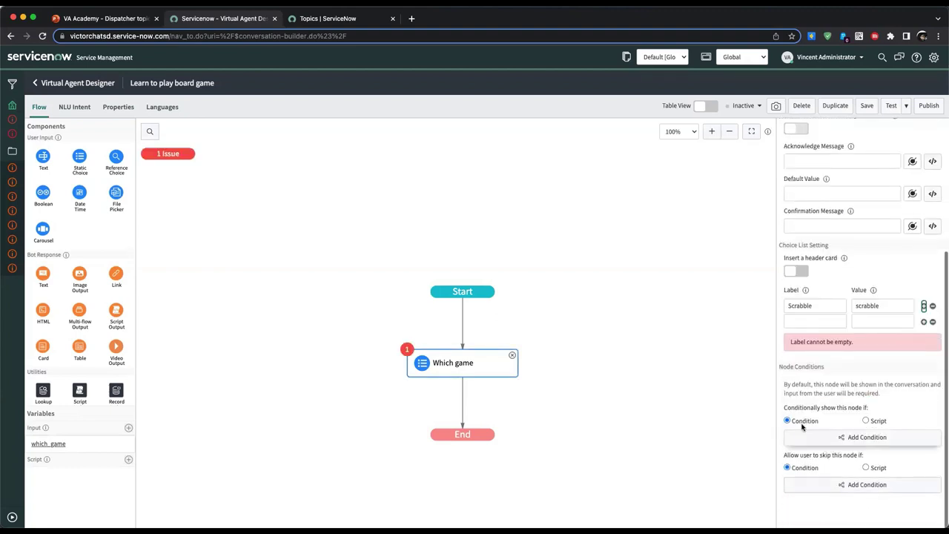
pyautogui.click(810, 327)
pyautogui.write('Monopoly')
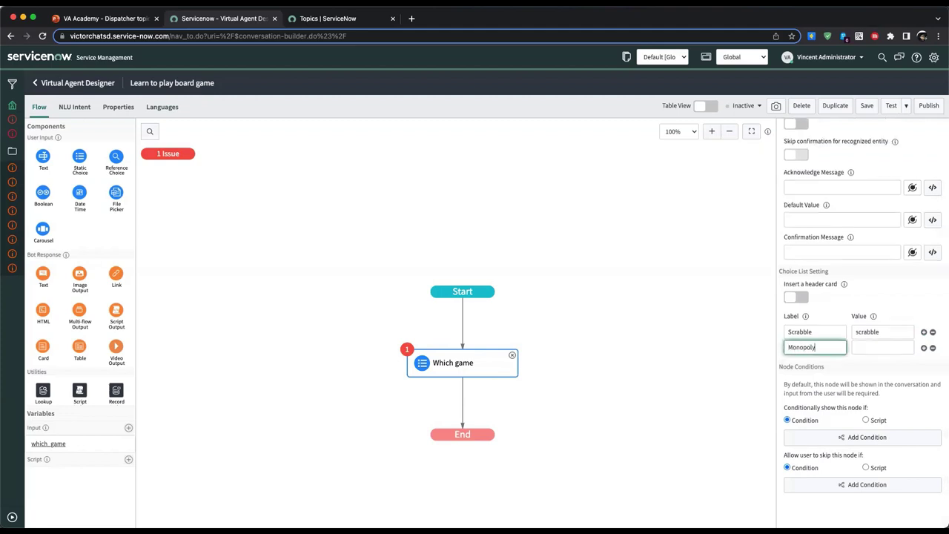
pyautogui.click(883, 347)
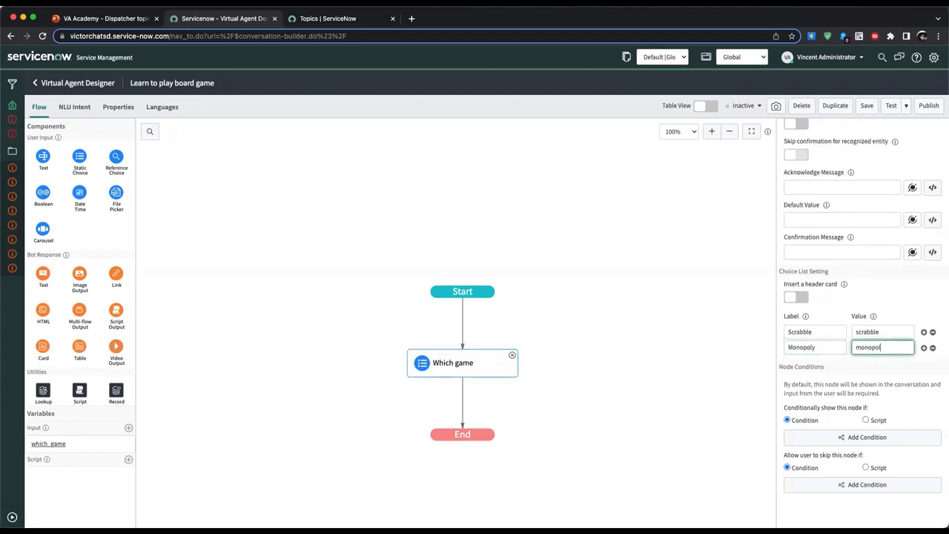
pyautogui.click(923, 347)
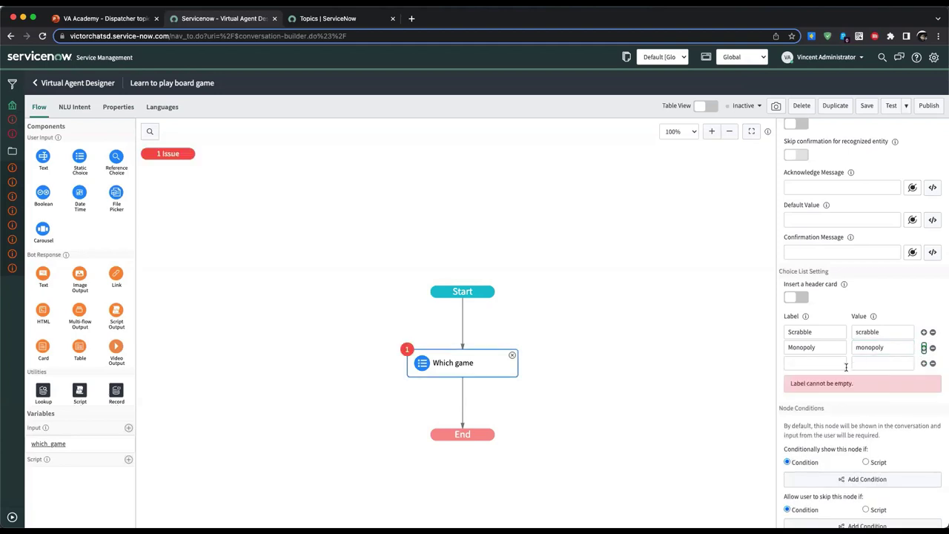
pyautogui.click(813, 362)
pyautogui.write('Chess')
pyautogui.press('Tab')
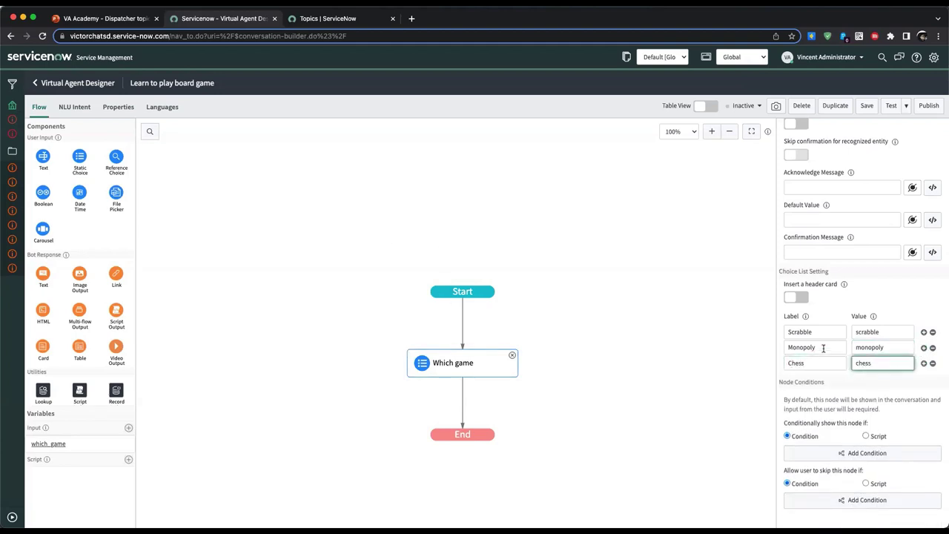
pyautogui.write('chess')
pyautogui.scroll(-1, 823, 347)
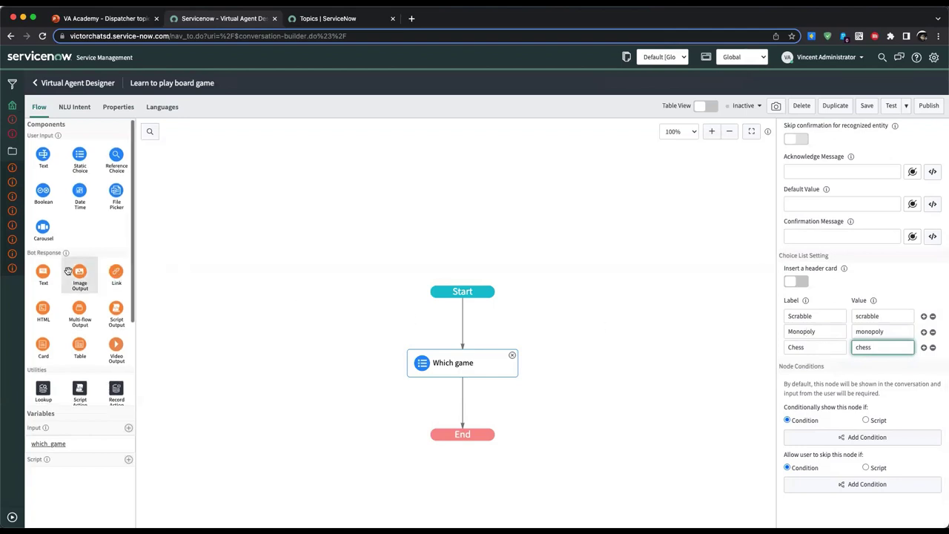
# - Add a Decision node after Which game with three branches
pyautogui.scroll(-3, 79, 281)
pyautogui.moveTo(43, 318); pyautogui.dragTo(460, 402)
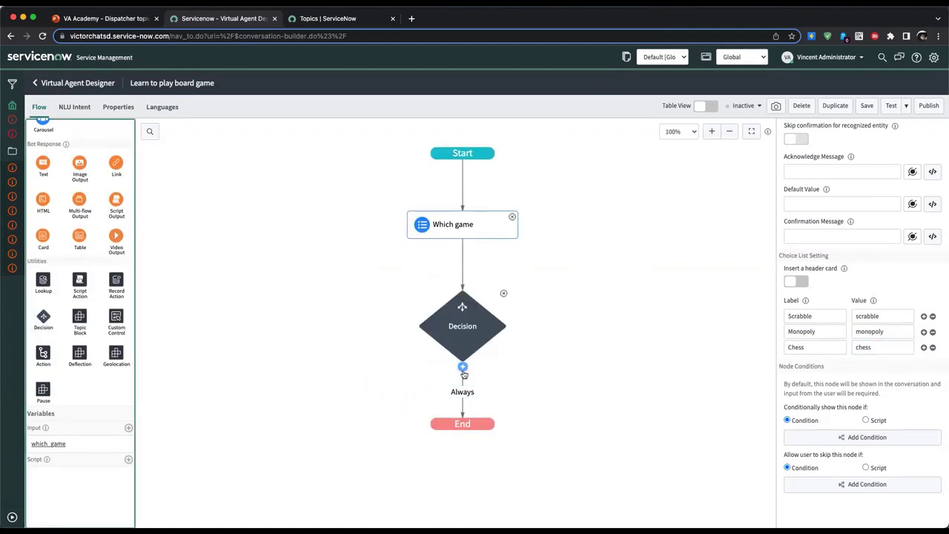
pyautogui.click(462, 366)
pyautogui.click(512, 367)
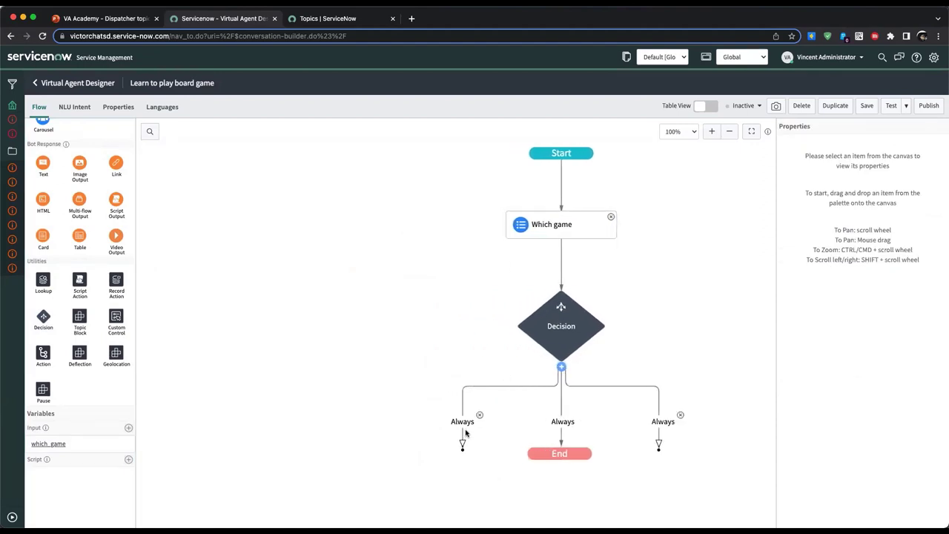
# - Rename the three Decision branches to Scrabble, Monopoly and Chess
pyautogui.click(832, 156)
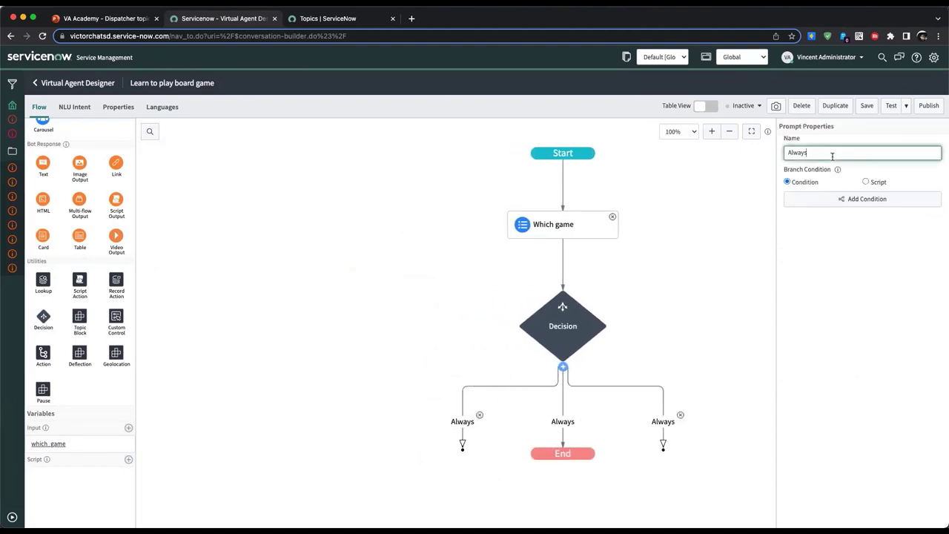
pyautogui.doubleClick(832, 156)
pyautogui.write('Scrabble')
pyautogui.click(563, 421)
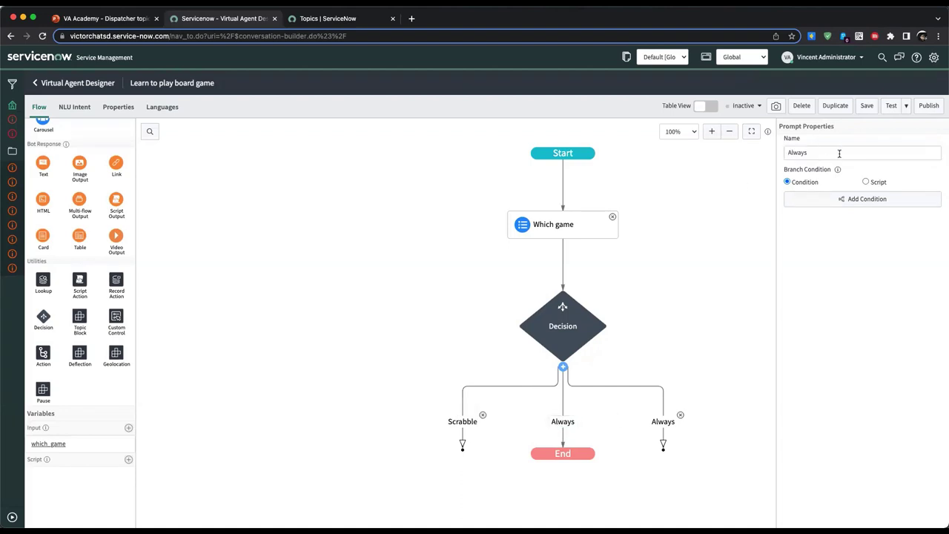
pyautogui.click(840, 152)
pyautogui.press('BackSpace')
pyautogui.press('BackSpace')
pyautogui.press('BackSpace')
pyautogui.press('BackSpace')
pyautogui.press('BackSpace')
pyautogui.press('BackSpace')
pyautogui.write('Mon')
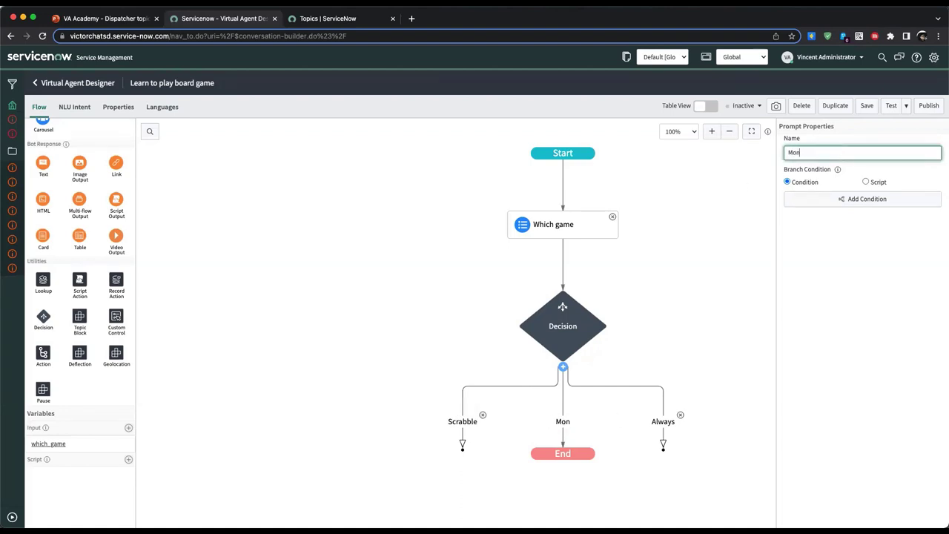
pyautogui.write('opoly')
pyautogui.click(663, 421)
pyautogui.doubleClick(816, 152)
pyautogui.write('C')
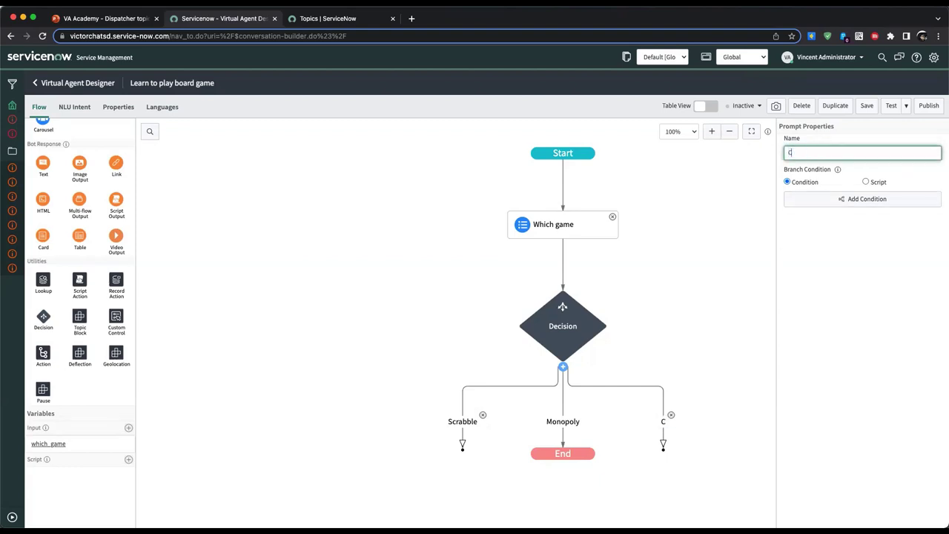
pyautogui.write('hess')
pyautogui.click(605, 449)
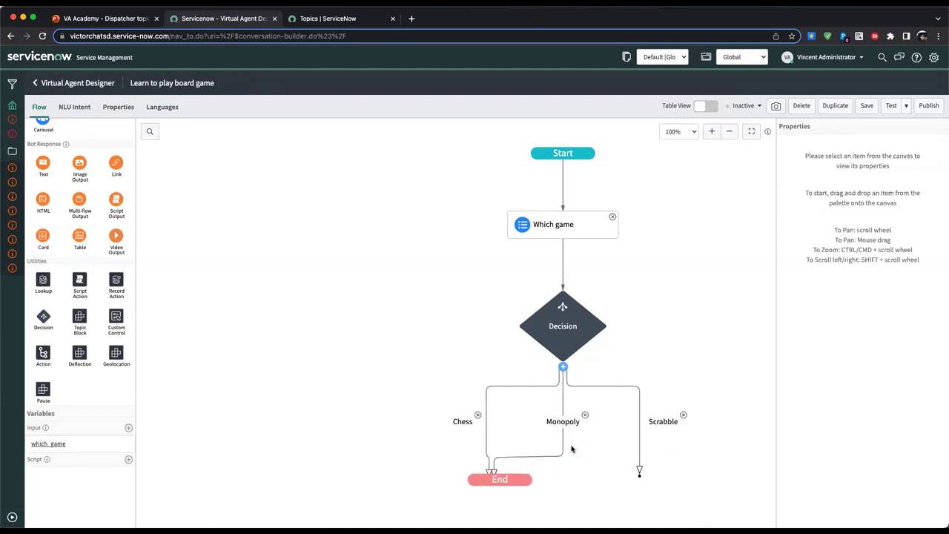
# - Add a fourth Decision branch named 'Other game'
pyautogui.click(563, 369)
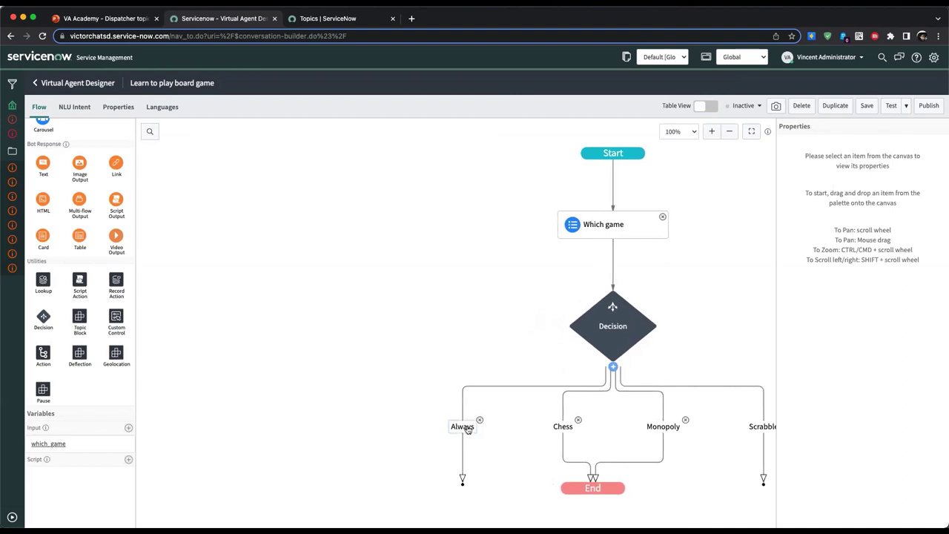
pyautogui.click(464, 426)
pyautogui.doubleClick(802, 151)
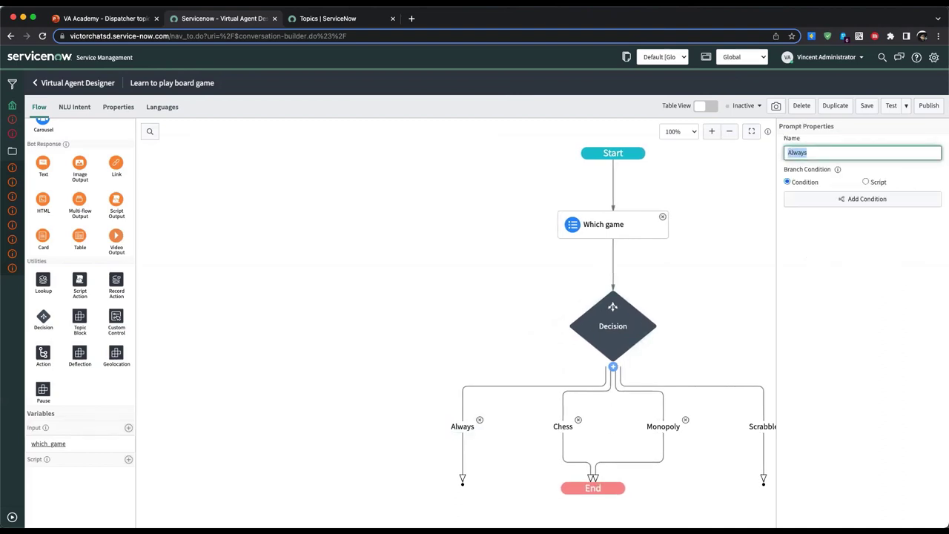
pyautogui.write('Other game')
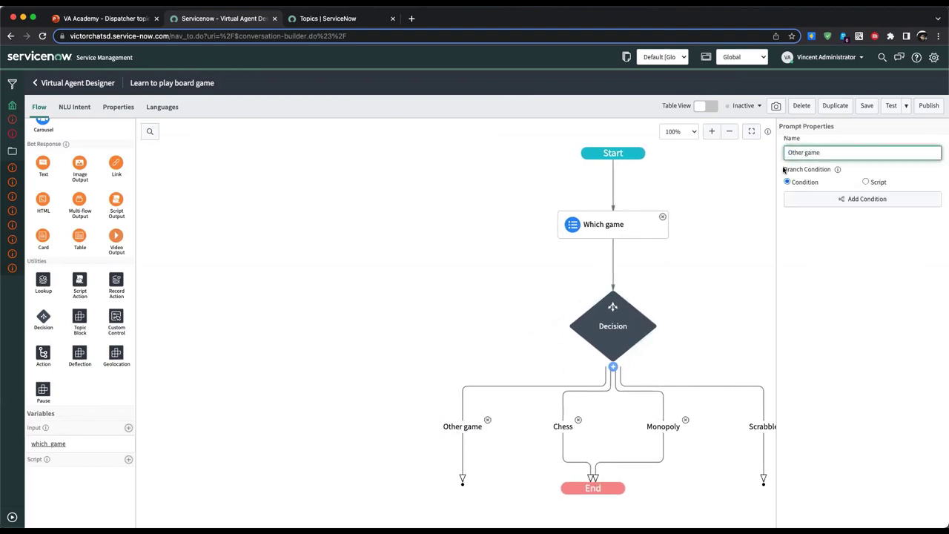
# - Add an 'Other' choice to Which game and connect the Other game branch to End
pyautogui.click(624, 235)
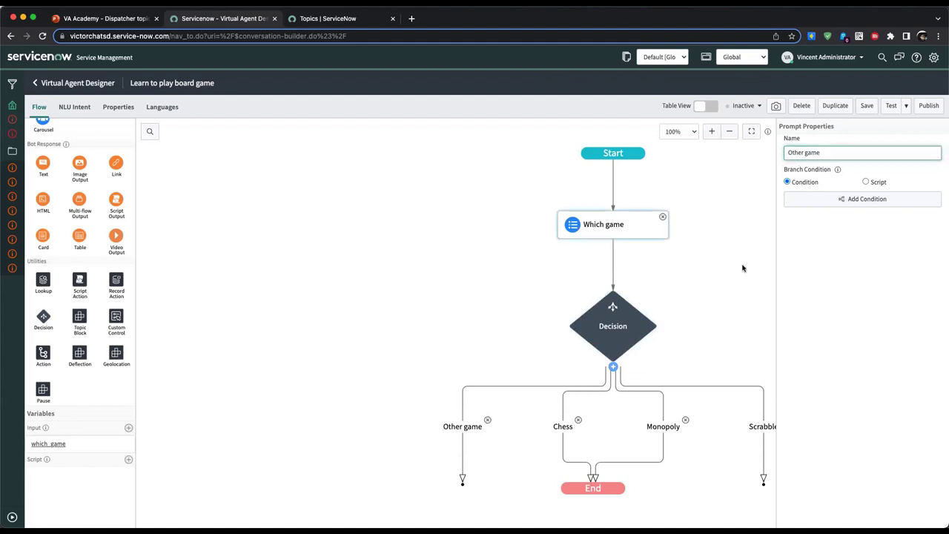
pyautogui.scroll(-5, 889, 371)
pyautogui.click(923, 420)
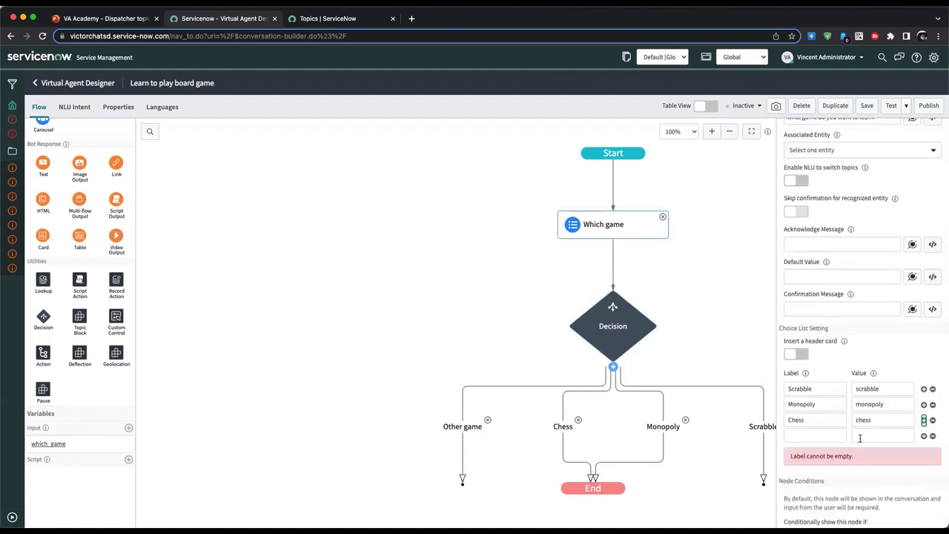
pyautogui.click(814, 436)
pyautogui.write('Other game')
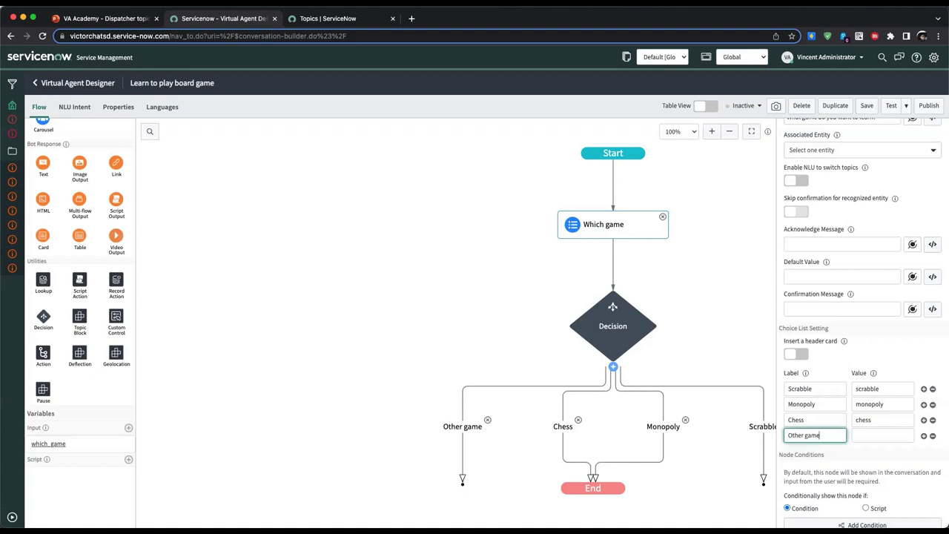
pyautogui.click(882, 435)
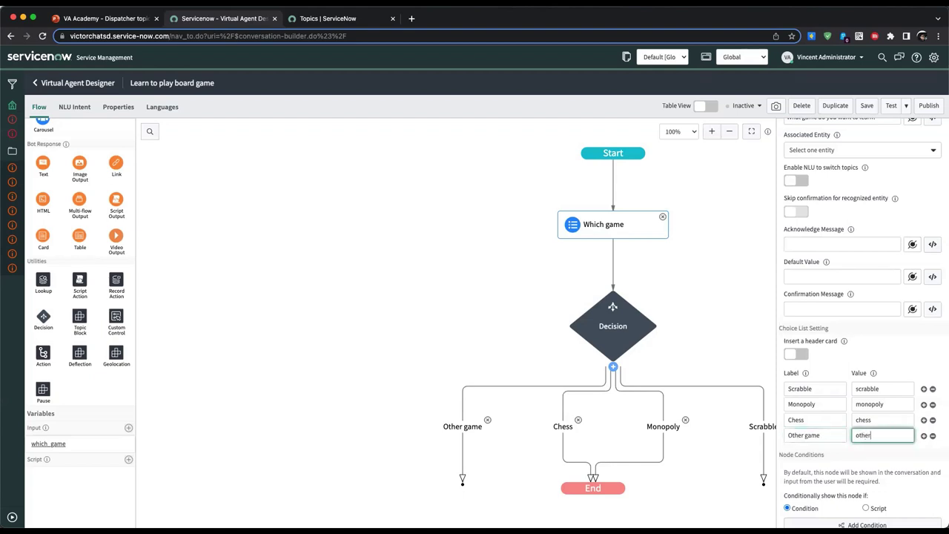
pyautogui.moveTo(462, 479); pyautogui.dragTo(579, 487)
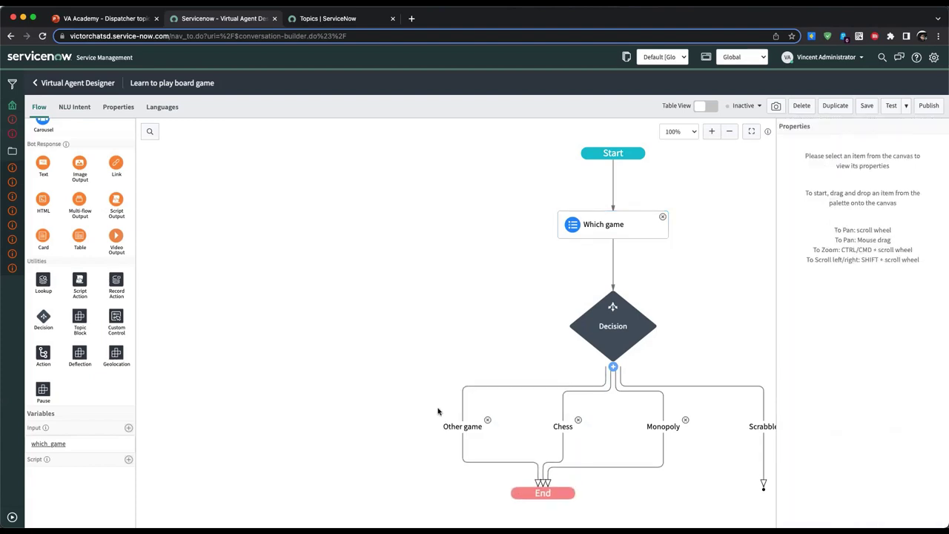
# - Place a Contextual Search topic block on the Other game branch with context input 'asdf'
pyautogui.moveTo(79, 320); pyautogui.dragTo(461, 437)
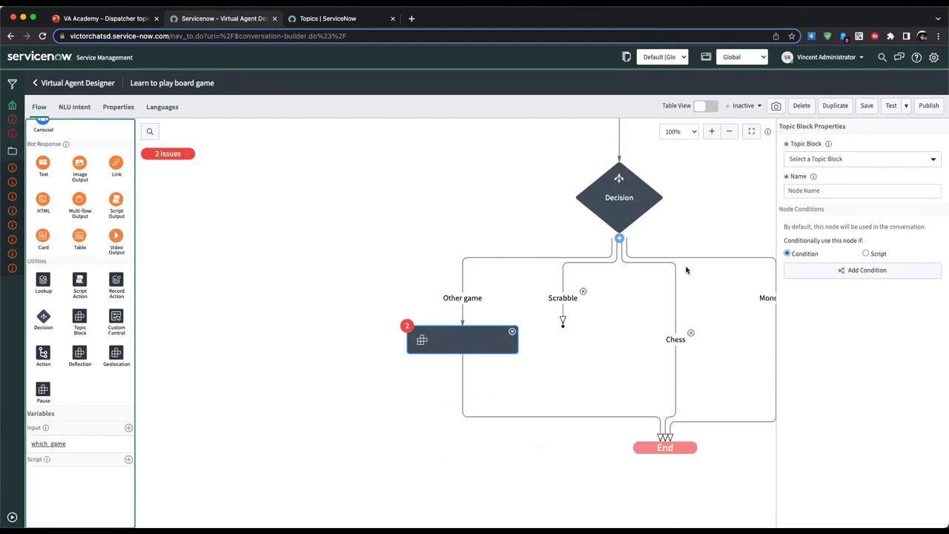
pyautogui.click(832, 158)
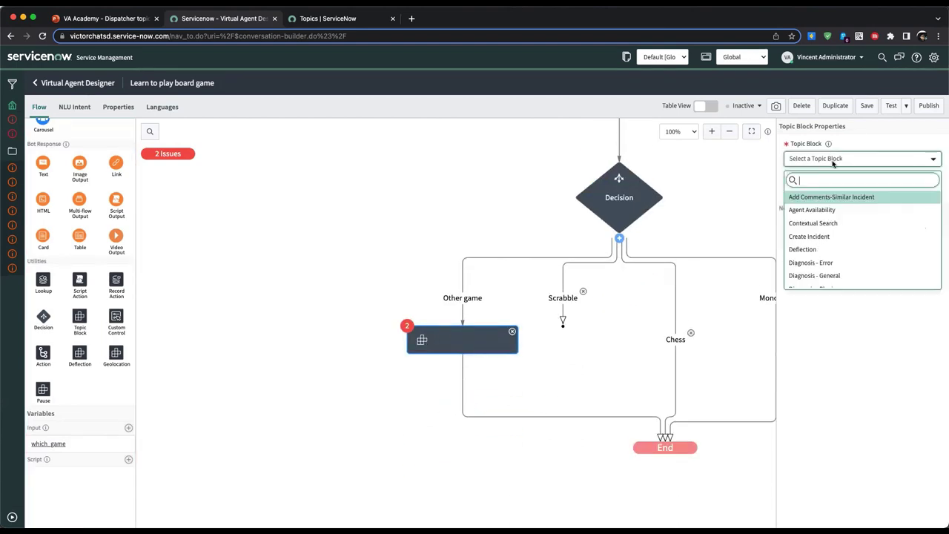
pyautogui.click(829, 223)
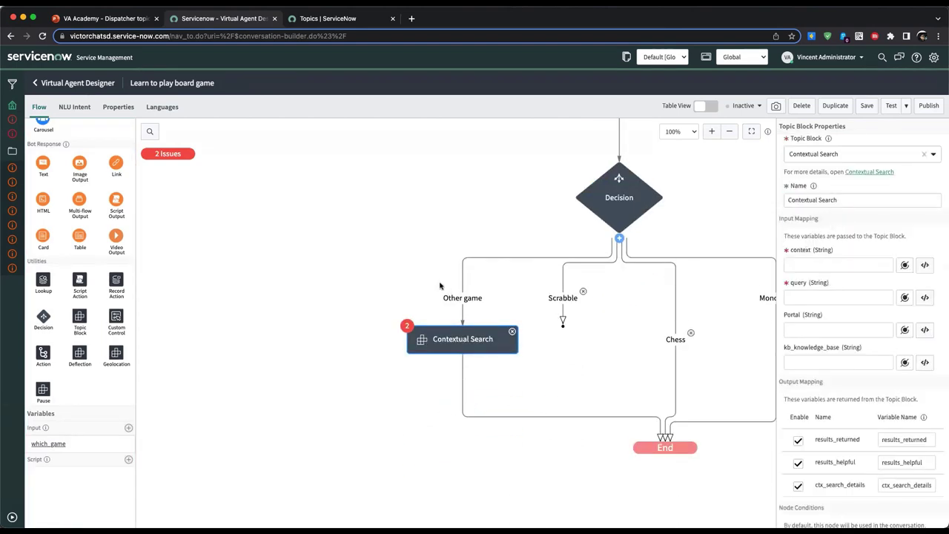
pyautogui.click(813, 265)
pyautogui.write('asdf')
# - Map the Contextual Search block's query input to the Which Game input variable
pyautogui.click(905, 298)
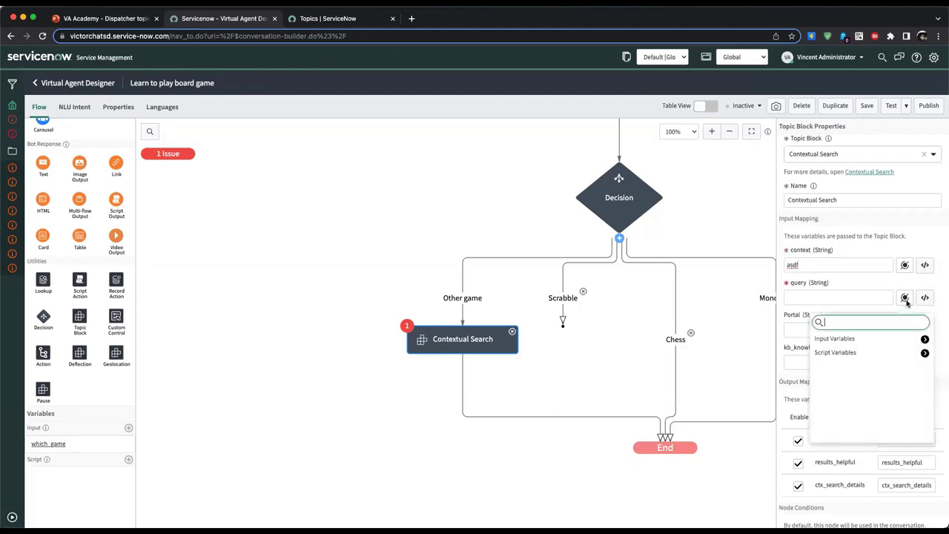
pyautogui.click(863, 338)
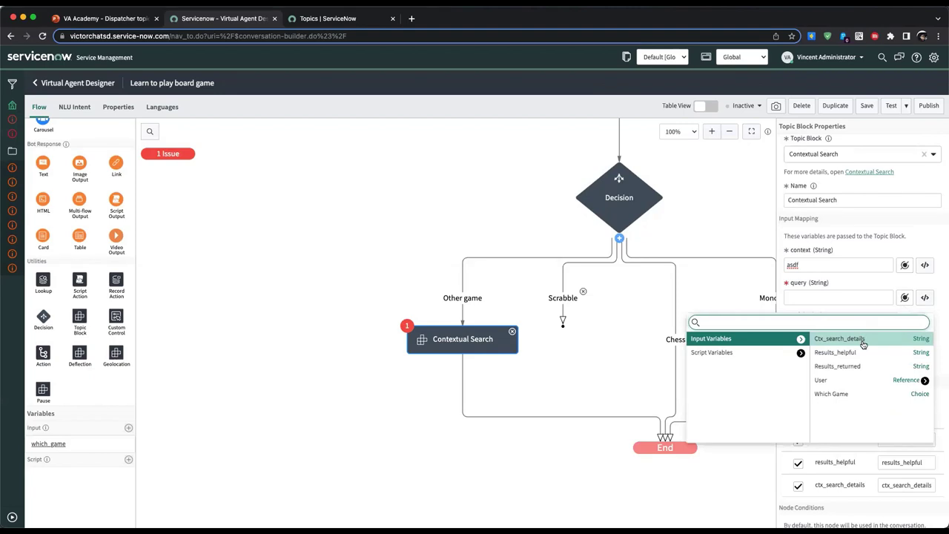
pyautogui.click(815, 393)
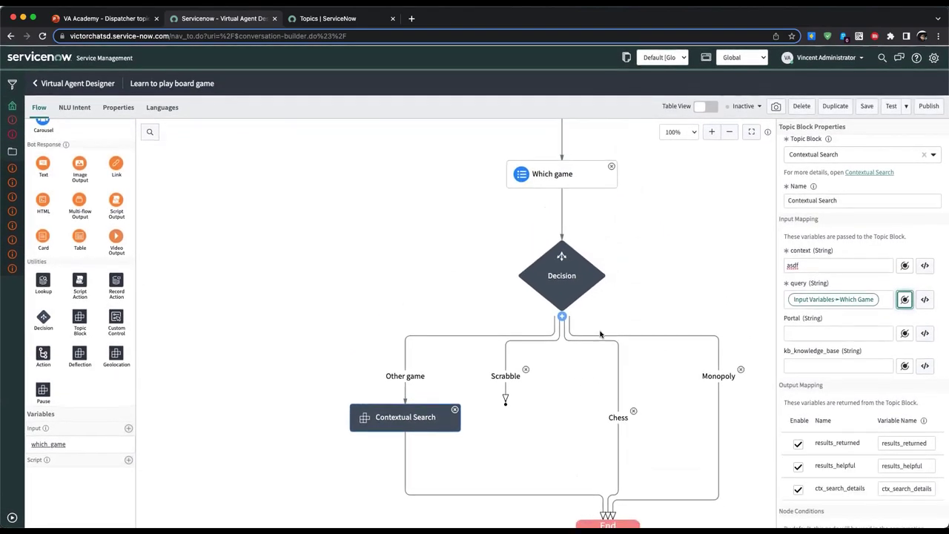
# - Give the Other game branch the condition Which Game is Other game
pyautogui.click(398, 376)
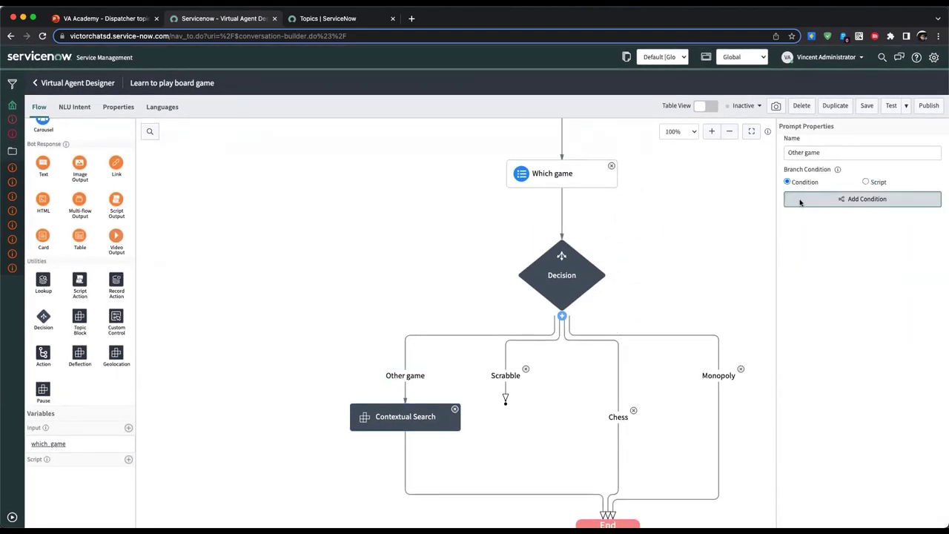
pyautogui.click(795, 198)
pyautogui.click(321, 137)
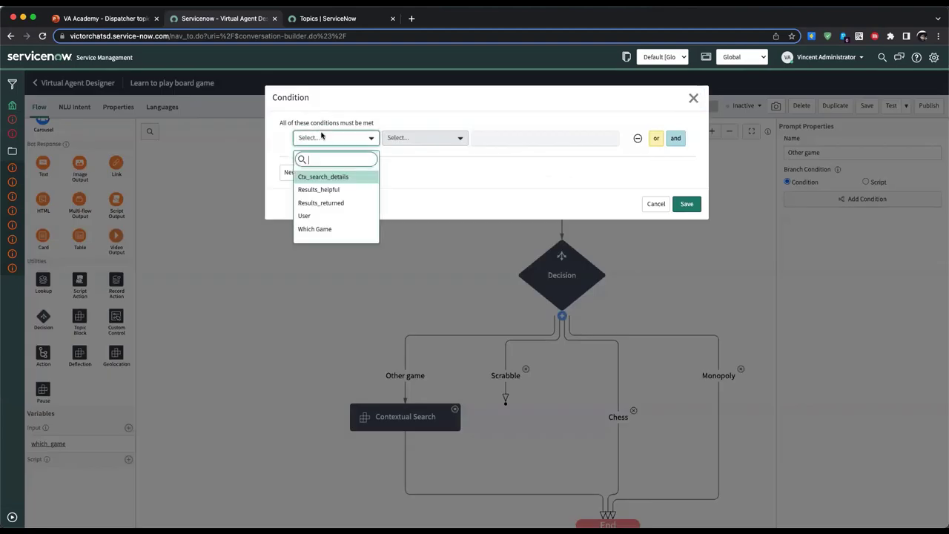
pyautogui.click(314, 228)
pyautogui.click(501, 138)
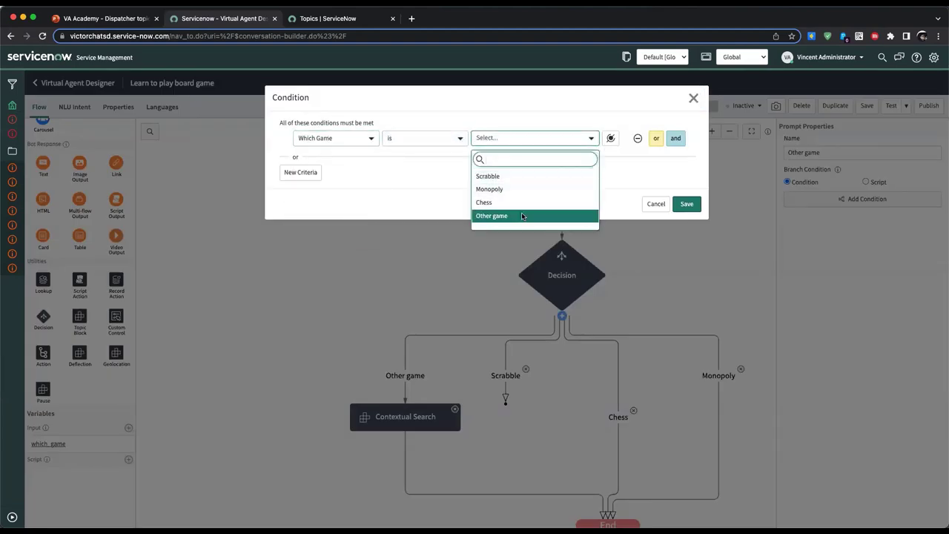
pyautogui.click(519, 215)
pyautogui.click(686, 204)
# - Give the Scrabble branch the condition Which Game is Scrabble
pyautogui.click(515, 371)
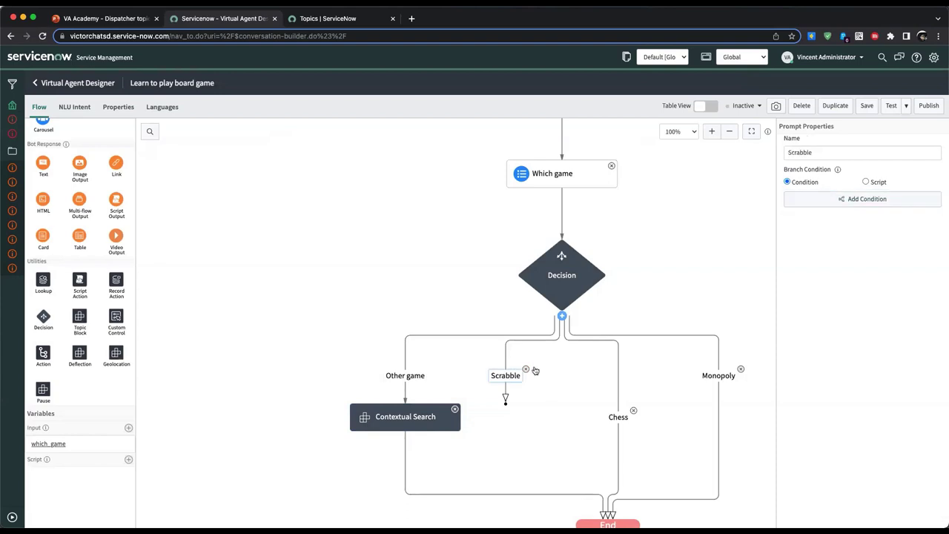
pyautogui.click(791, 200)
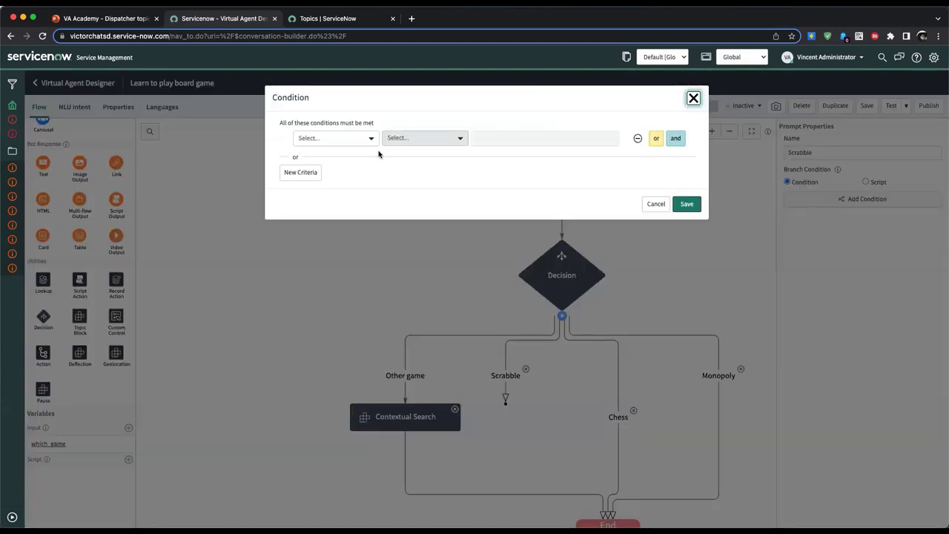
pyautogui.click(371, 140)
pyautogui.click(319, 228)
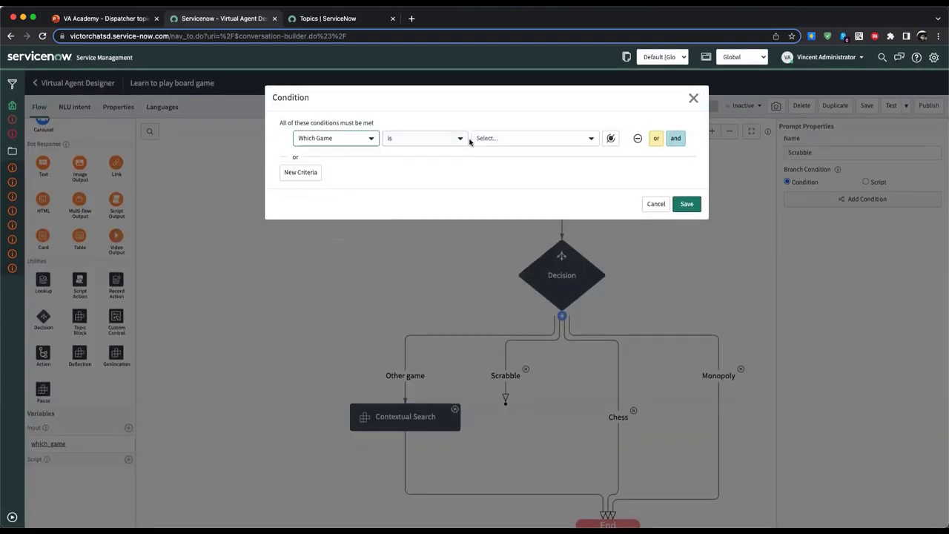
pyautogui.click(516, 138)
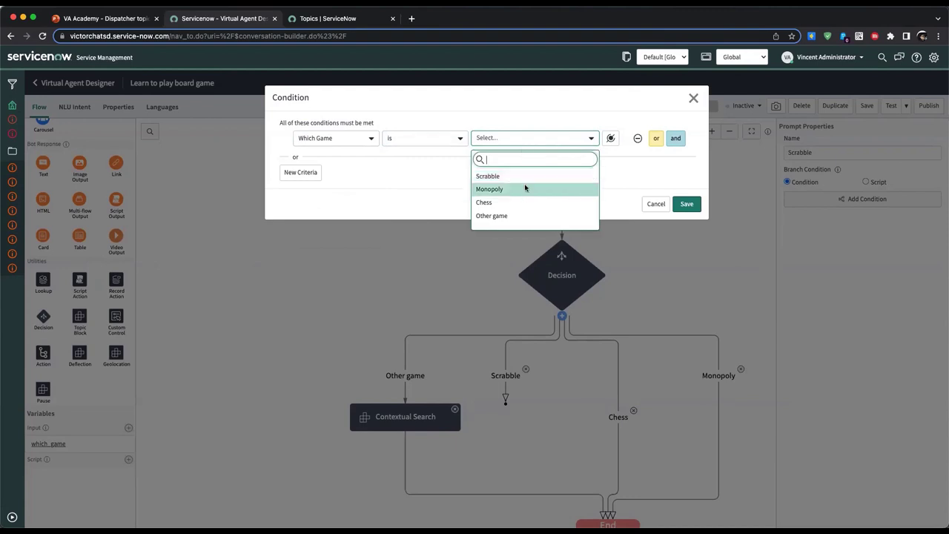
pyautogui.click(510, 176)
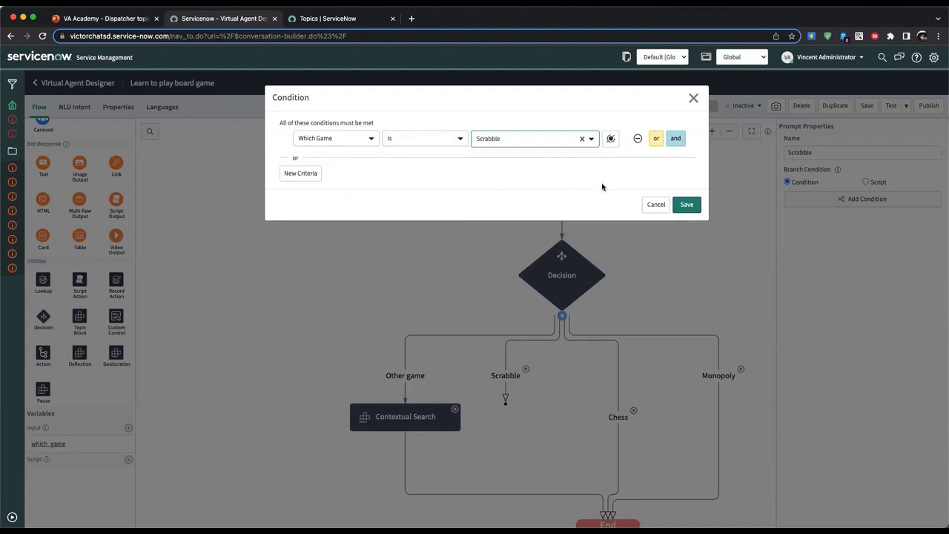
pyautogui.click(687, 205)
# - Give the Chess branch the condition Which Game is Chess
pyautogui.click(617, 417)
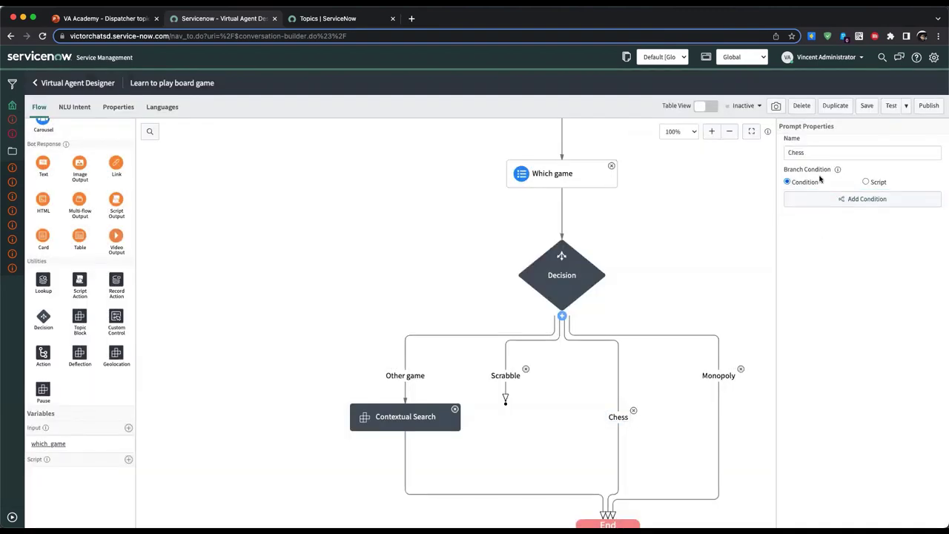
pyautogui.click(815, 199)
pyautogui.click(335, 138)
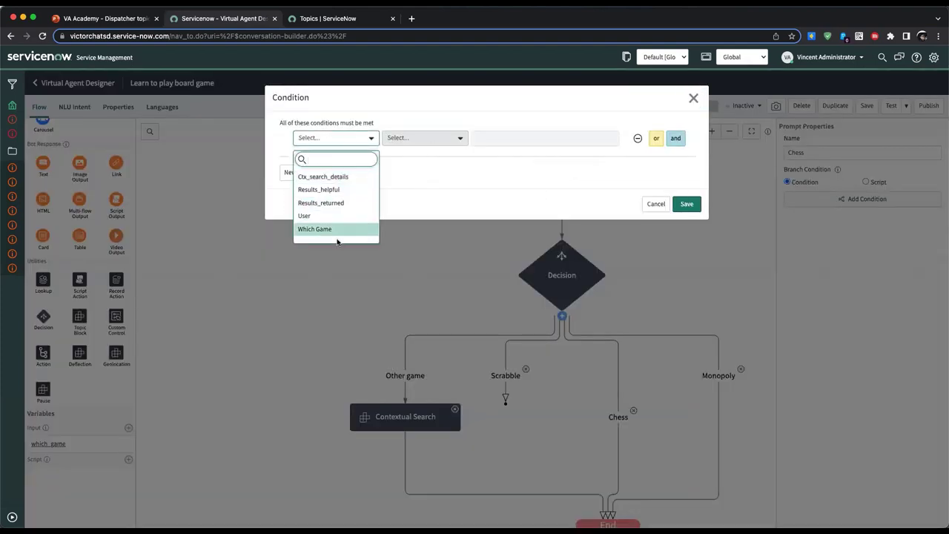
pyautogui.click(337, 229)
pyautogui.click(450, 140)
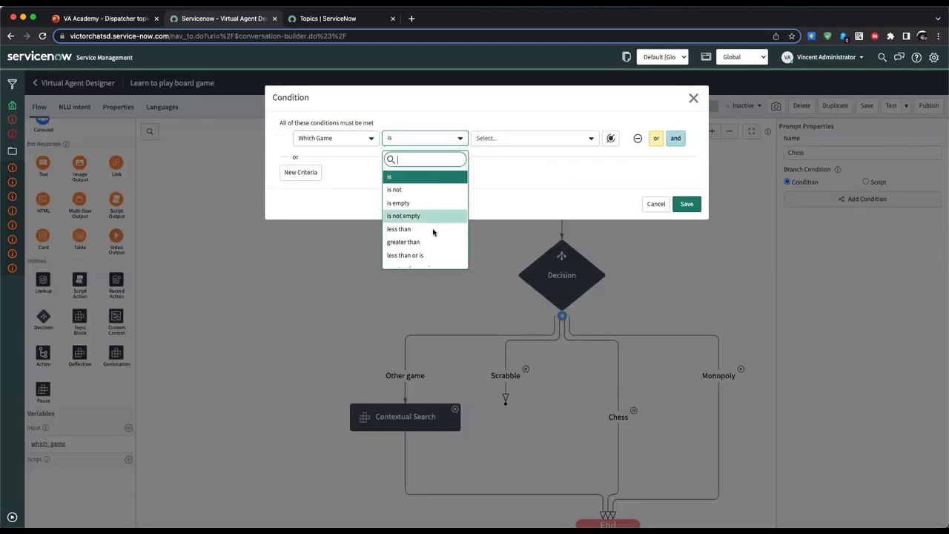
pyautogui.click(432, 177)
pyautogui.click(542, 138)
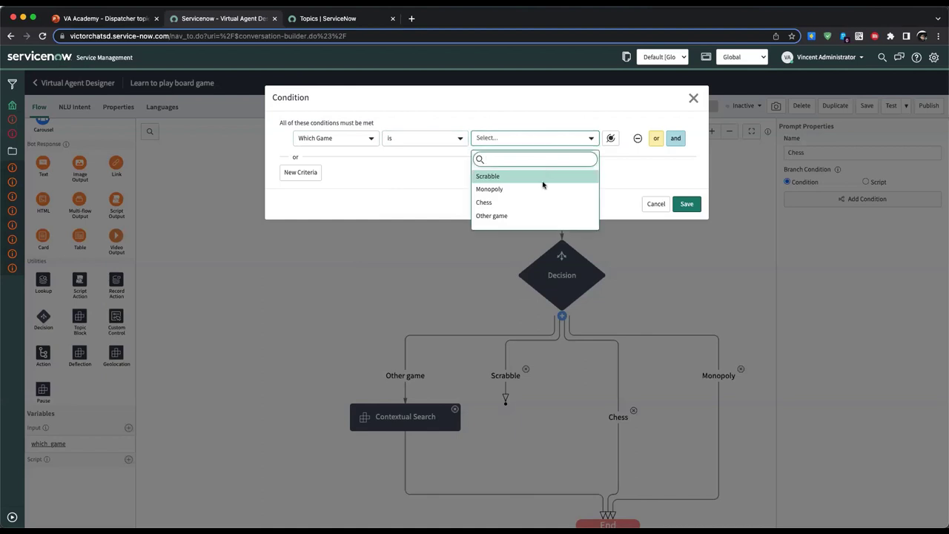
pyautogui.click(538, 203)
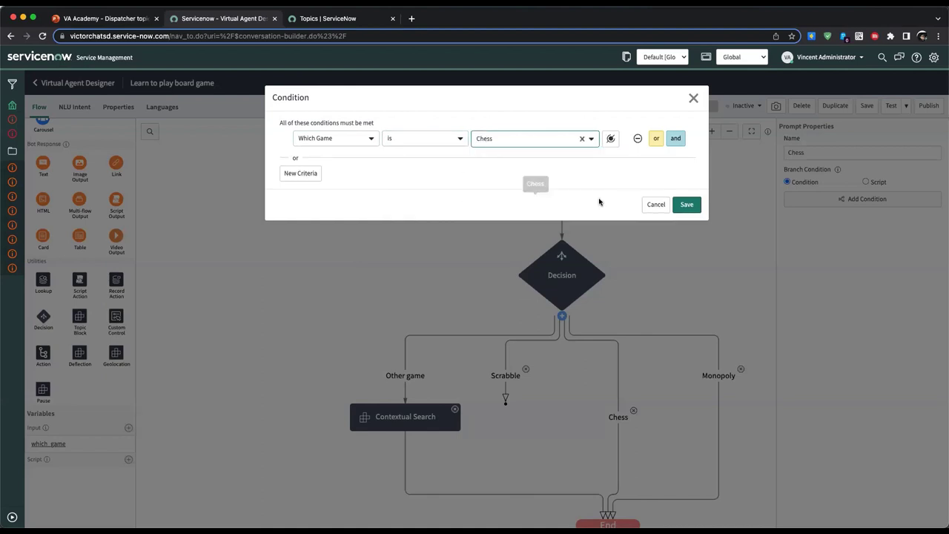
pyautogui.click(699, 206)
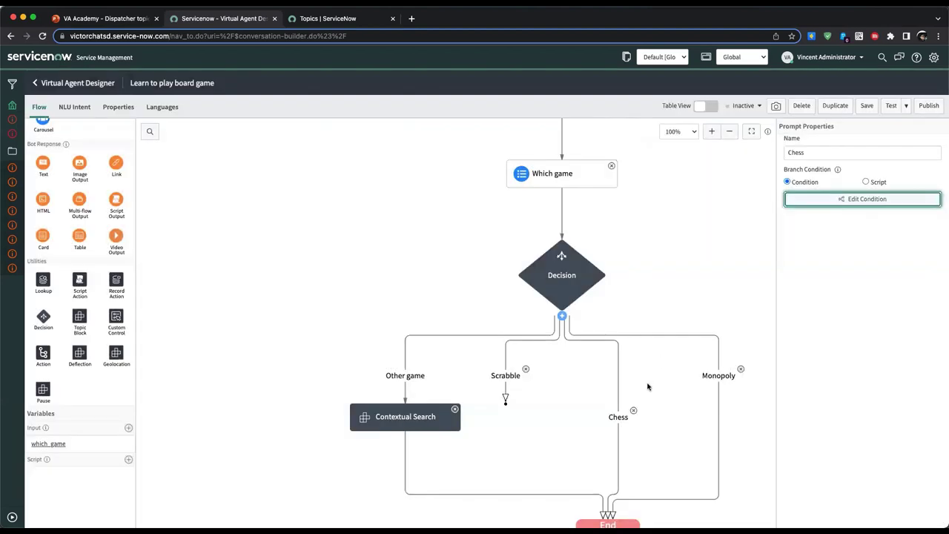
# - Give the Monopoly branch the condition Which Game is Monopoly
pyautogui.click(714, 379)
pyautogui.click(814, 198)
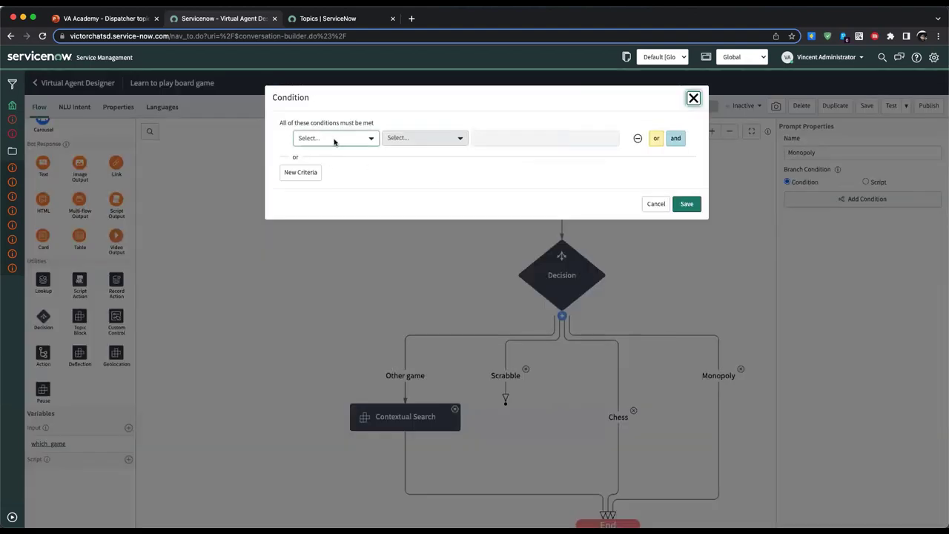
pyautogui.click(335, 137)
pyautogui.click(315, 229)
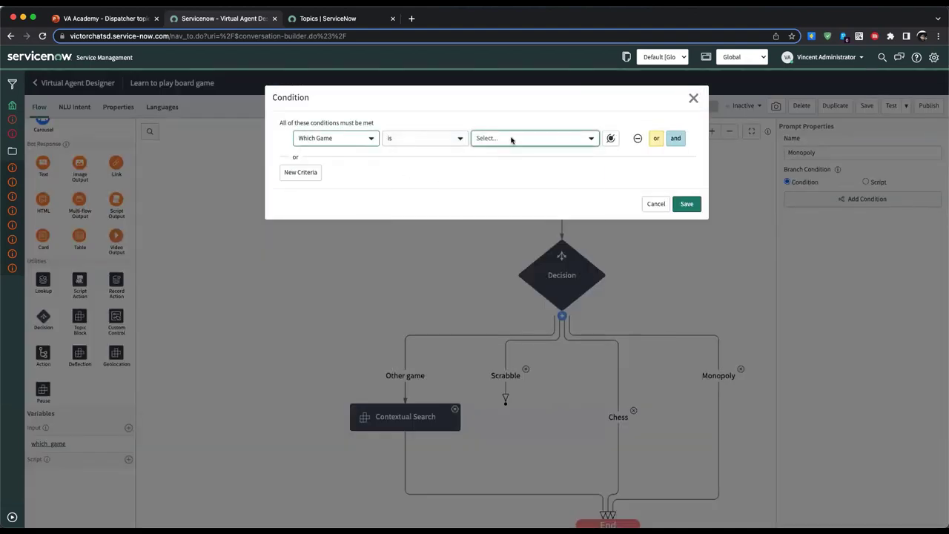
pyautogui.click(490, 188)
pyautogui.click(687, 203)
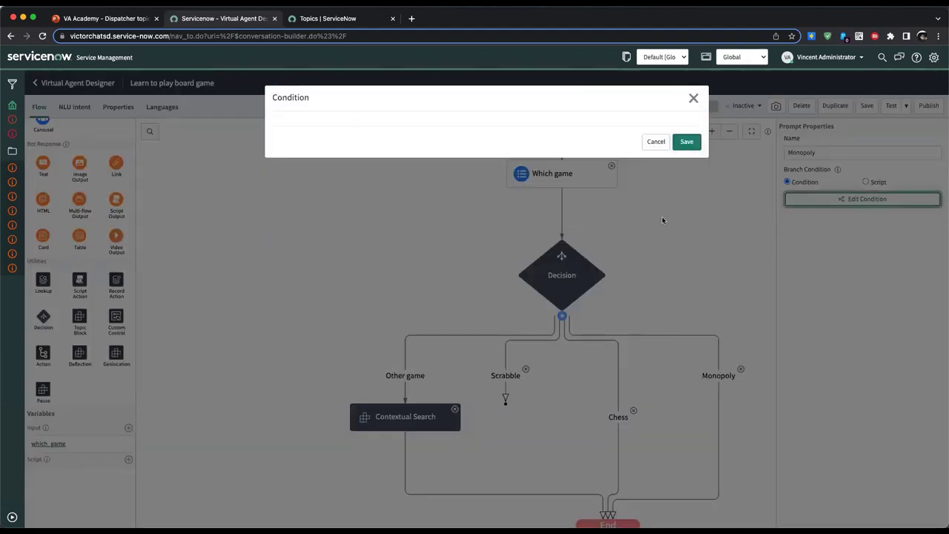
pyautogui.scroll(-2, 468, 295)
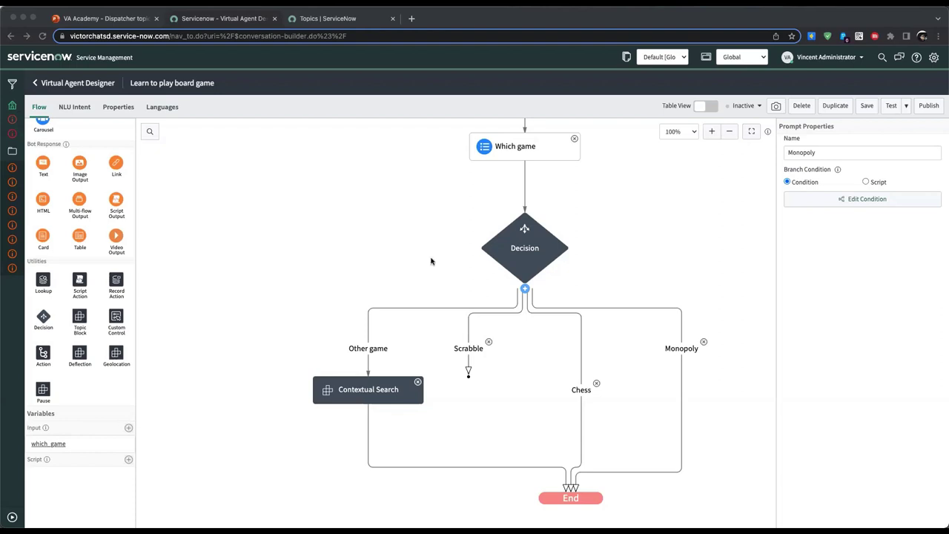
pyautogui.scroll(2, 430, 261)
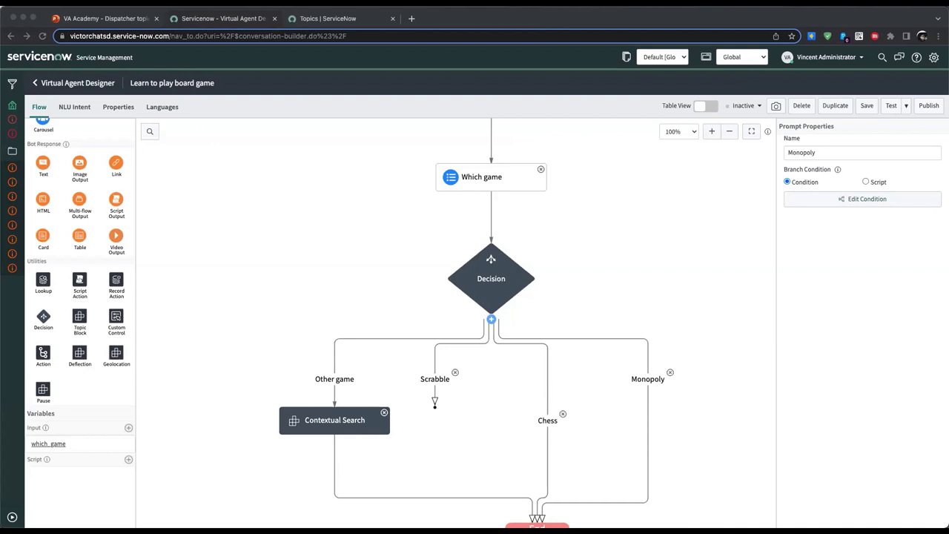
pyautogui.scroll(2, 436, 291)
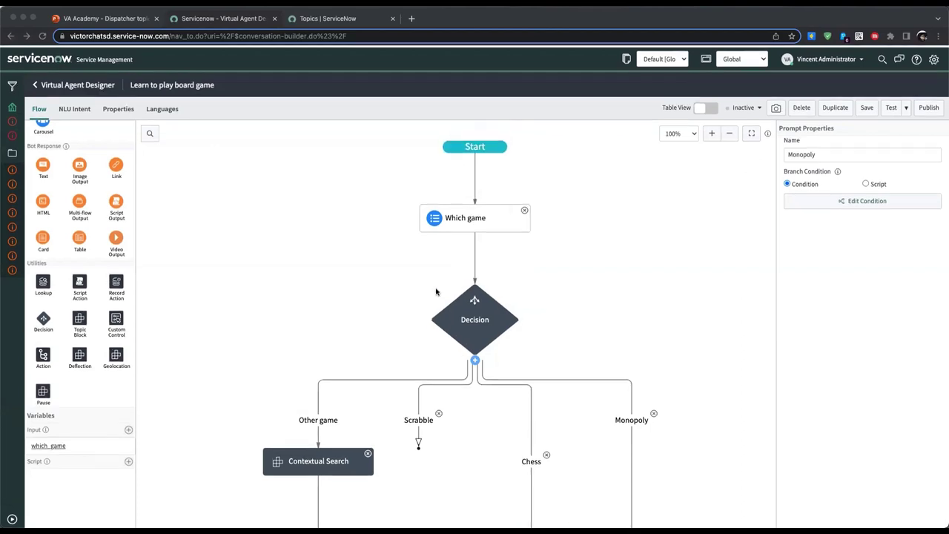
# - Set the topic's NLU model to SD VC model (English)
pyautogui.click(111, 107)
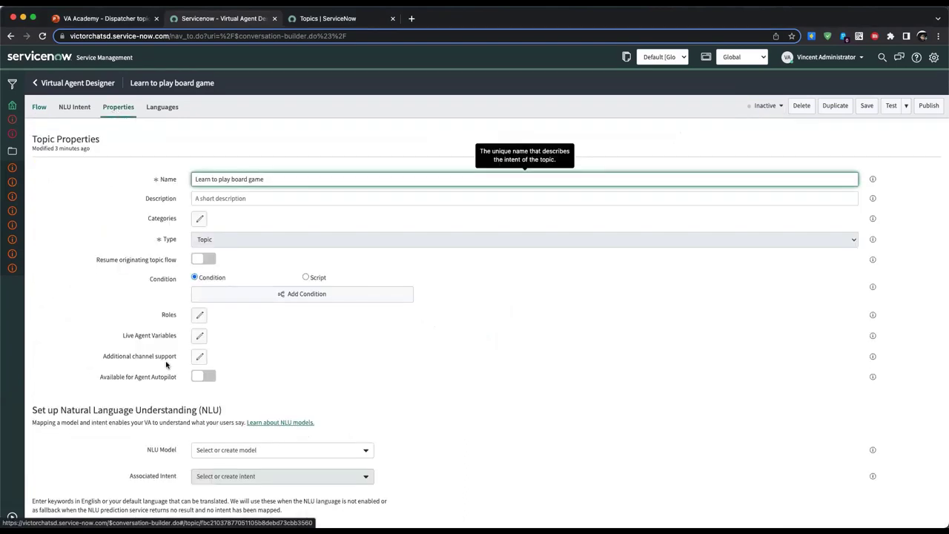
pyautogui.scroll(-3, 219, 354)
pyautogui.click(225, 362)
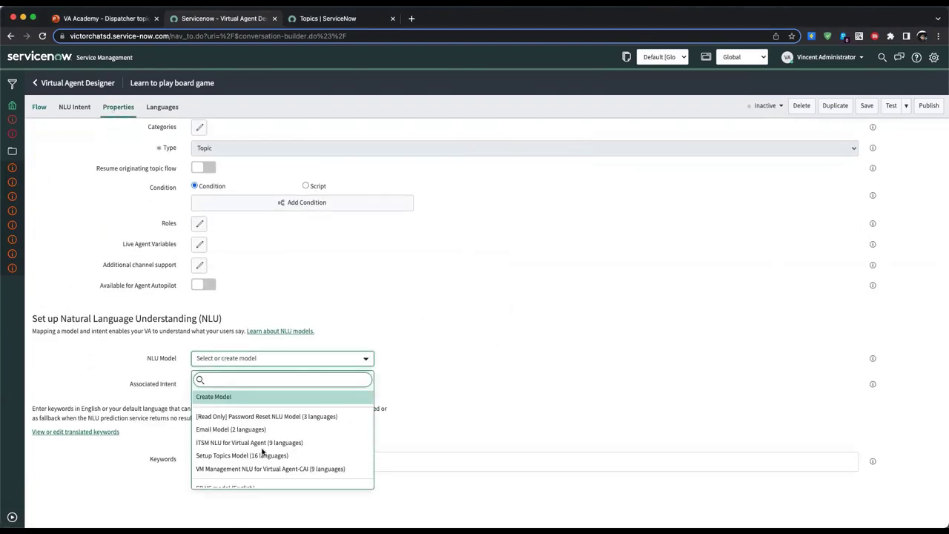
pyautogui.scroll(-1, 259, 453)
pyautogui.click(251, 477)
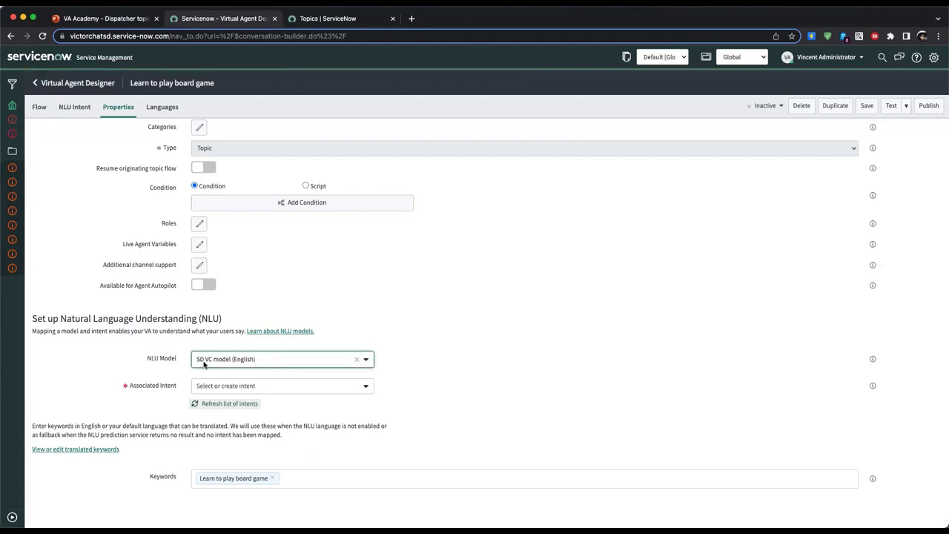
# - Create the associated intent 'Learn to play board game' and view its NLU intent page
pyautogui.click(261, 387)
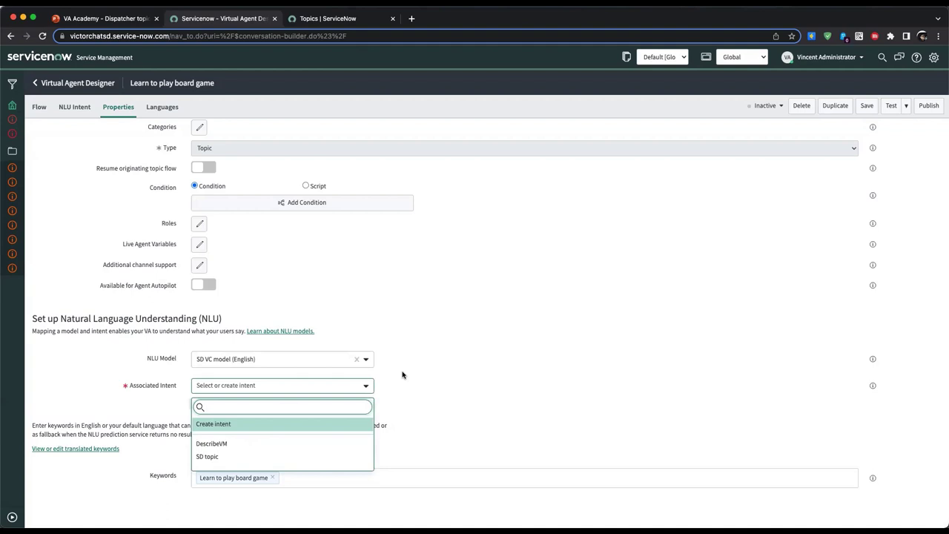
pyautogui.click(253, 425)
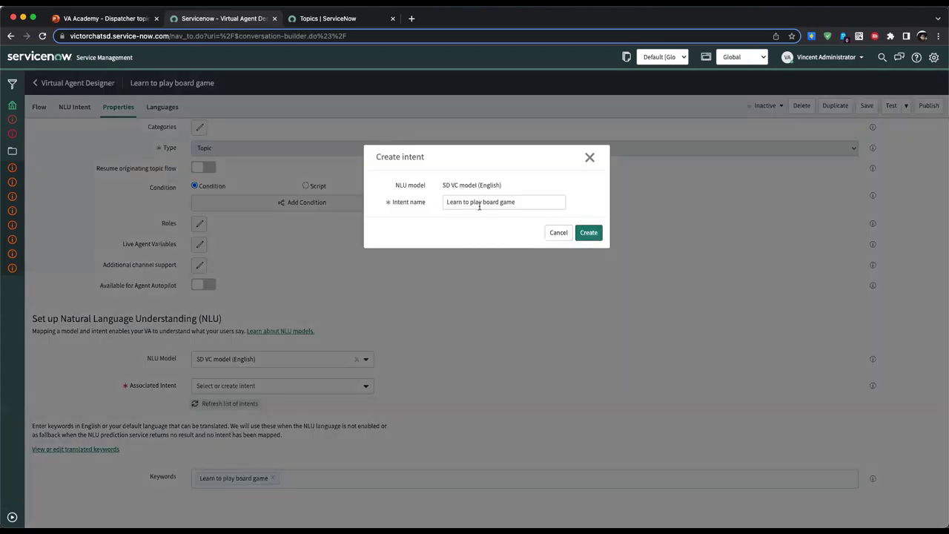
pyautogui.click(588, 235)
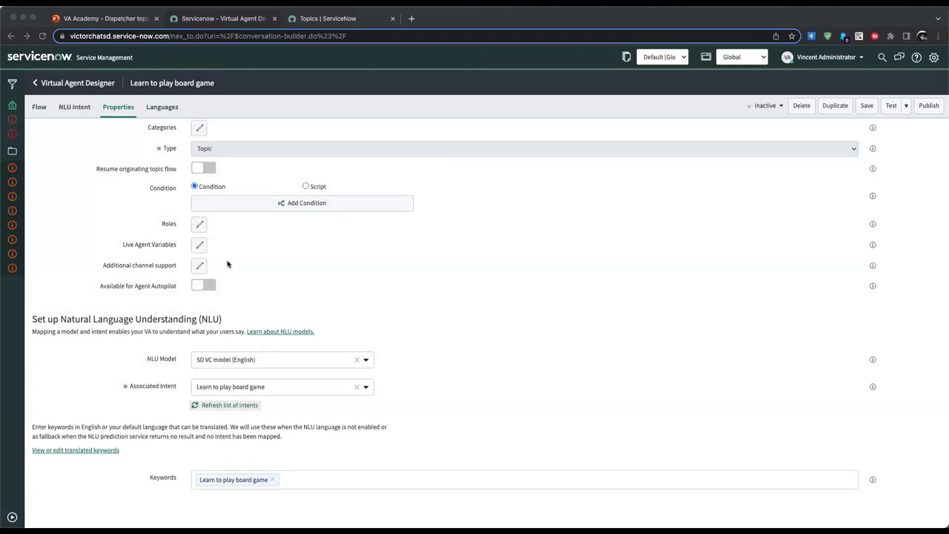
pyautogui.scroll(3, 227, 264)
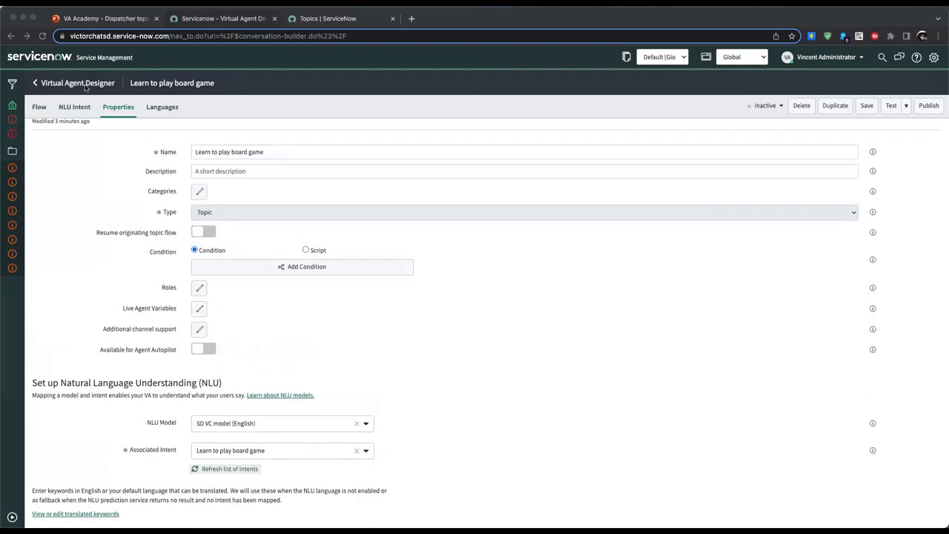
pyautogui.click(77, 110)
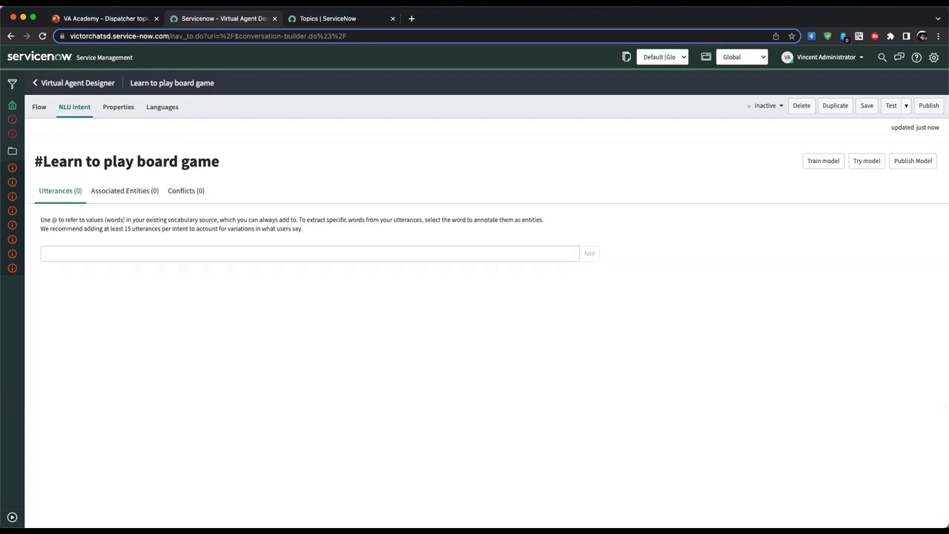
# - Add utterances 'what are the rules to play Scrabble', 'learn the rules for Chess', 'what are the instructions to play Chess', 'learn to play Chess'
pyautogui.click(140, 253)
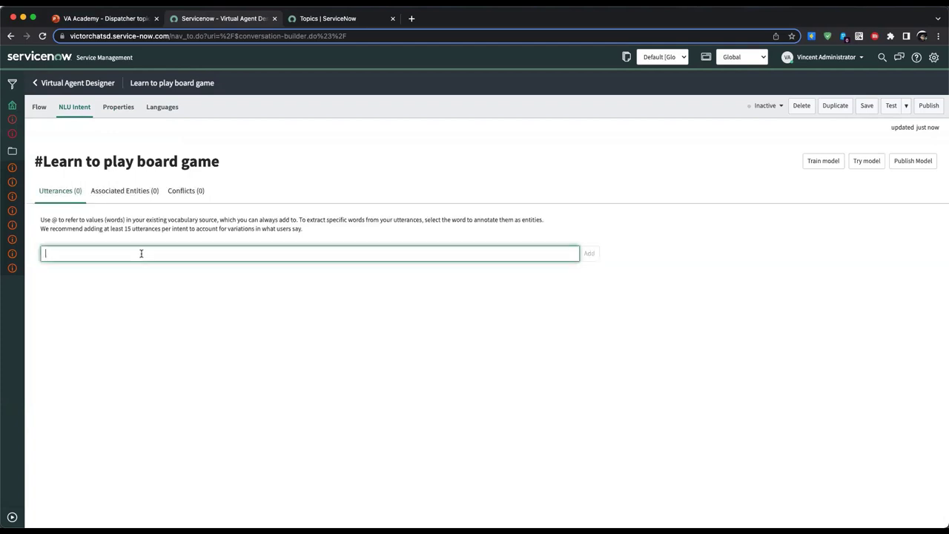
pyautogui.write('what are the rules to play Scrabble')
pyautogui.press('Return')
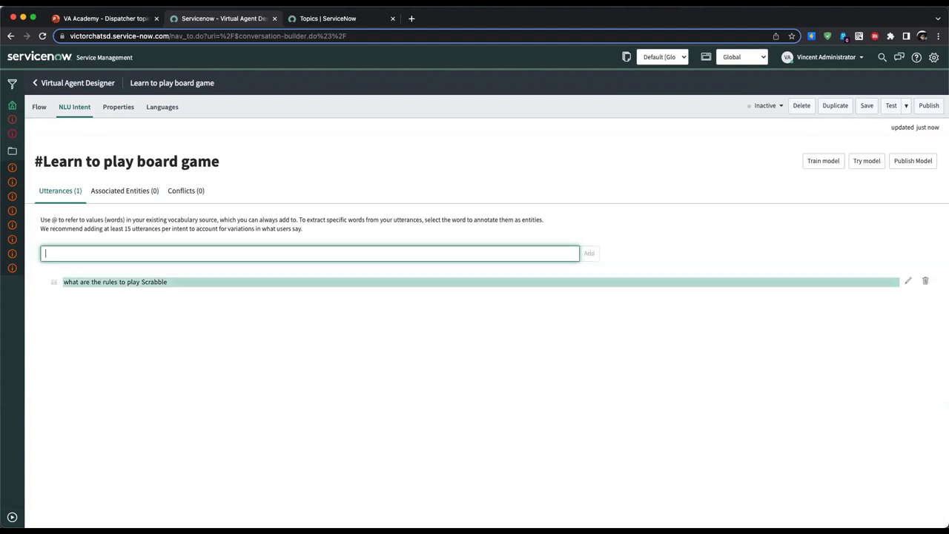
pyautogui.write('learn the')
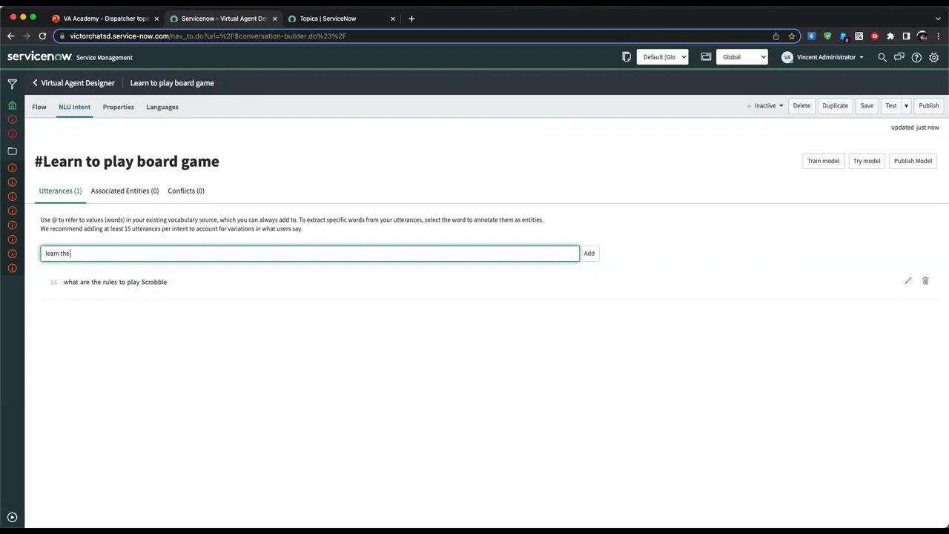
pyautogui.write(' rules for Chess')
pyautogui.press('Return')
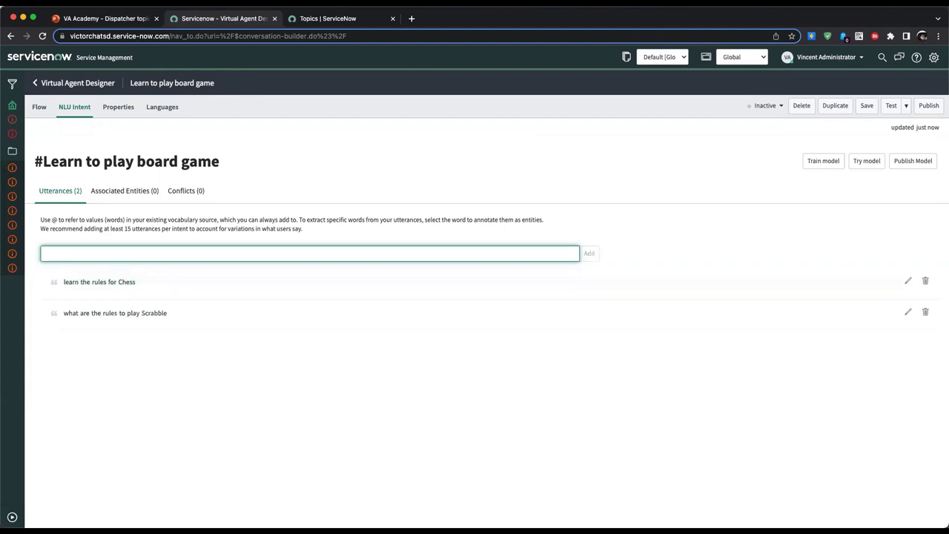
pyautogui.write('what are the instructions to play Chess')
pyautogui.press('Return')
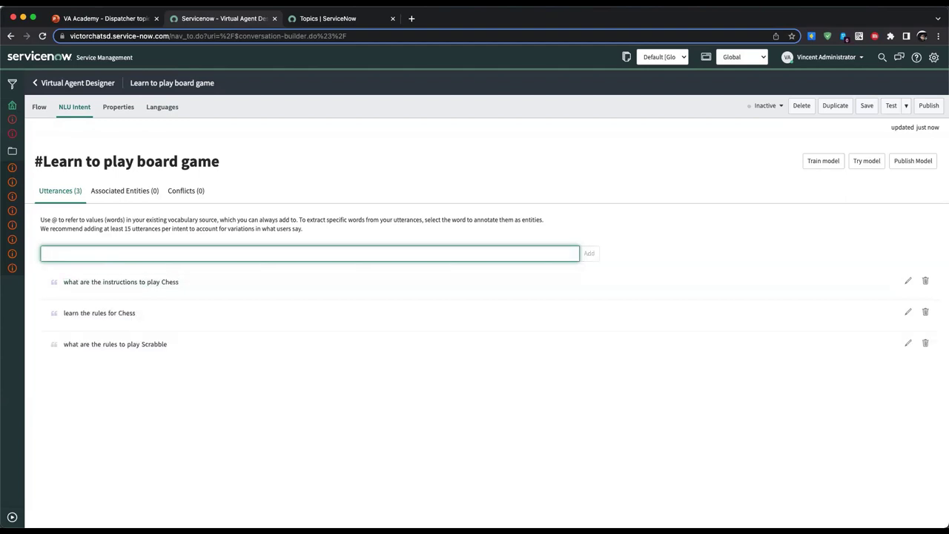
pyautogui.write('learn to play Chess')
pyautogui.press('Return')
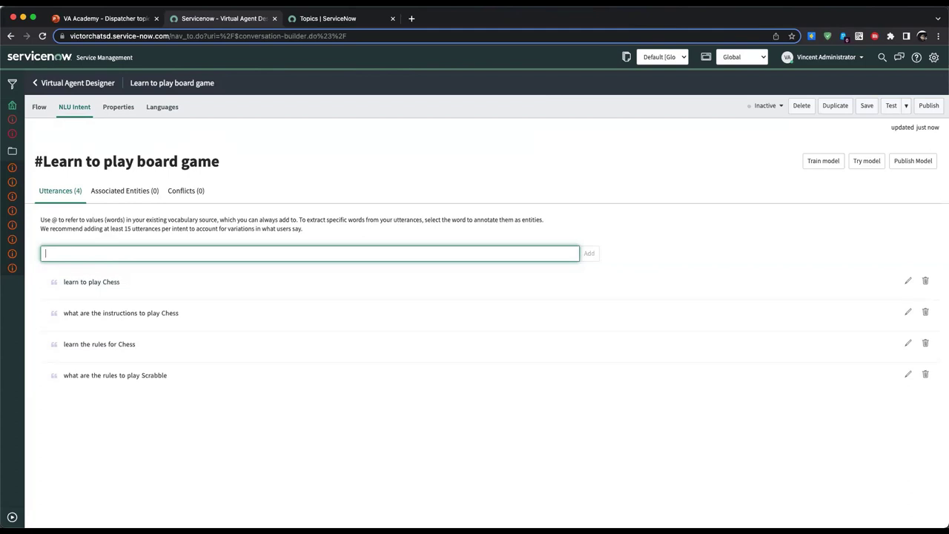
# - Add utterances 'how to play the game Scrabble', 'look up instructions for Monopoly', 'I want instructions on Monopoly', 'I need help on Scrabble', 'what are the instructions to play chess'
pyautogui.write('how to play the game Scrabble')
pyautogui.press('Return')
pyautogui.write('loo')
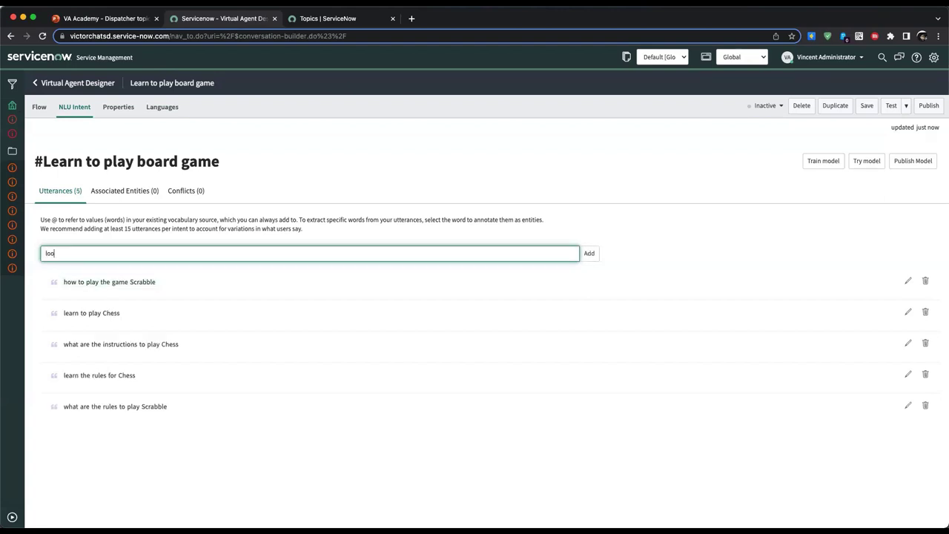
pyautogui.write('k up instructions for Monopoly')
pyautogui.press('Return')
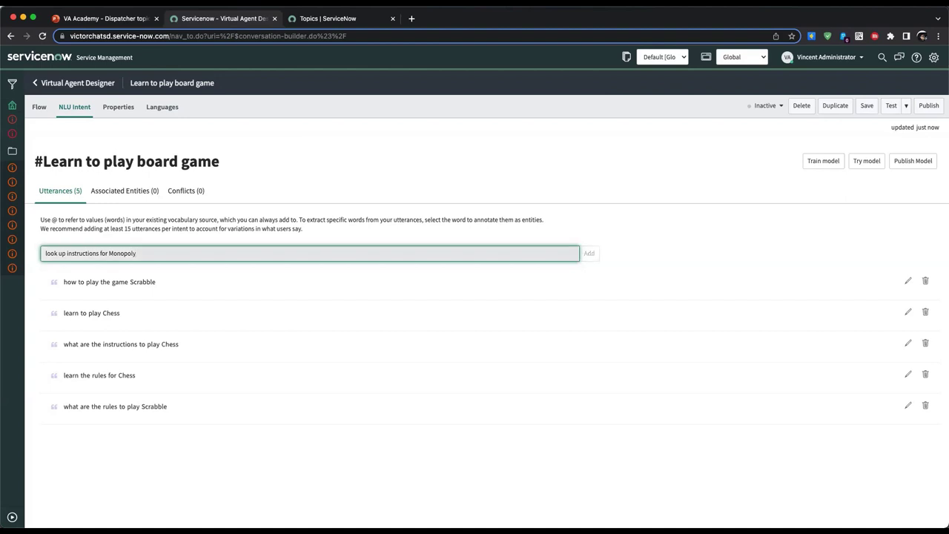
pyautogui.write('I wa')
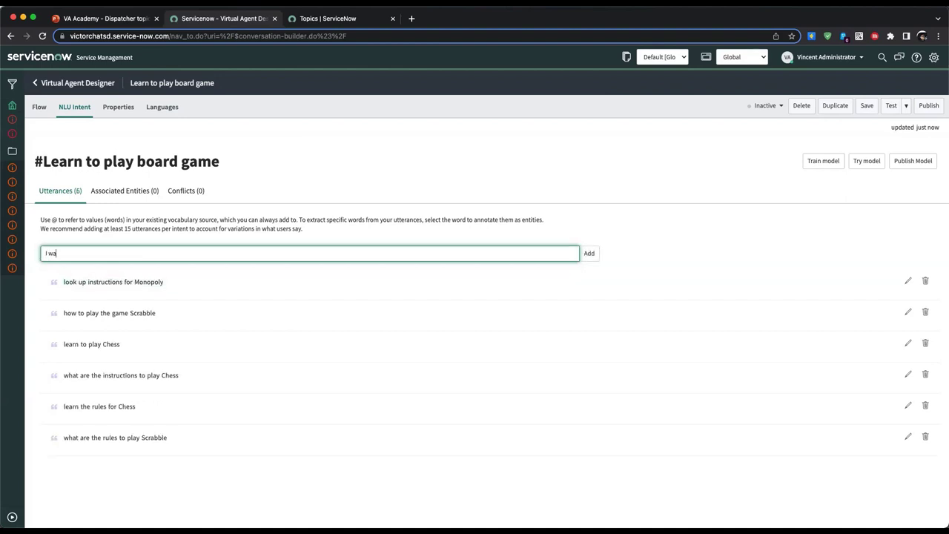
pyautogui.write('nt instructions on Monopoly')
pyautogui.press('Return')
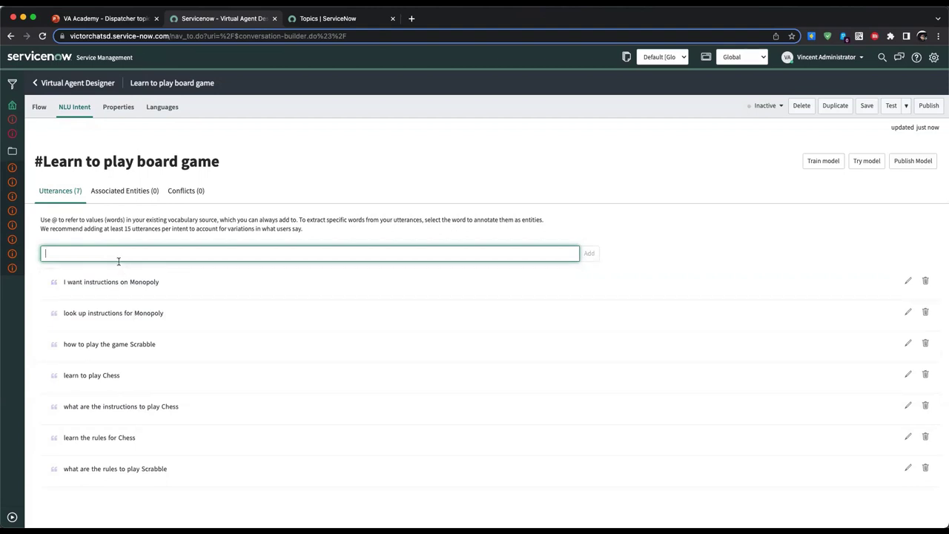
pyautogui.write('I need help on Scrabble')
pyautogui.press('Return')
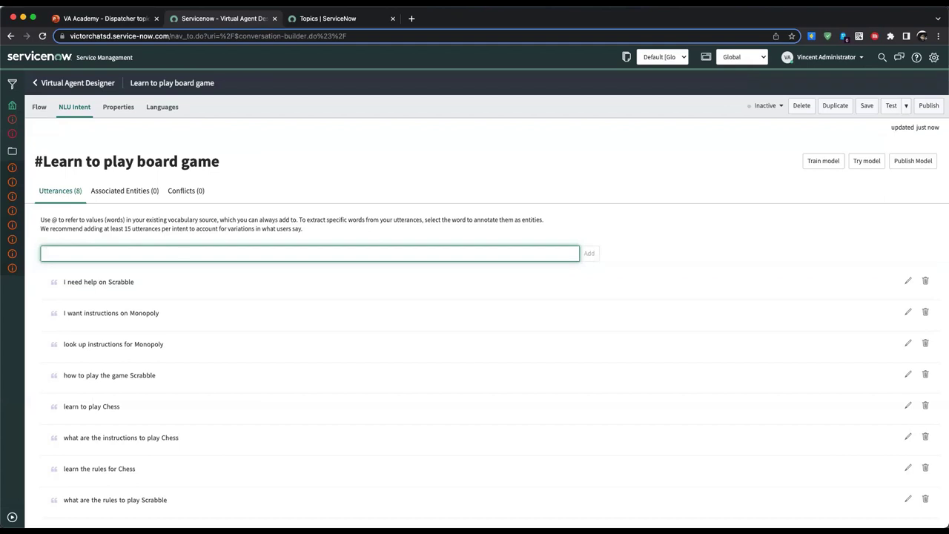
pyautogui.write('wha')
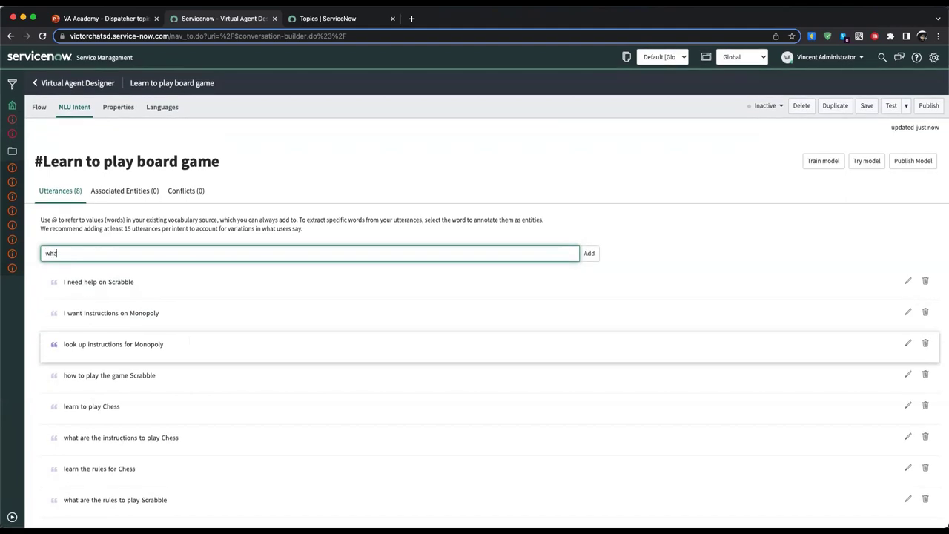
pyautogui.write('t are the instructions to play chess')
pyautogui.press('Return')
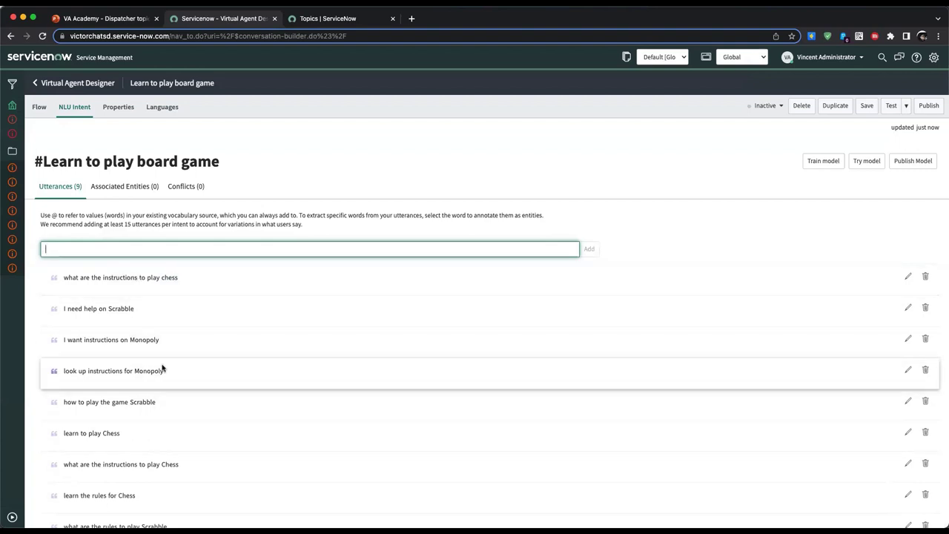
# - Tag 'chess' in the first utterance with a new Board game entity
pyautogui.doubleClick(170, 279)
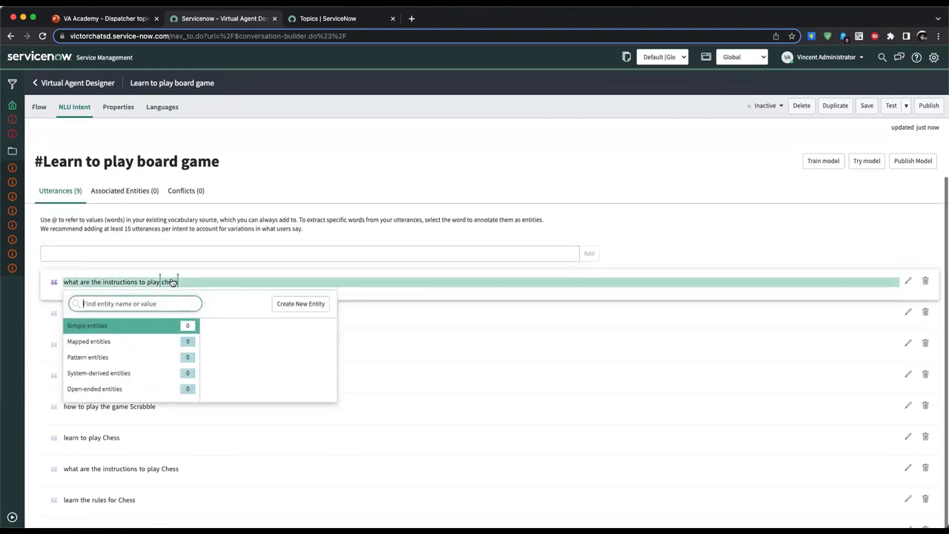
pyautogui.click(282, 305)
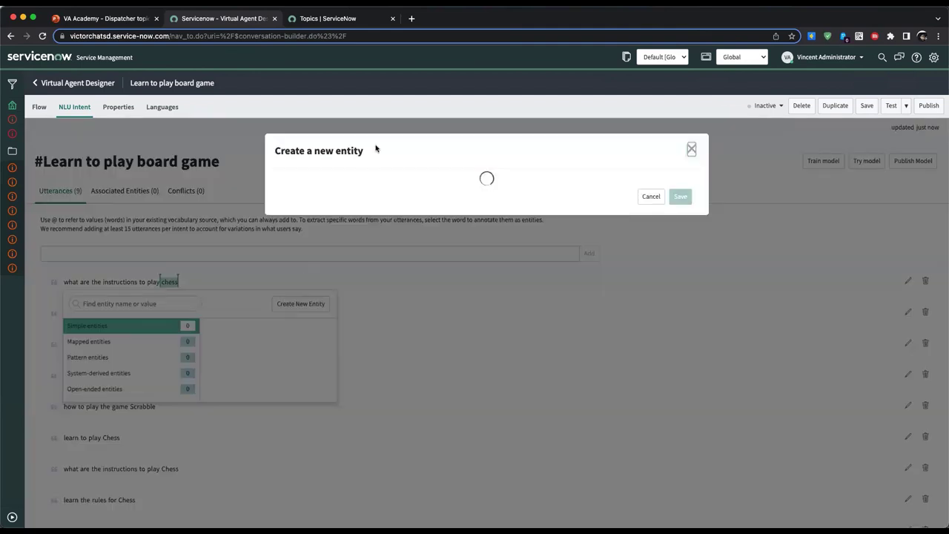
pyautogui.click(397, 202)
pyautogui.write('Boar')
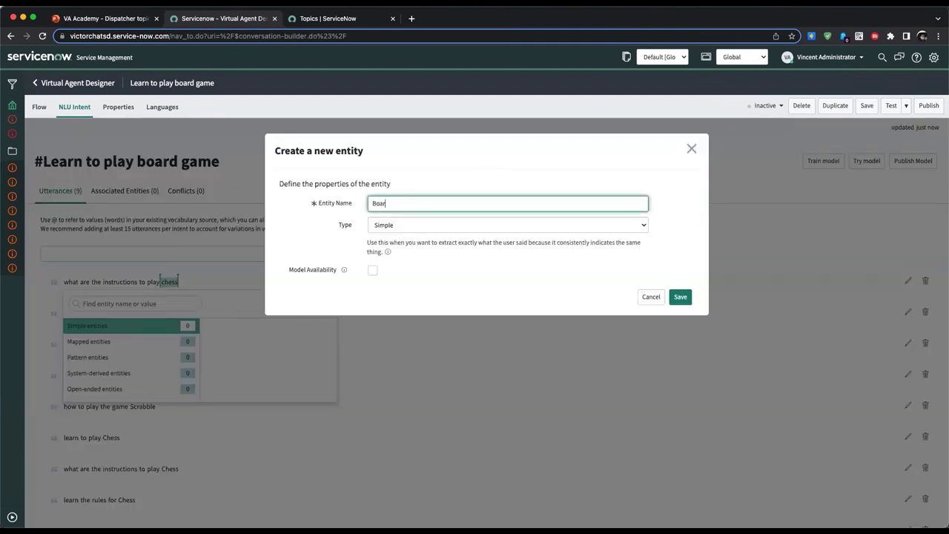
pyautogui.write('d gaeme')
pyautogui.click(678, 297)
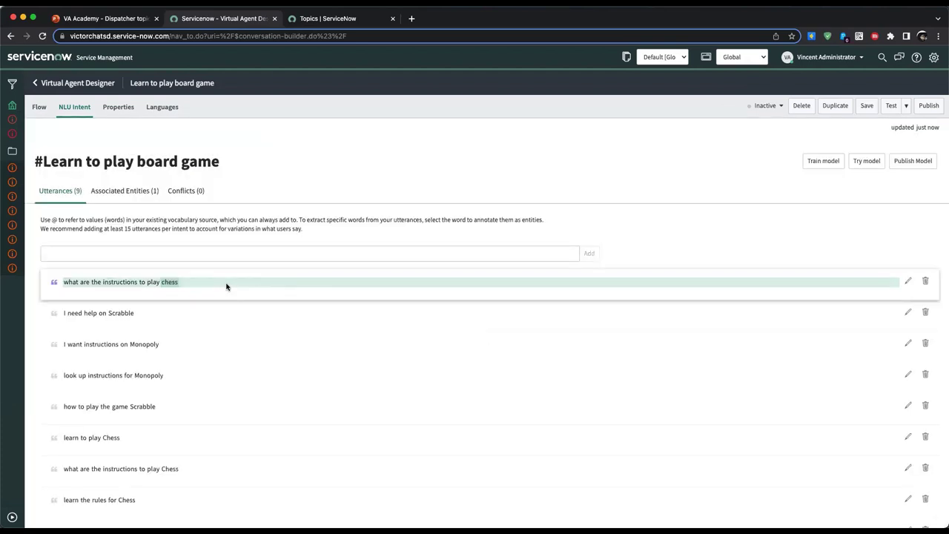
# - Tag Scrabble, Monopoly, Monopoly and Scrabble in the next utterances as Board game
pyautogui.doubleClick(126, 317)
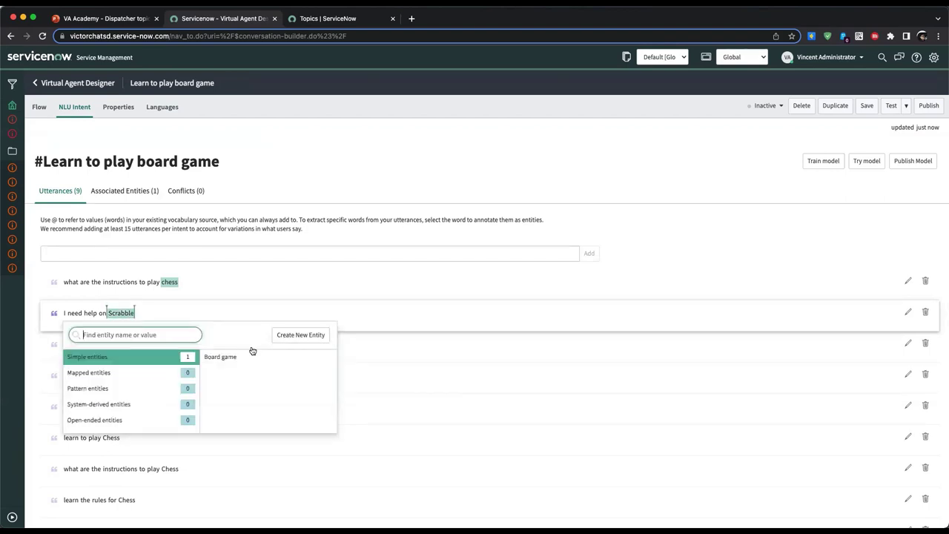
pyautogui.click(227, 357)
pyautogui.doubleClick(145, 345)
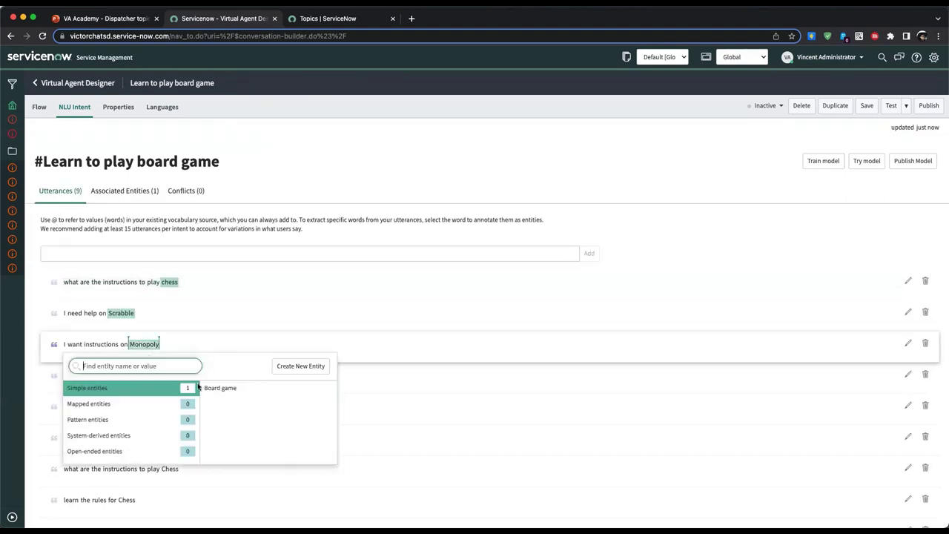
pyautogui.click(227, 389)
pyautogui.doubleClick(145, 371)
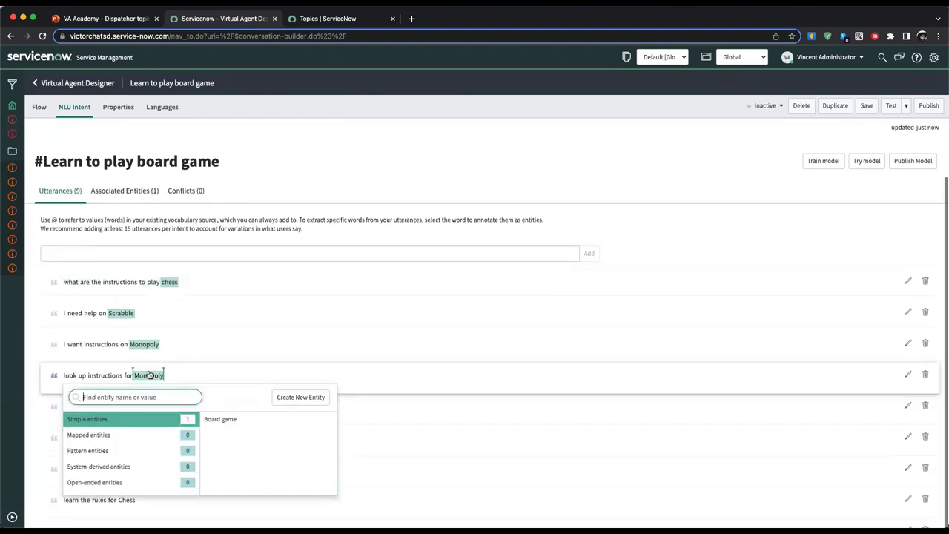
pyautogui.click(220, 419)
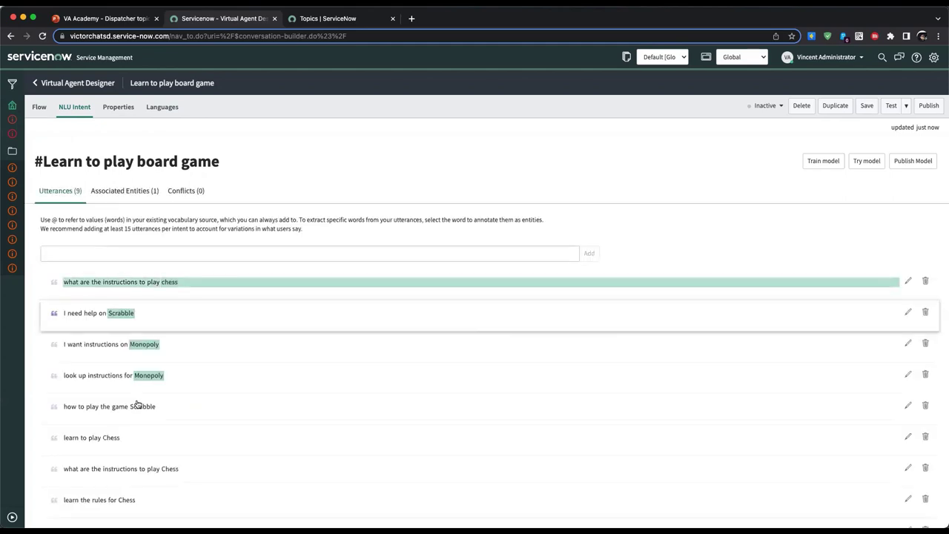
pyautogui.doubleClick(142, 401)
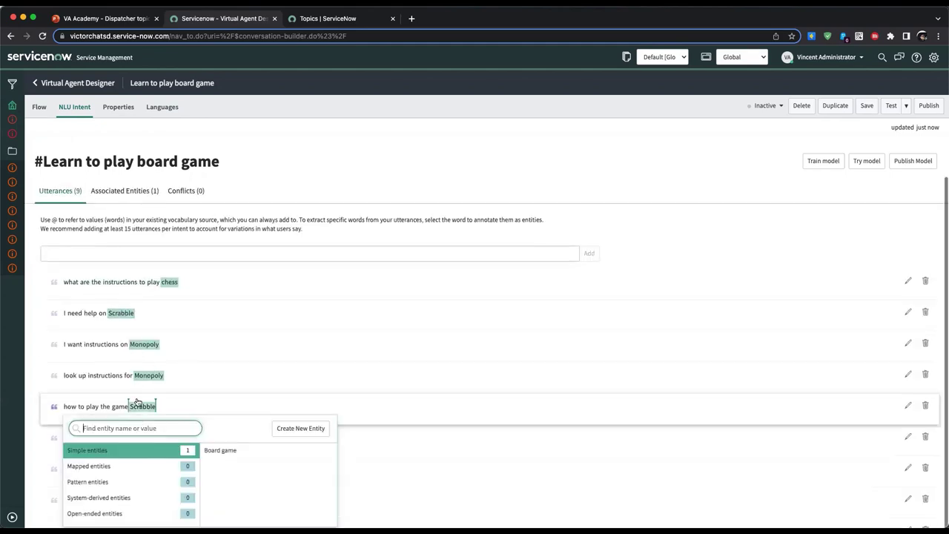
pyautogui.click(126, 449)
# - Tag Chess in three more utterances and Scrabble in the last one as Board game
pyautogui.doubleClick(111, 438)
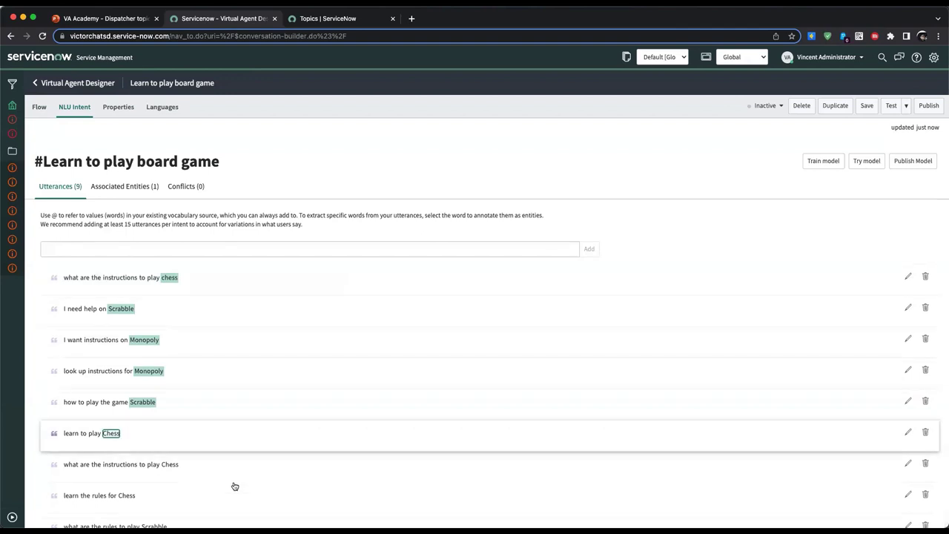
pyautogui.click(165, 385)
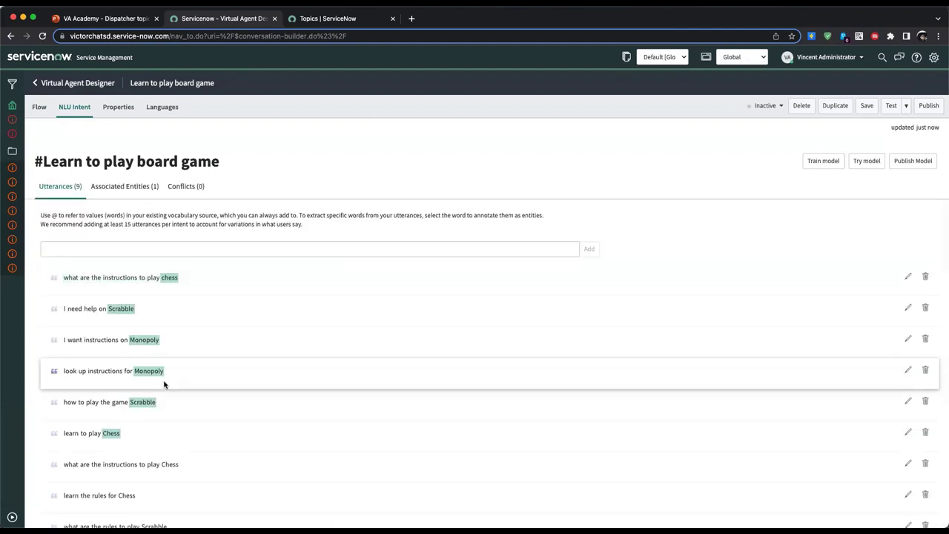
pyautogui.doubleClick(169, 464)
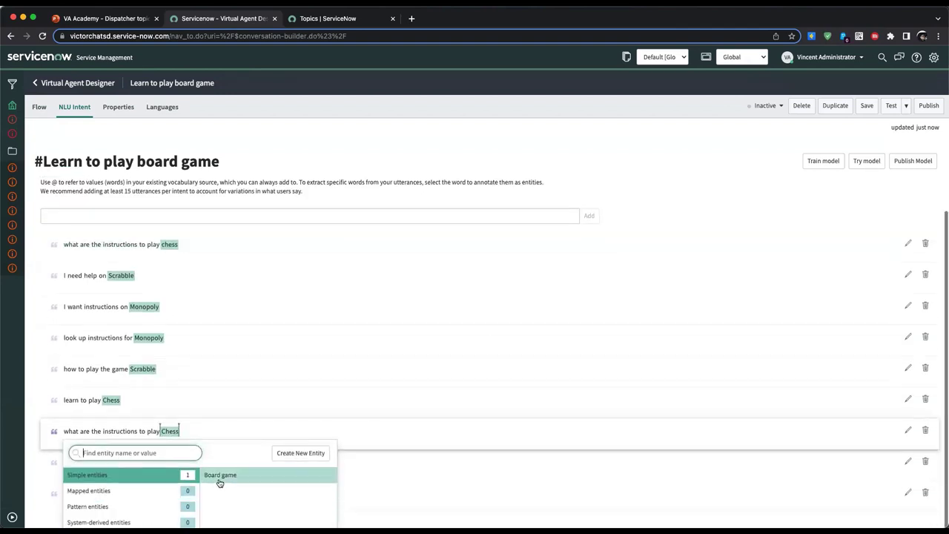
pyautogui.click(219, 481)
pyautogui.doubleClick(126, 499)
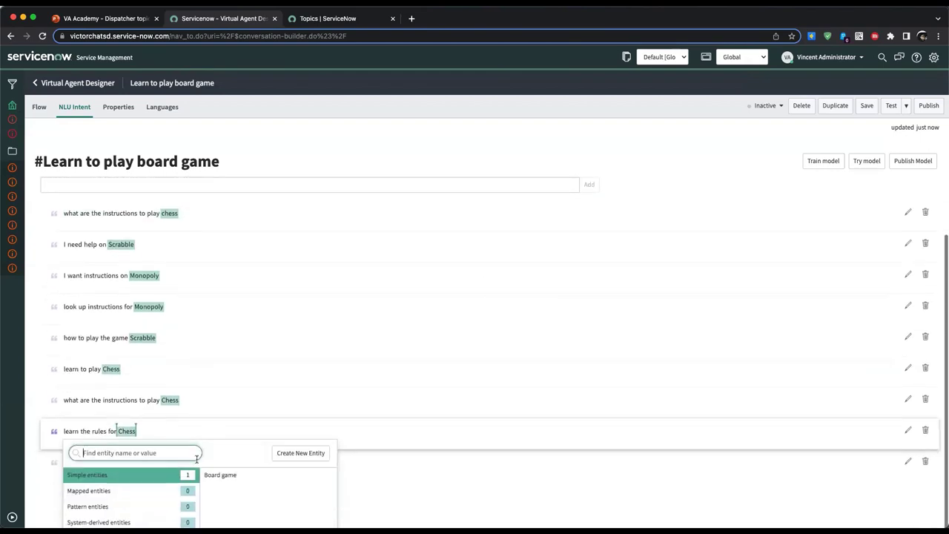
pyautogui.click(221, 475)
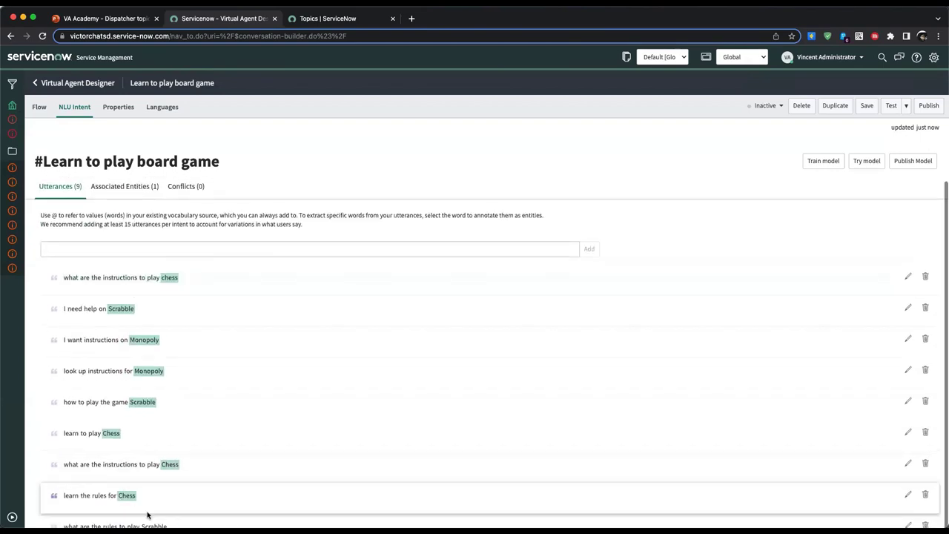
pyautogui.doubleClick(141, 452)
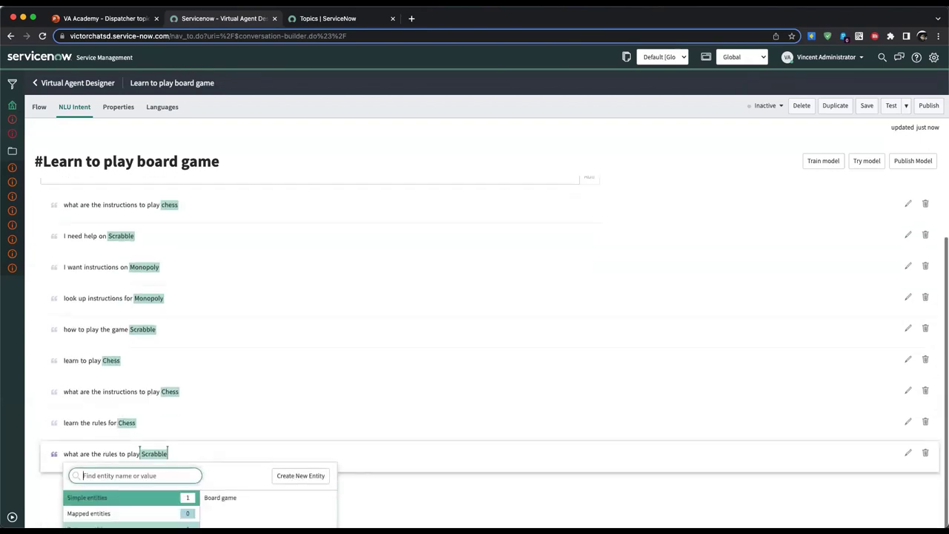
pyautogui.click(225, 497)
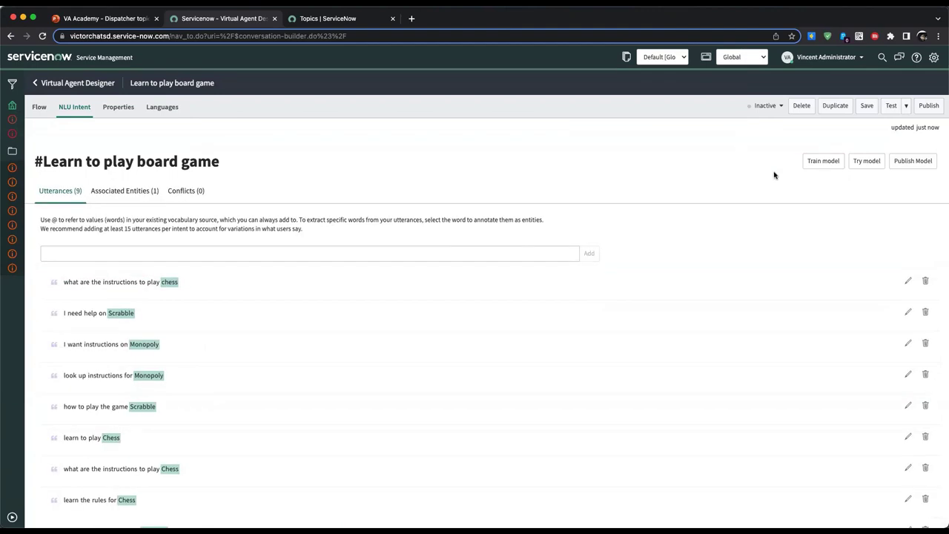
pyautogui.click(823, 162)
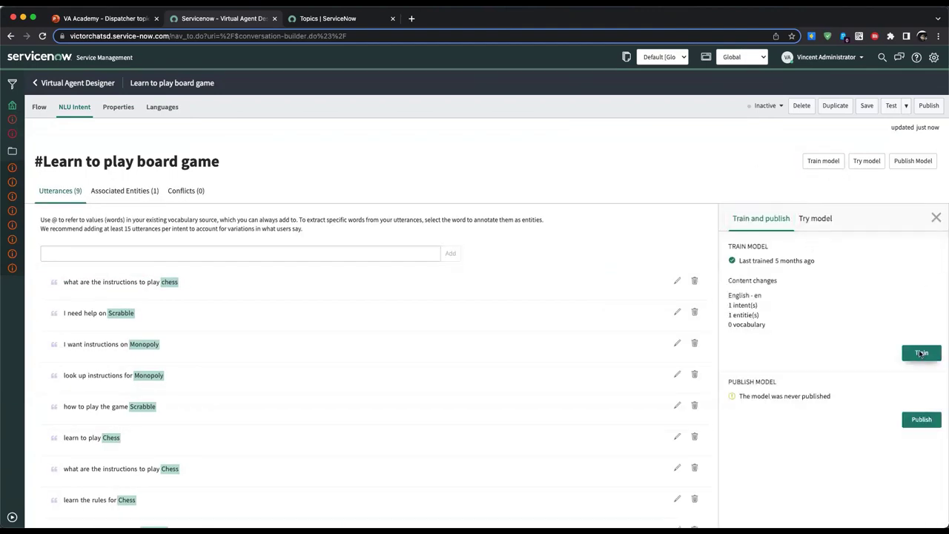
# - Train the NLU model and test 'I want to learn how to play Scrabble' against it
pyautogui.click(918, 352)
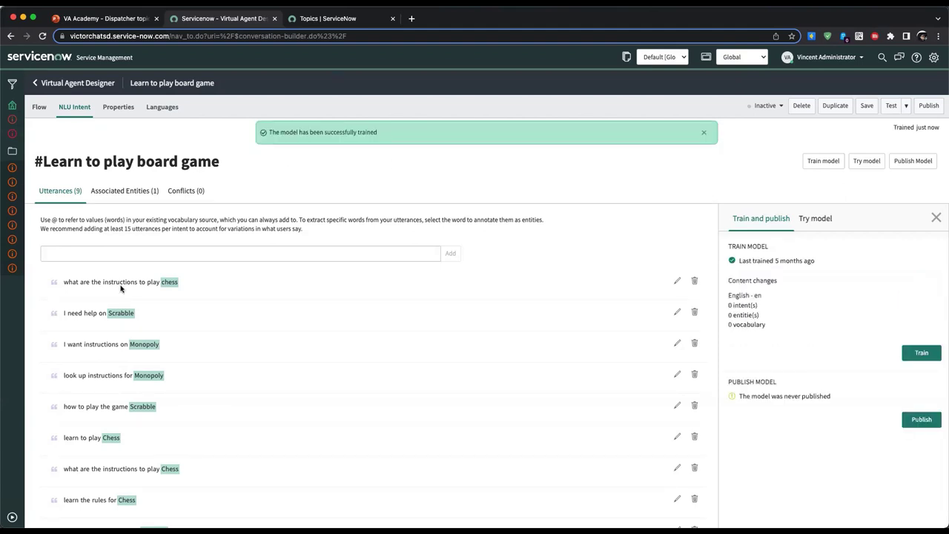
pyautogui.click(816, 219)
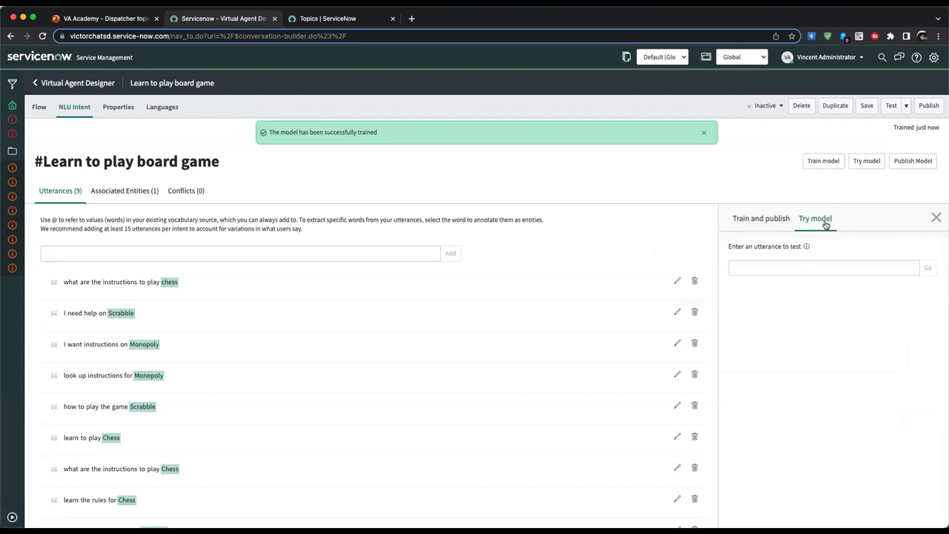
pyautogui.click(784, 267)
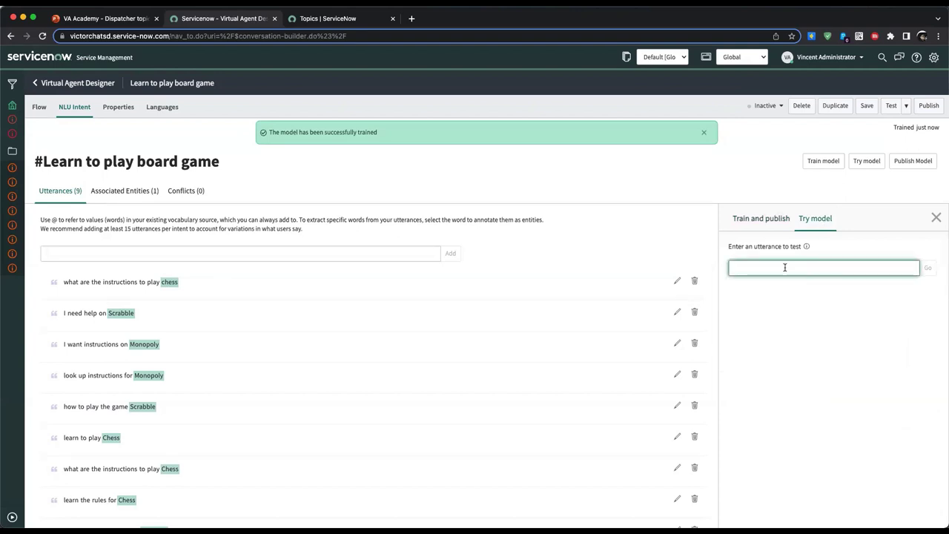
pyautogui.write('learn the rules')
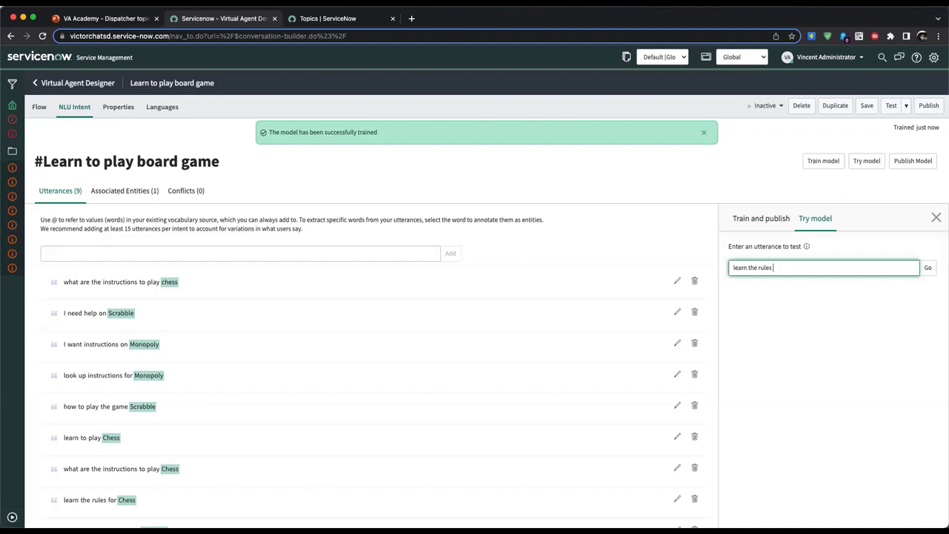
pyautogui.press('BackSpace')
pyautogui.press('BackSpace')
pyautogui.press('BackSpace')
pyautogui.press('BackSpace')
pyautogui.press('BackSpace')
pyautogui.press('BackSpace')
pyautogui.press('BackSpace')
pyautogui.press('BackSpace')
pyautogui.press('BackSpace')
pyautogui.press('BackSpace')
pyautogui.press('BackSpace')
pyautogui.write('i want to learn how to tp')
pyautogui.press('BackSpace')
pyautogui.write('play Scrab')
pyautogui.press('Return')
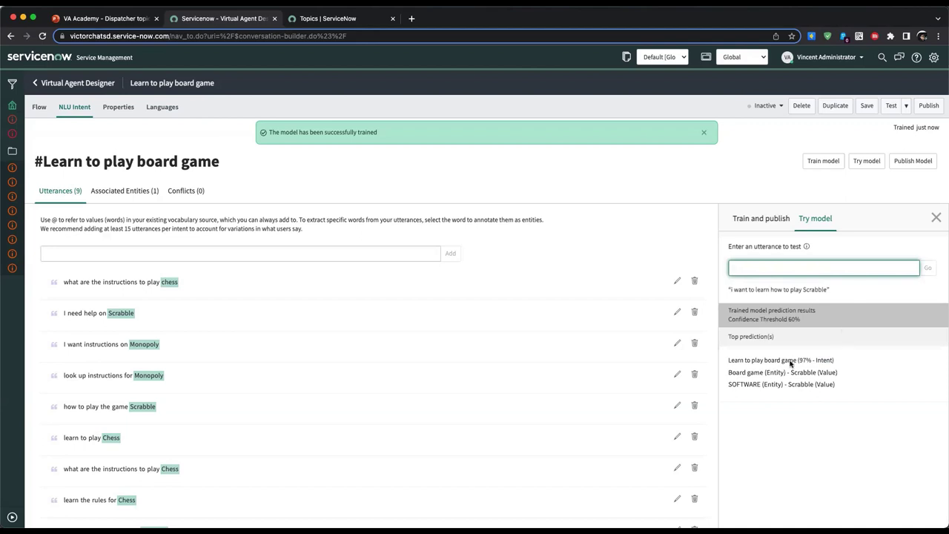
pyautogui.moveTo(790, 361)
pyautogui.click(937, 218)
pyautogui.click(914, 162)
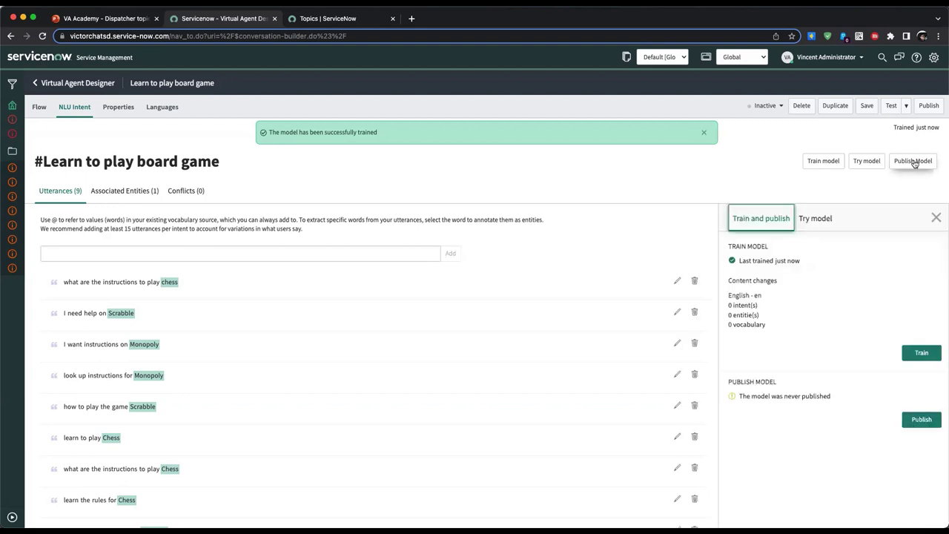
# - Publish the trained model without optimizing and dismiss the success notices
pyautogui.click(921, 419)
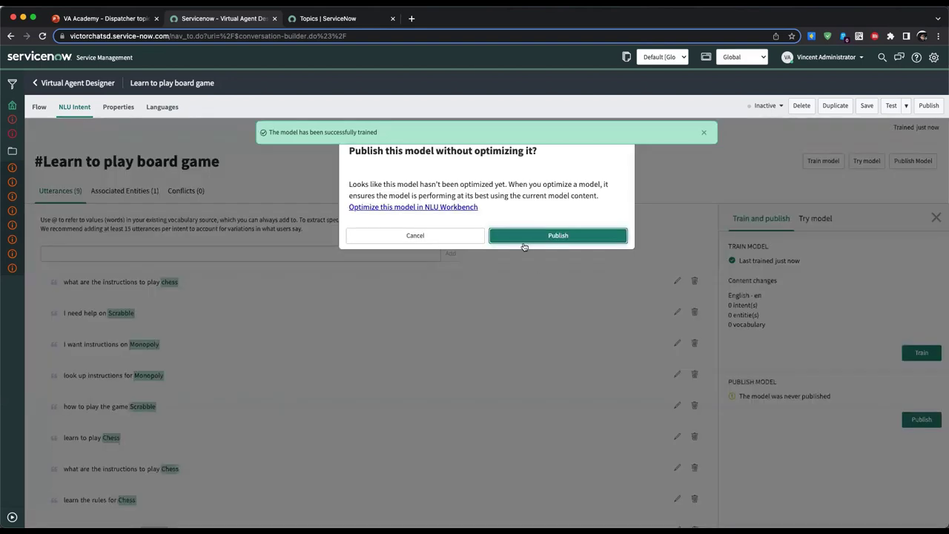
pyautogui.click(556, 237)
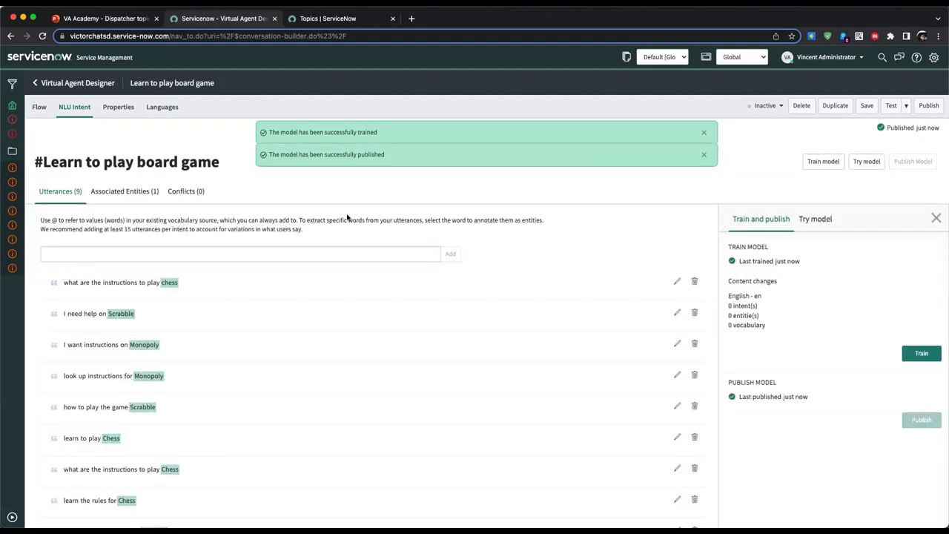
pyautogui.click(706, 133)
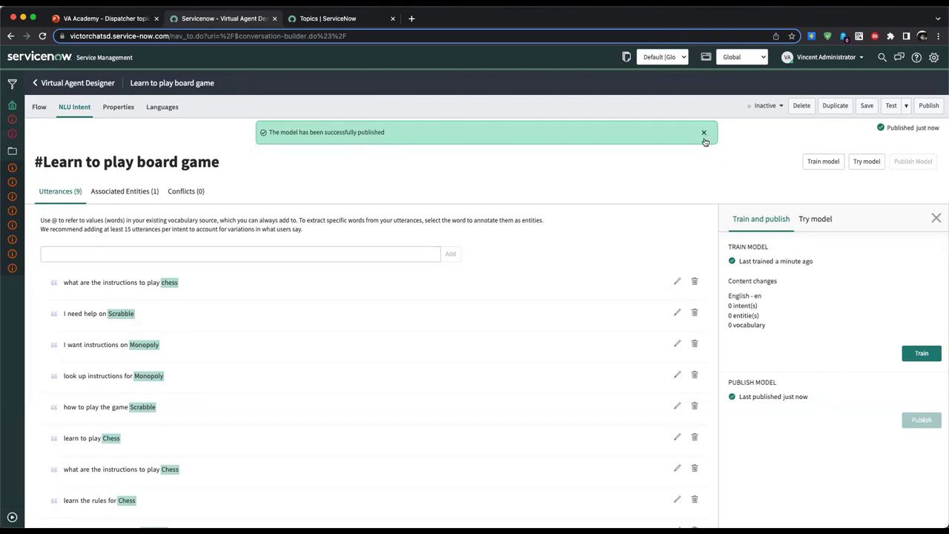
pyautogui.click(706, 133)
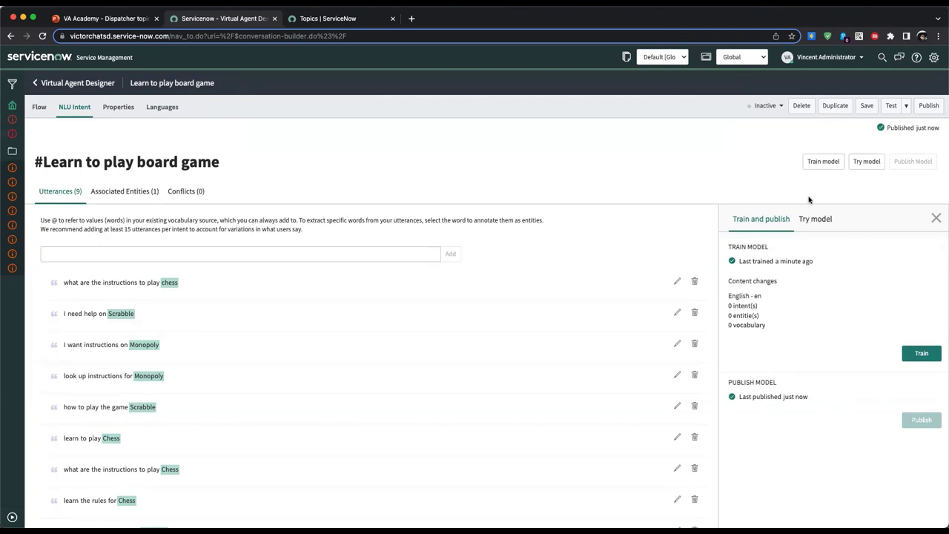
# - Associate the Which game question with the Board game entity, skipping confirmation when recognized
pyautogui.click(112, 108)
pyautogui.click(39, 108)
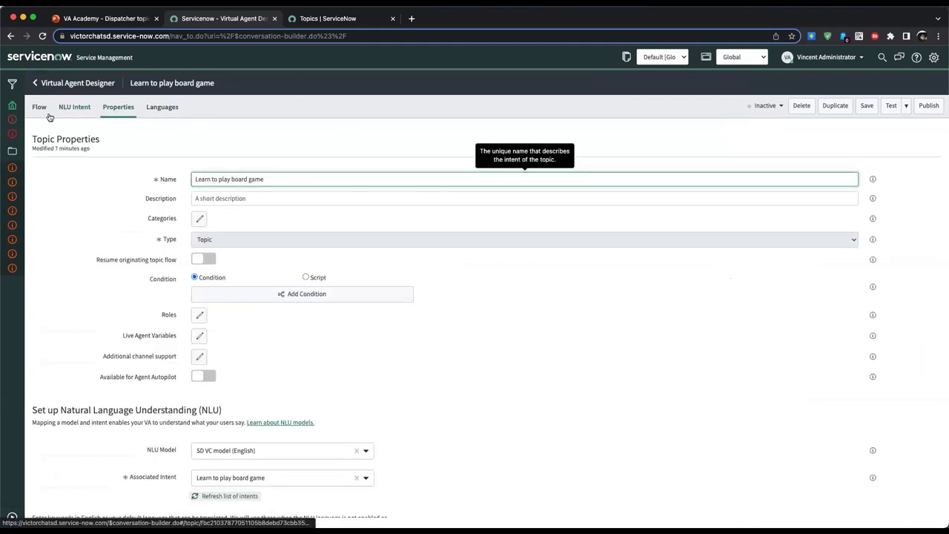
pyautogui.click(469, 201)
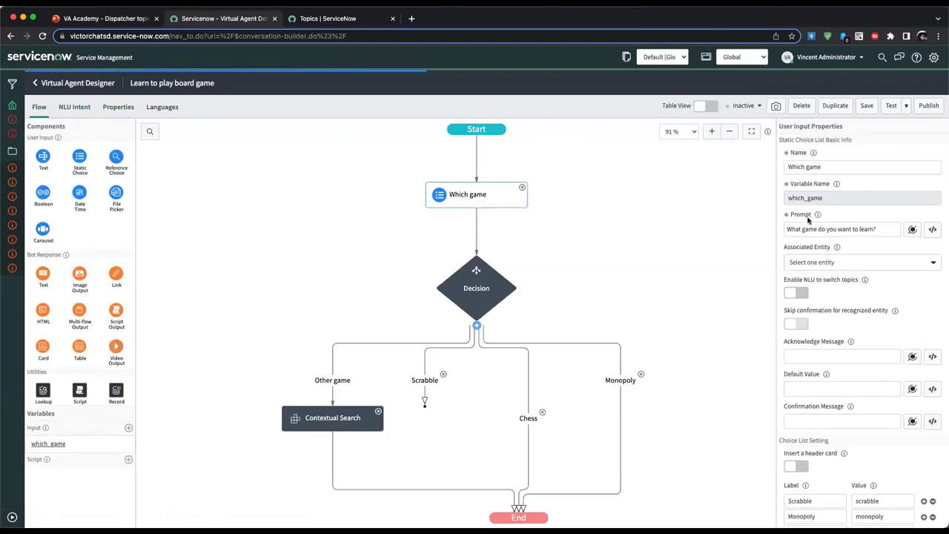
pyautogui.click(829, 263)
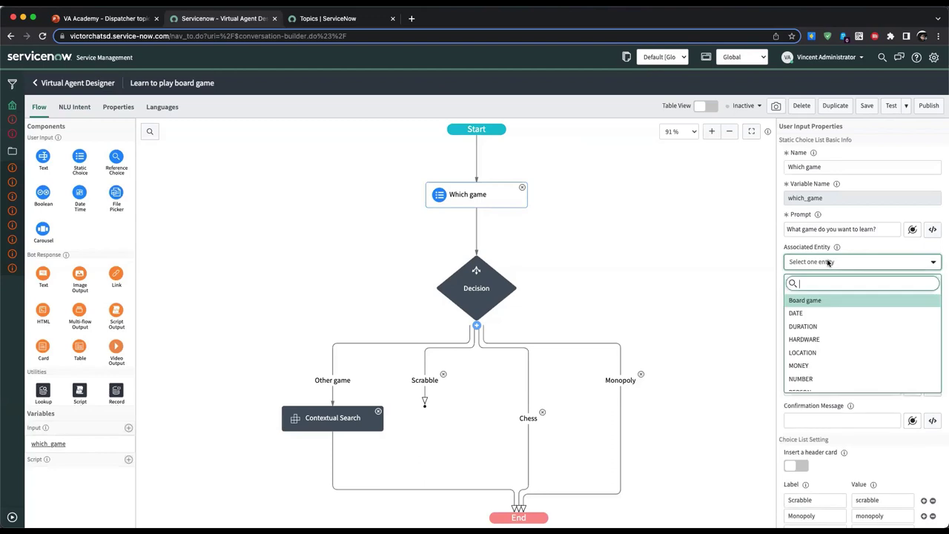
pyautogui.click(817, 300)
pyautogui.scroll(1, 507, 216)
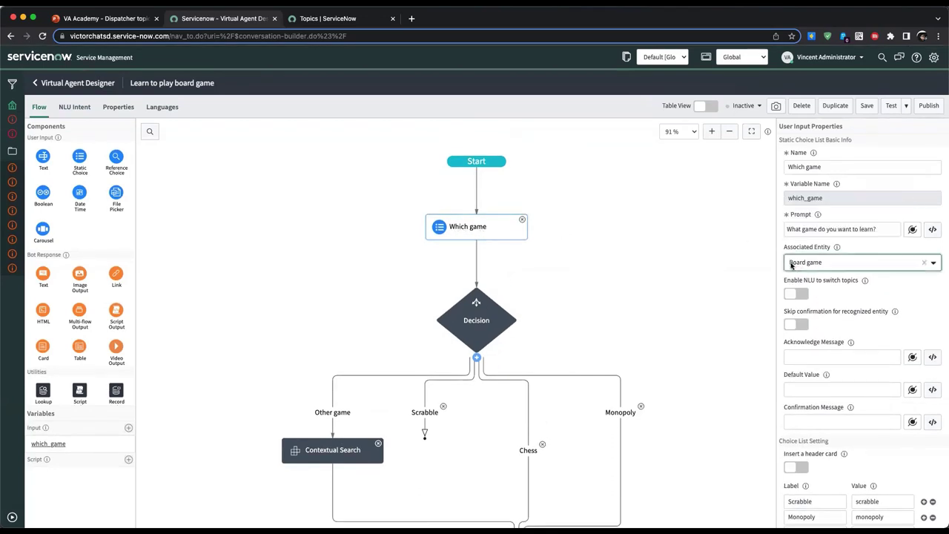
pyautogui.click(797, 326)
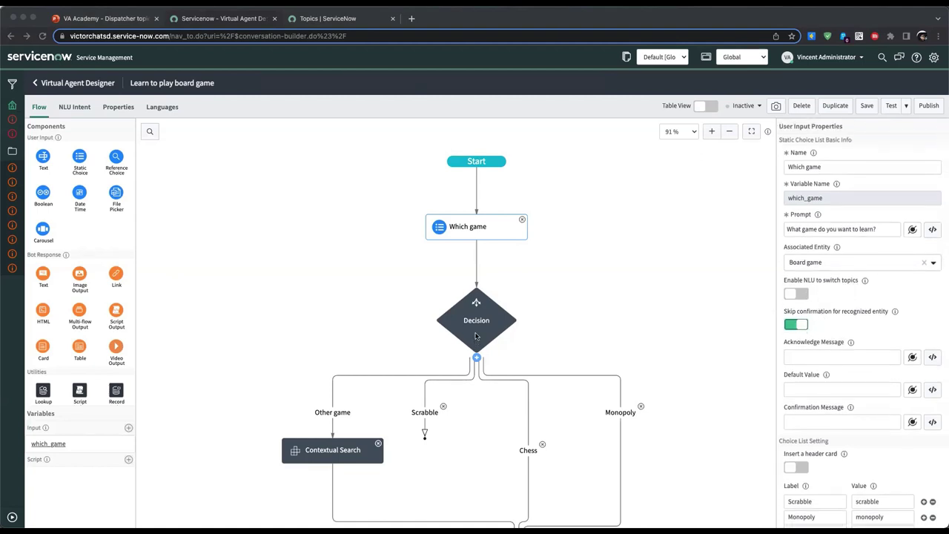
pyautogui.scroll(-3, 821, 325)
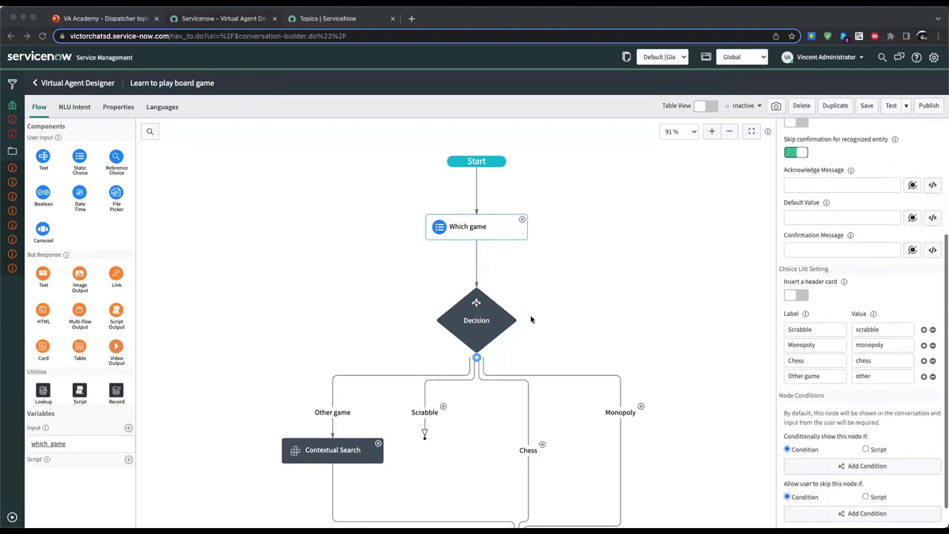
pyautogui.scroll(3, 880, 285)
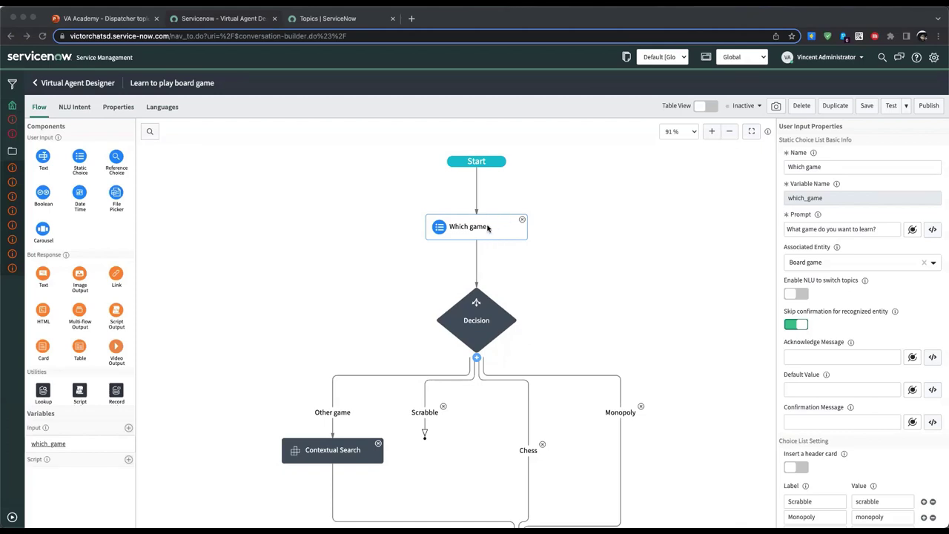
pyautogui.scroll(-2, 424, 417)
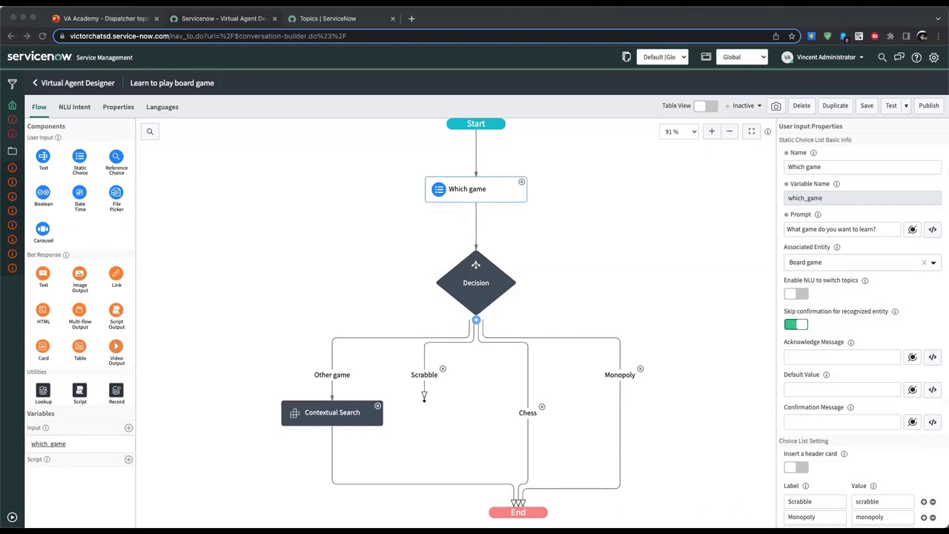
pyautogui.click(167, 228)
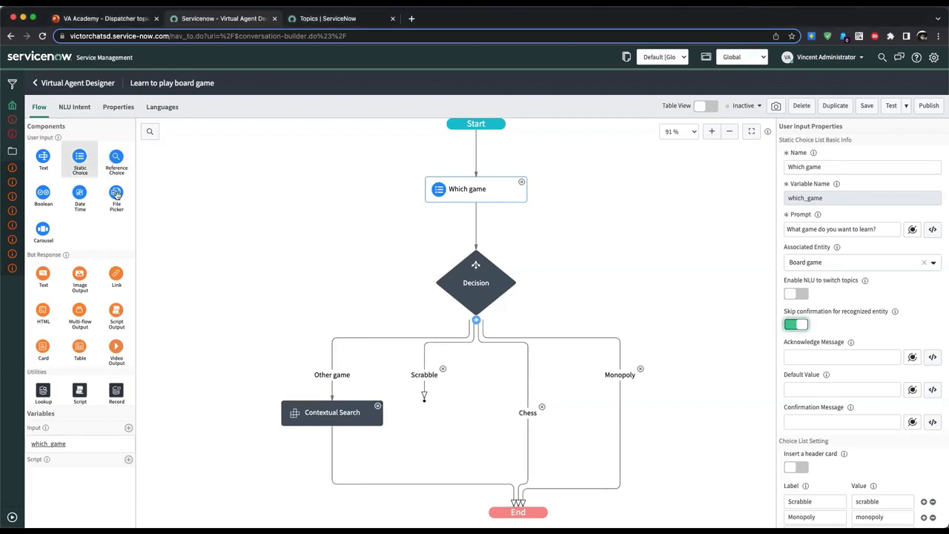
# - Add a static choice 'confirm scrabble' under Scrabble, prompting 'Let's play with words! Learn to play Scrabble?'
pyautogui.moveTo(79, 157); pyautogui.dragTo(424, 387)
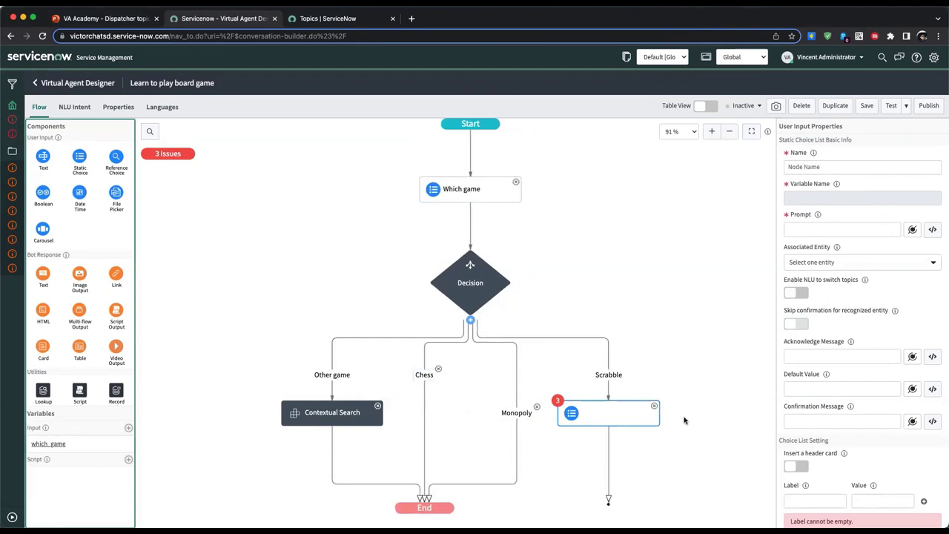
pyautogui.scroll(-2, 684, 420)
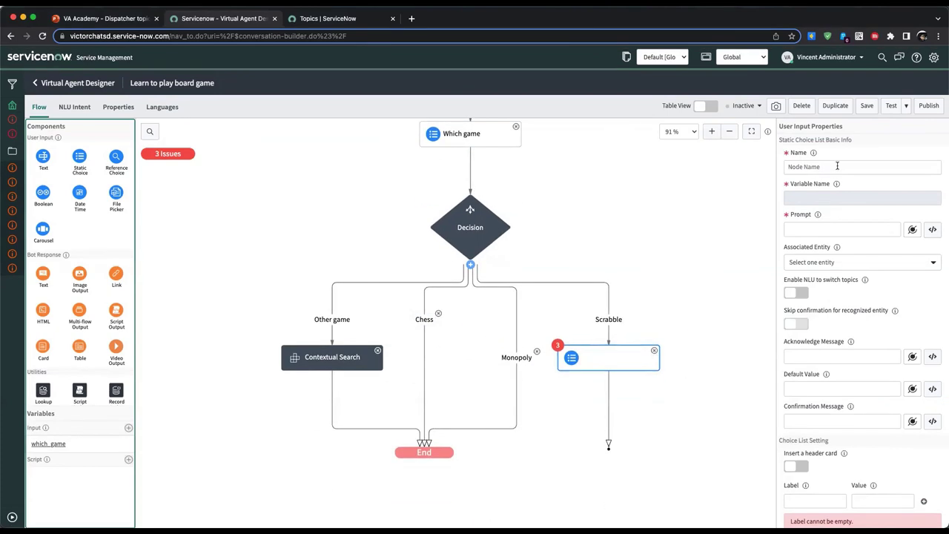
pyautogui.click(837, 166)
pyautogui.write('coni')
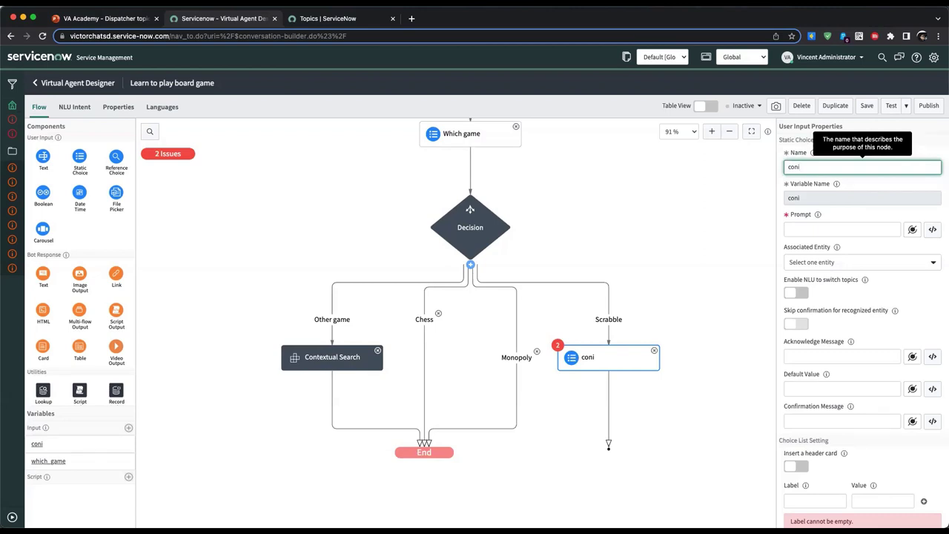
pyautogui.press('BackSpace')
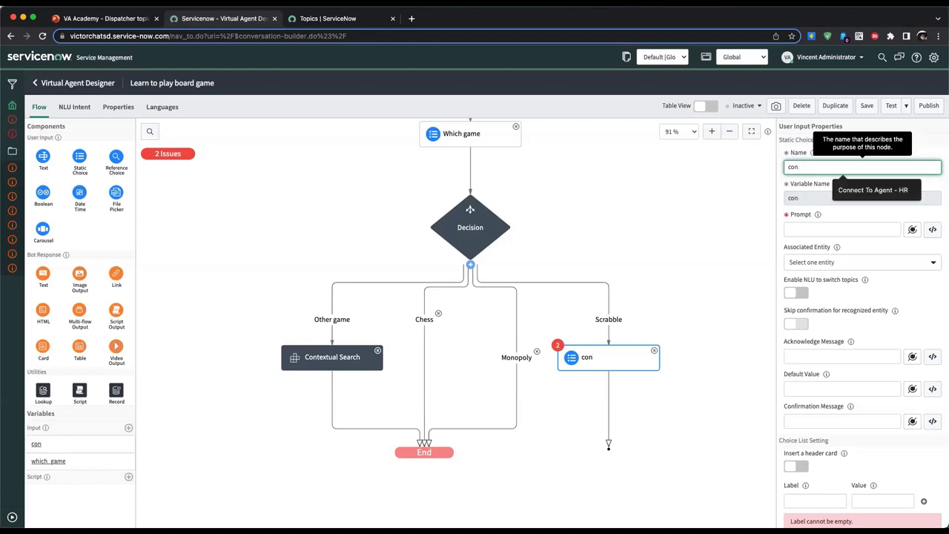
pyautogui.write('firm sc')
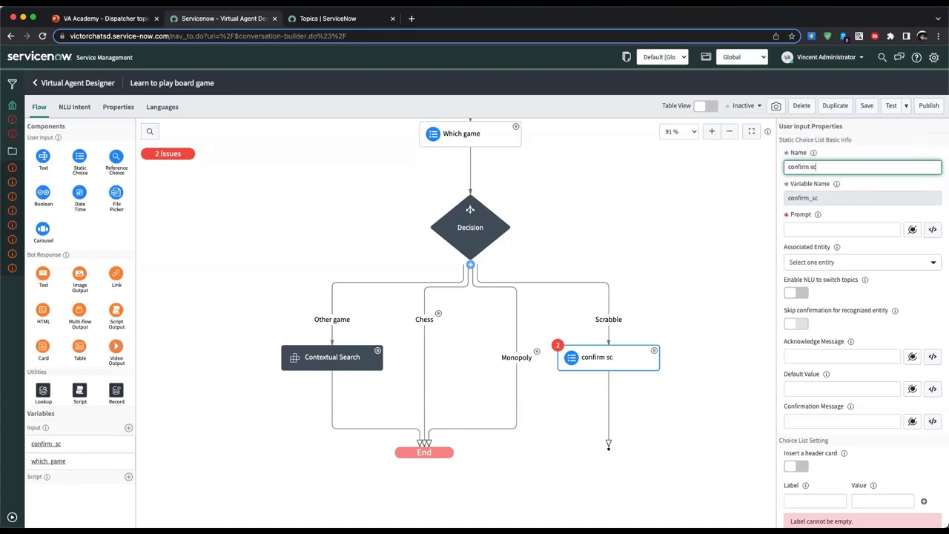
pyautogui.write('rabble')
pyautogui.click(838, 228)
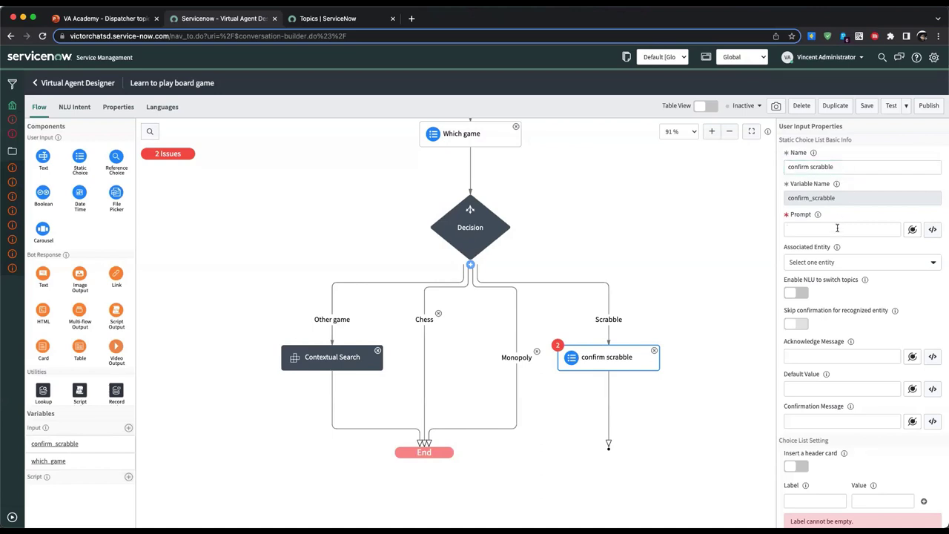
pyautogui.write("Let's play with words! Learn to play Scrabble?")
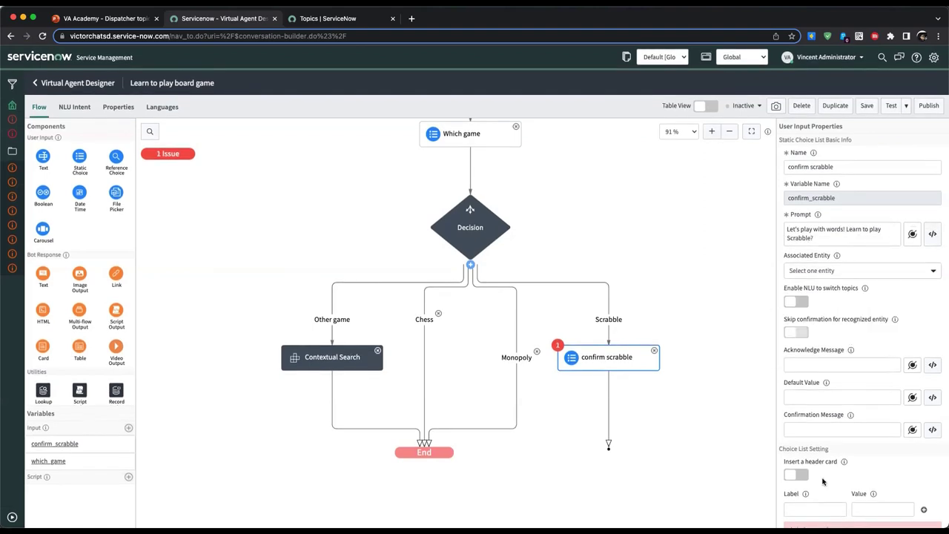
# - Give the choice the options Yes/yes and No/no
pyautogui.scroll(-3, 821, 478)
pyautogui.click(814, 320)
pyautogui.write('Yes')
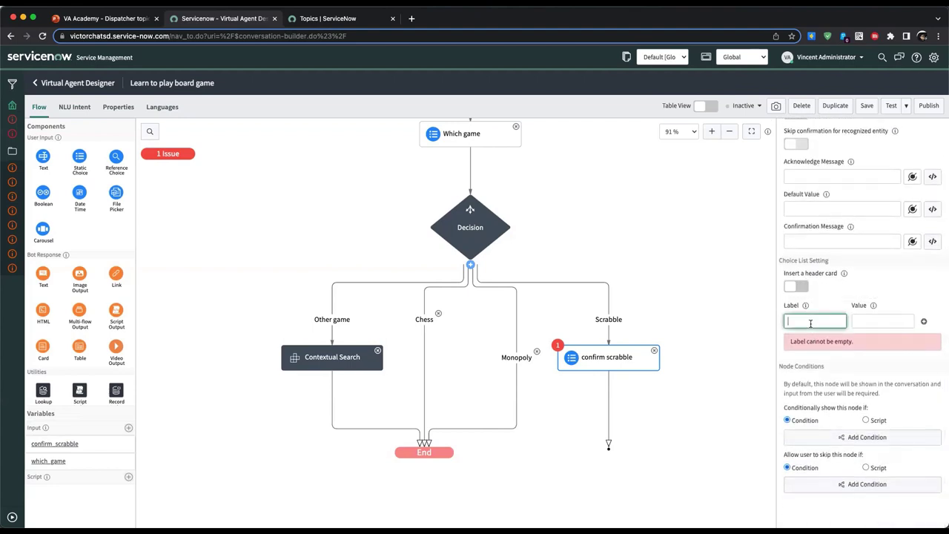
pyautogui.press('Tab')
pyautogui.write('yes')
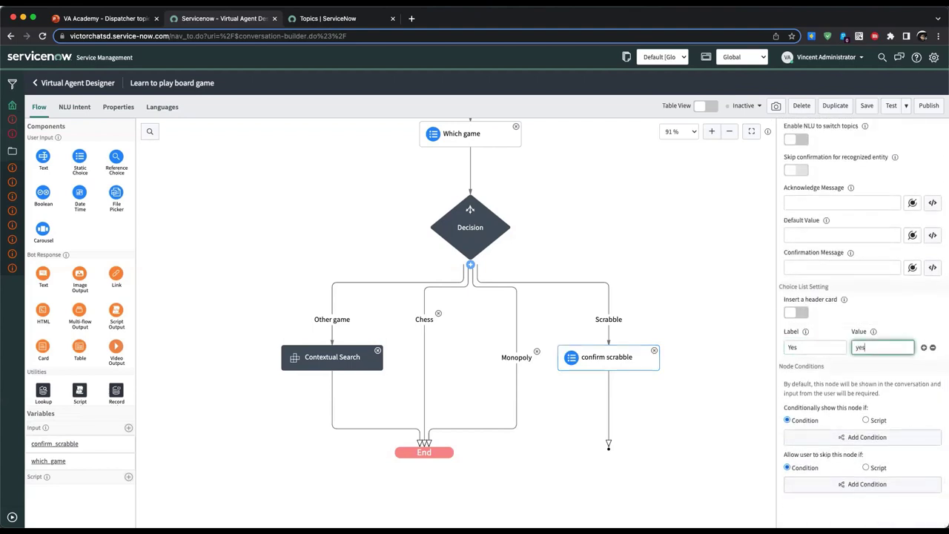
pyautogui.click(924, 347)
pyautogui.click(793, 364)
pyautogui.write('No')
pyautogui.press('Tab')
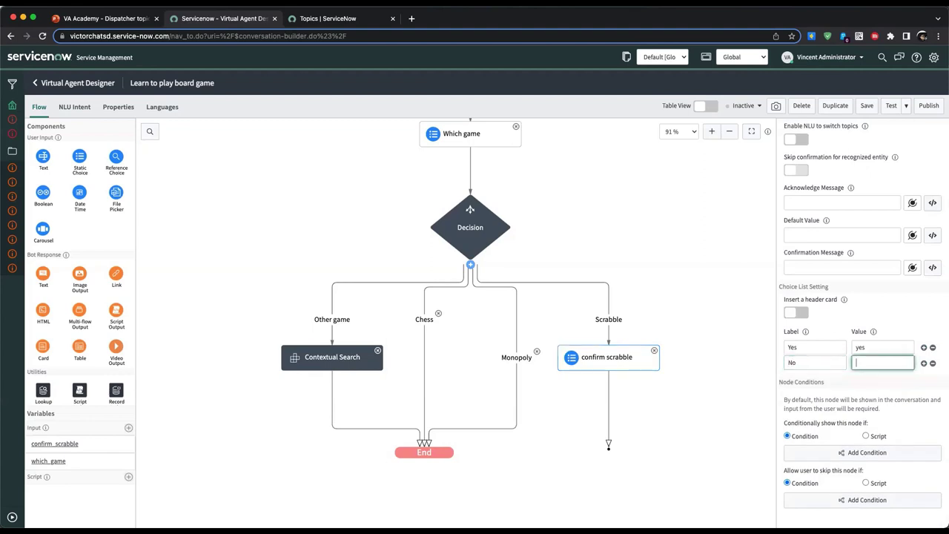
pyautogui.scroll(-1, 649, 403)
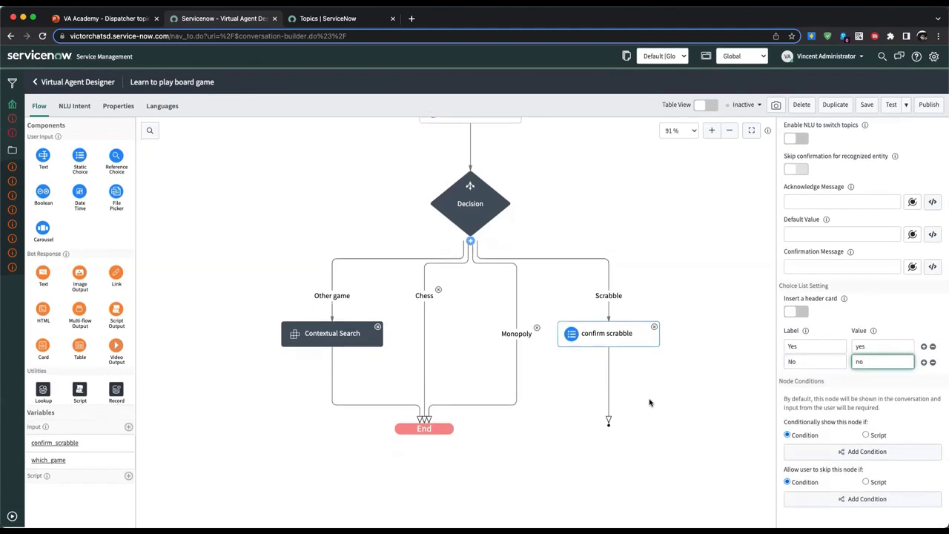
pyautogui.scroll(-2, 75, 313)
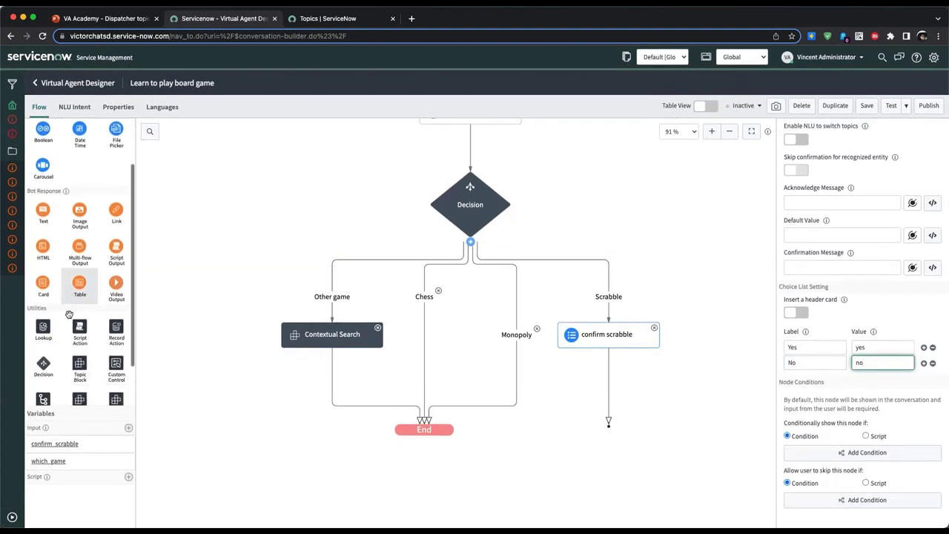
# - Add a Decision after confirm scrabble with a script action on its Always branch
pyautogui.moveTo(43, 360); pyautogui.dragTo(606, 376)
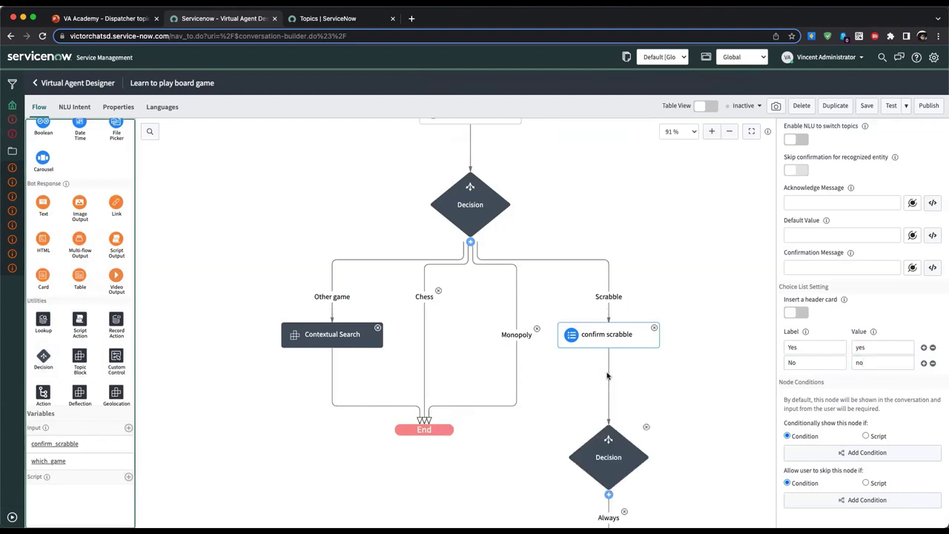
pyautogui.scroll(-5, 603, 375)
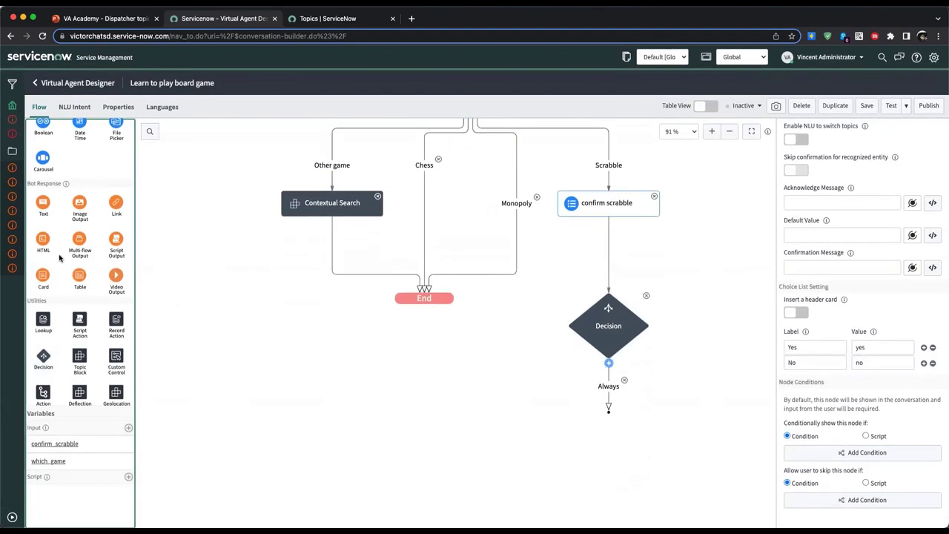
pyautogui.moveTo(80, 324); pyautogui.dragTo(608, 391)
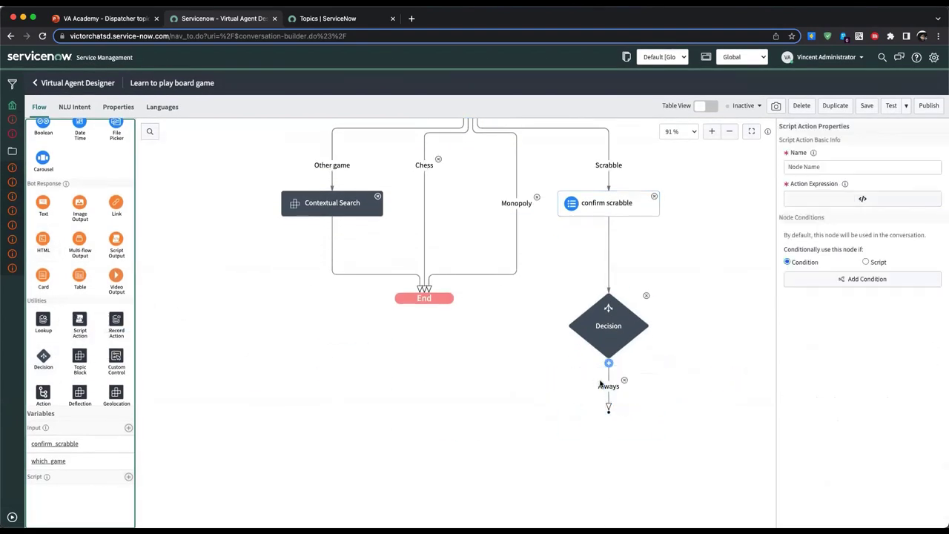
pyautogui.click(809, 169)
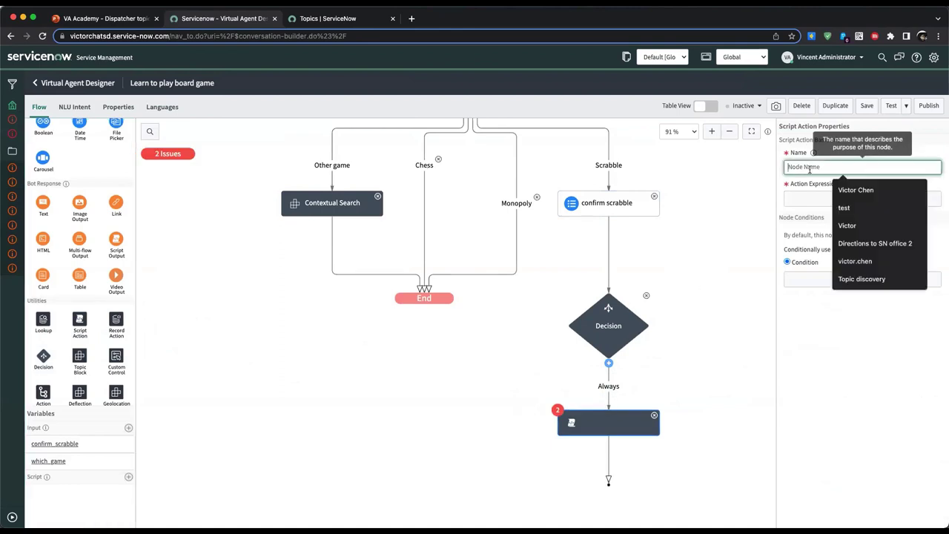
pyautogui.write('Switch')
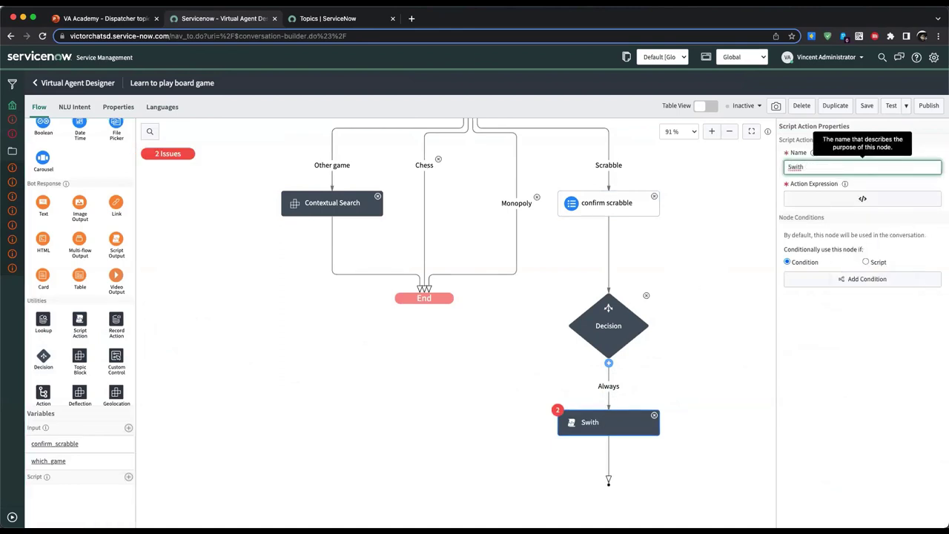
pyautogui.write(' to Scrabble topic')
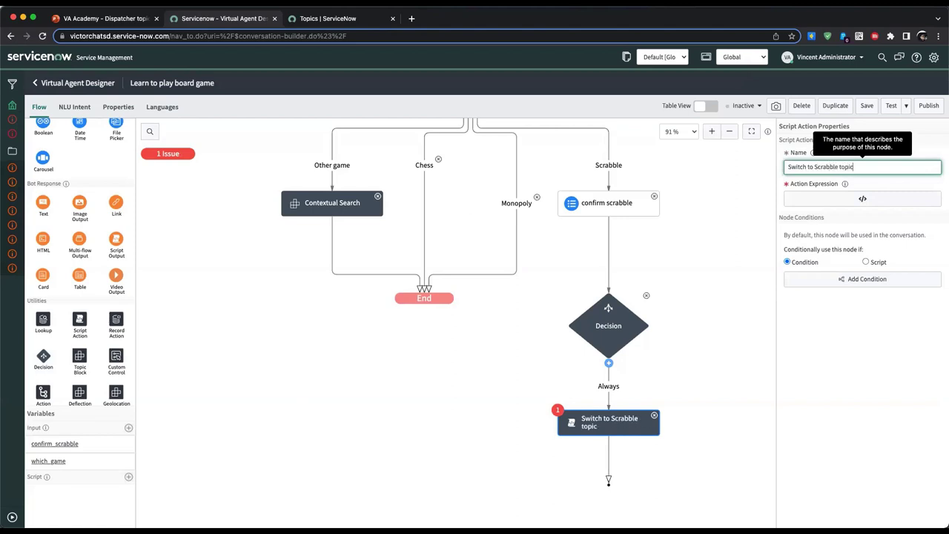
# - Save a '//' placeholder script, name the step 'Dispatch to Scrabble topic', and connect it to End
pyautogui.click(862, 198)
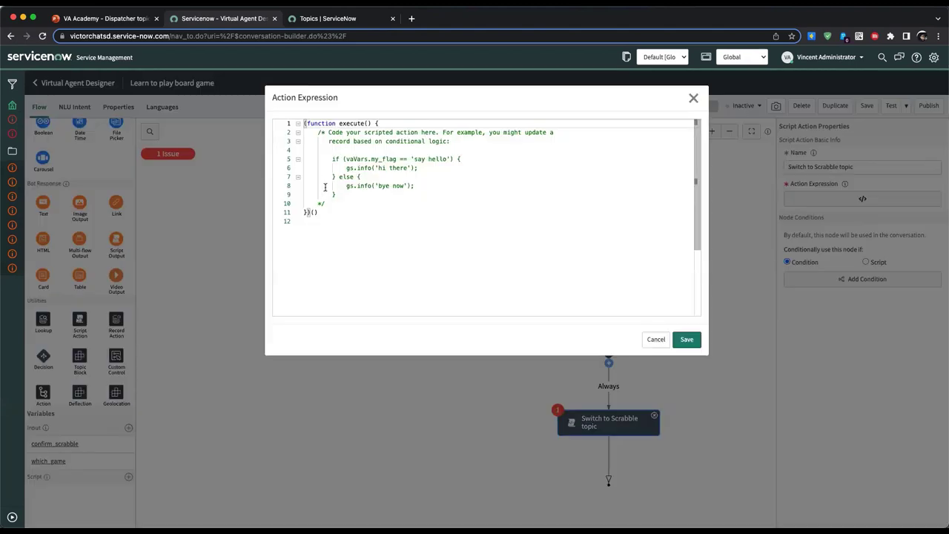
pyautogui.moveTo(331, 204); pyautogui.dragTo(269, 131)
pyautogui.write('//')
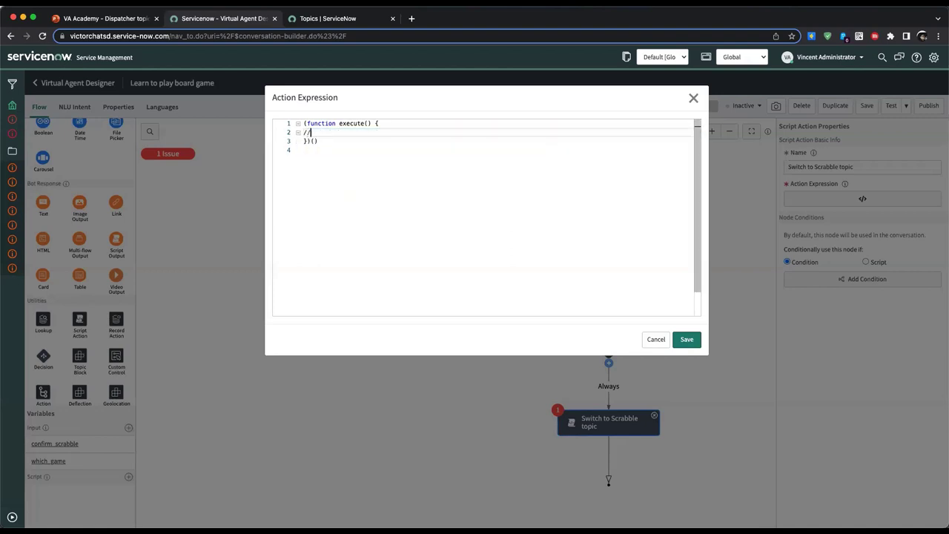
pyautogui.click(687, 339)
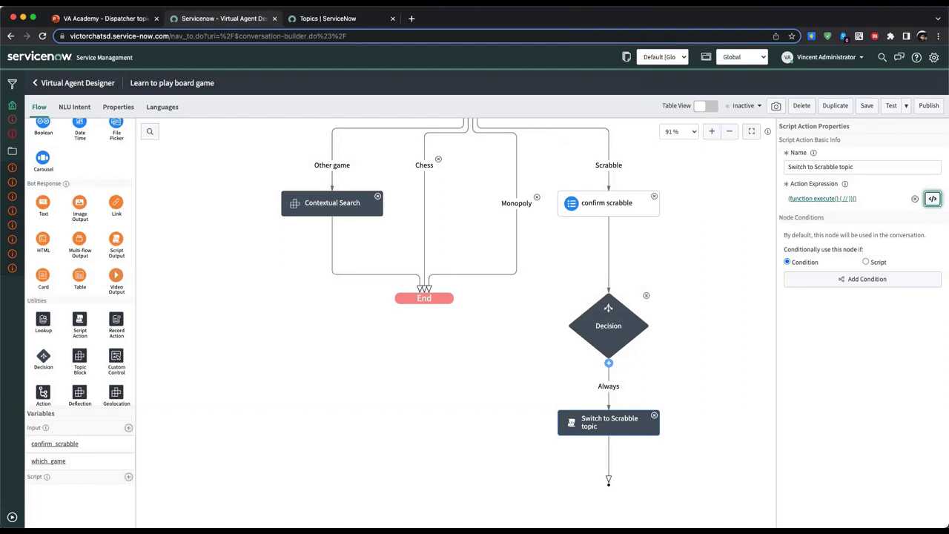
pyautogui.doubleClick(788, 168)
pyautogui.write('Dispat')
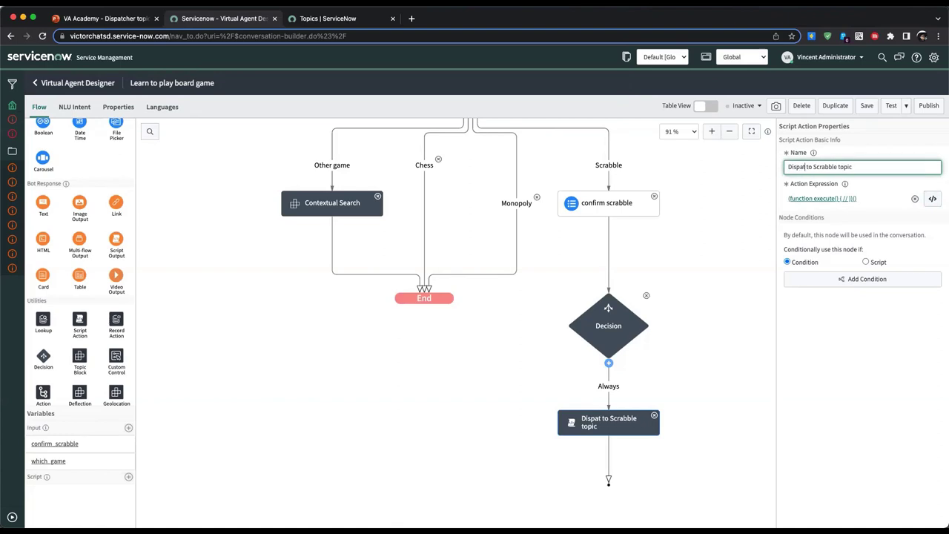
pyautogui.write('ch')
pyautogui.moveTo(610, 483); pyautogui.dragTo(427, 297)
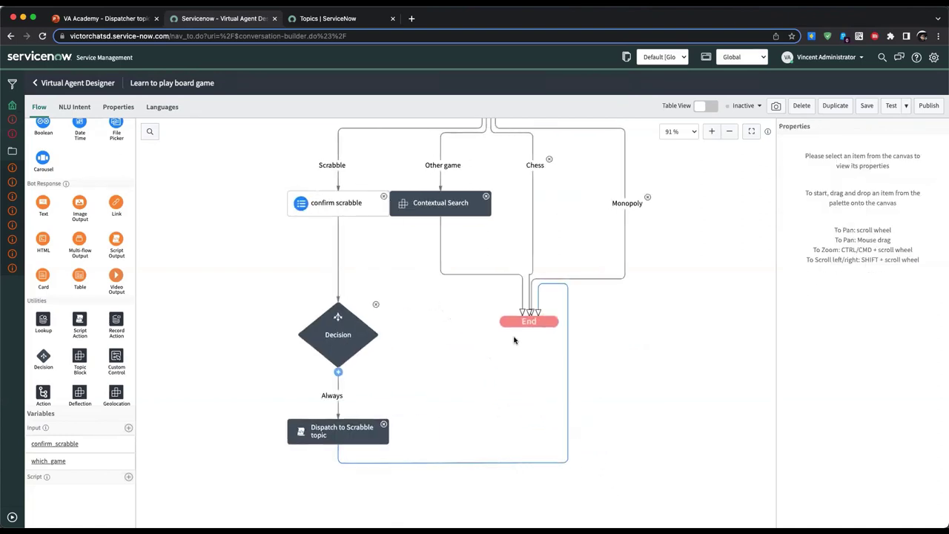
# - Add a second branch and make the first one 'Yes', conditioned on Confirm Scrabble is Yes
pyautogui.click(338, 372)
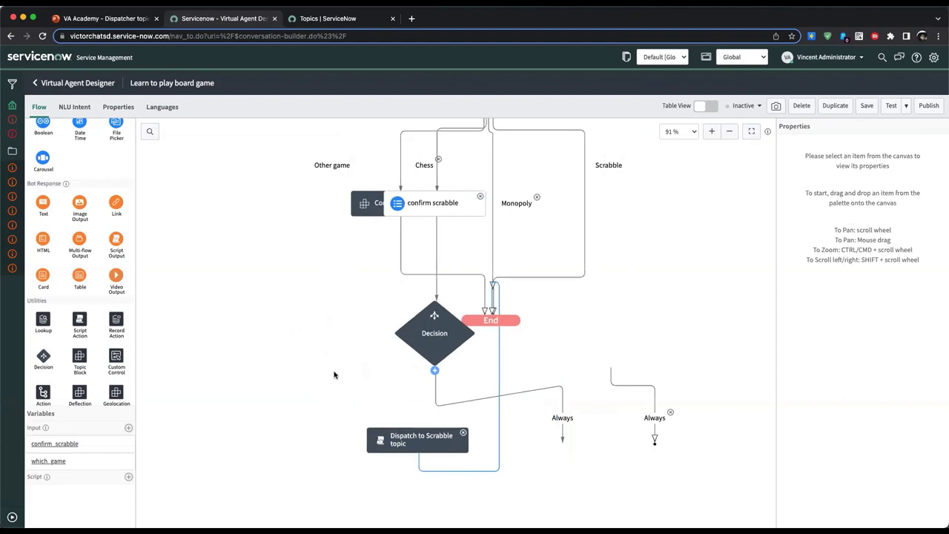
pyautogui.click(563, 418)
pyautogui.doubleClick(823, 151)
pyautogui.write('Yes')
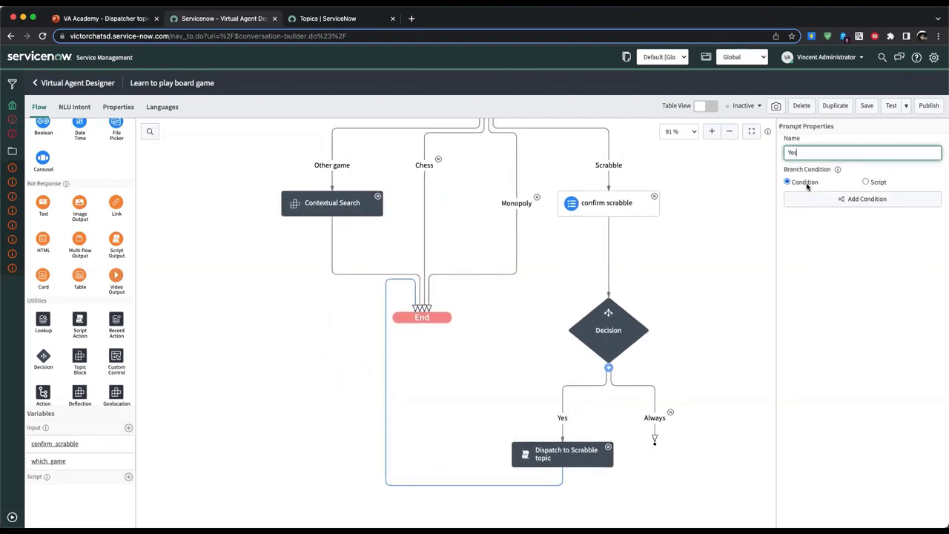
pyautogui.click(863, 198)
pyautogui.click(364, 138)
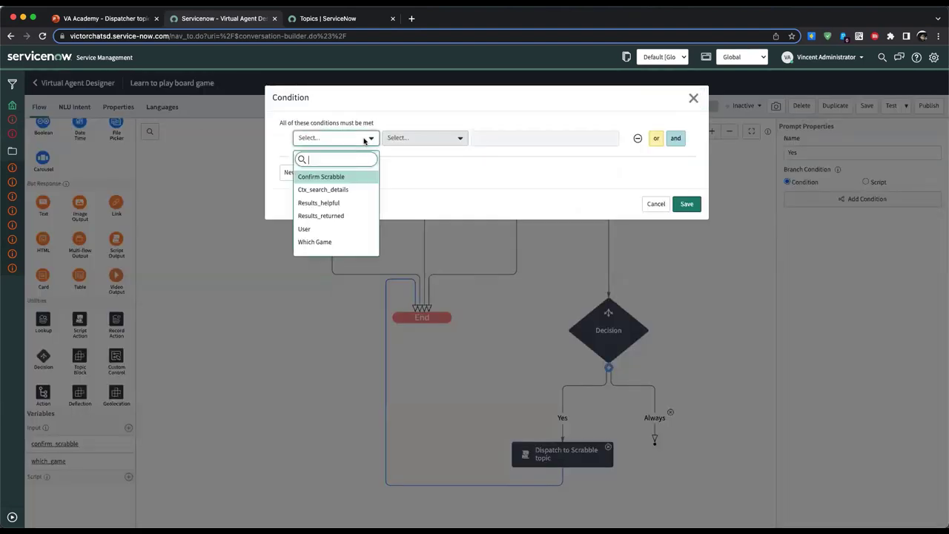
pyautogui.click(326, 177)
pyautogui.click(511, 138)
pyautogui.click(507, 175)
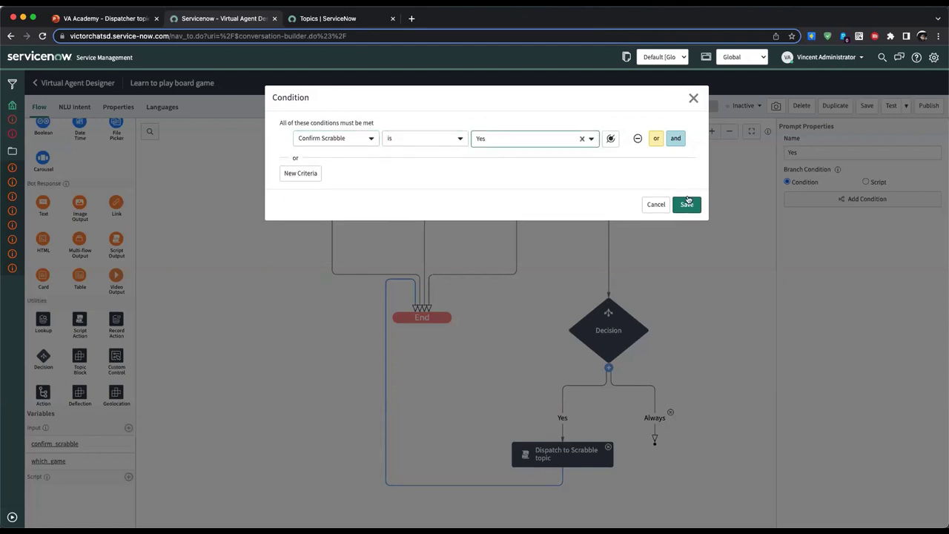
pyautogui.click(687, 203)
# - Name the other branch 'No' with condition Confirm Scrabble is No, looping back to Which game
pyautogui.click(655, 418)
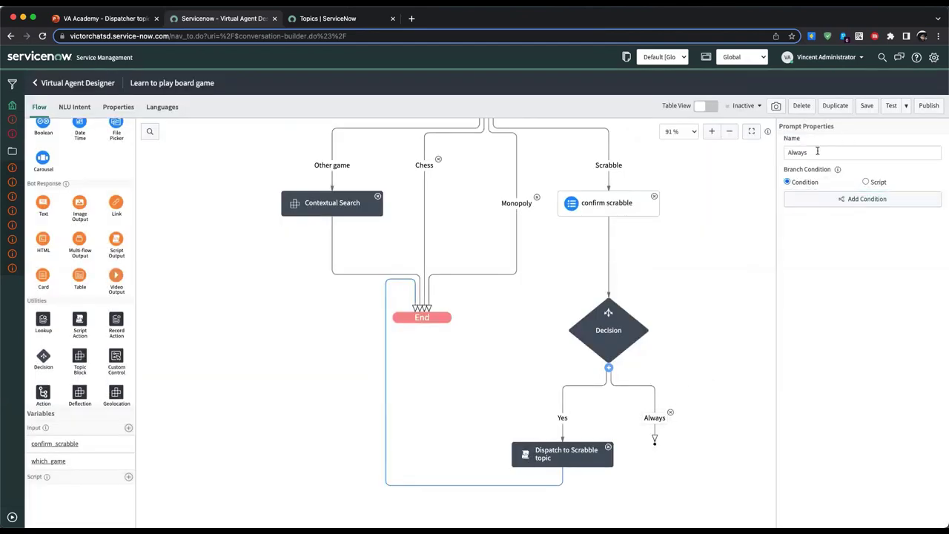
pyautogui.doubleClick(801, 152)
pyautogui.write('No')
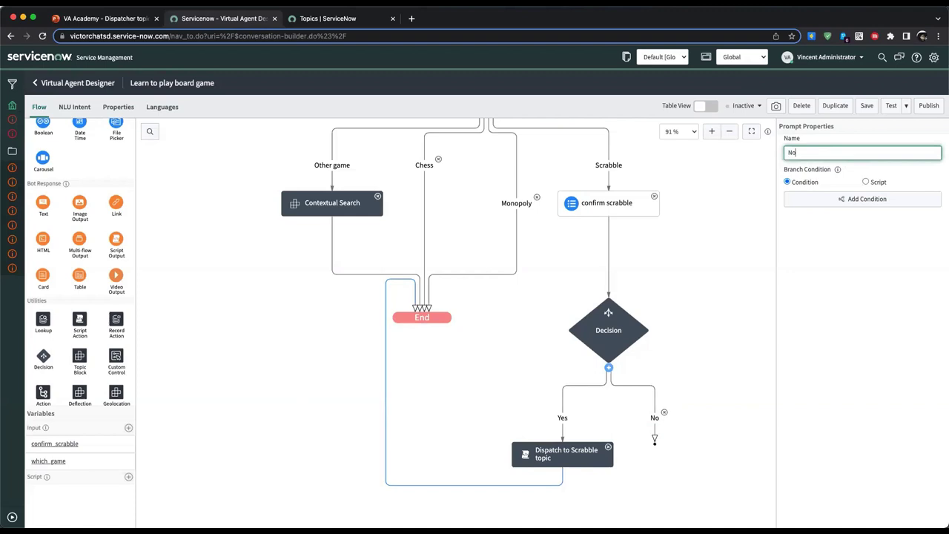
pyautogui.click(816, 198)
pyautogui.click(351, 138)
pyautogui.click(347, 177)
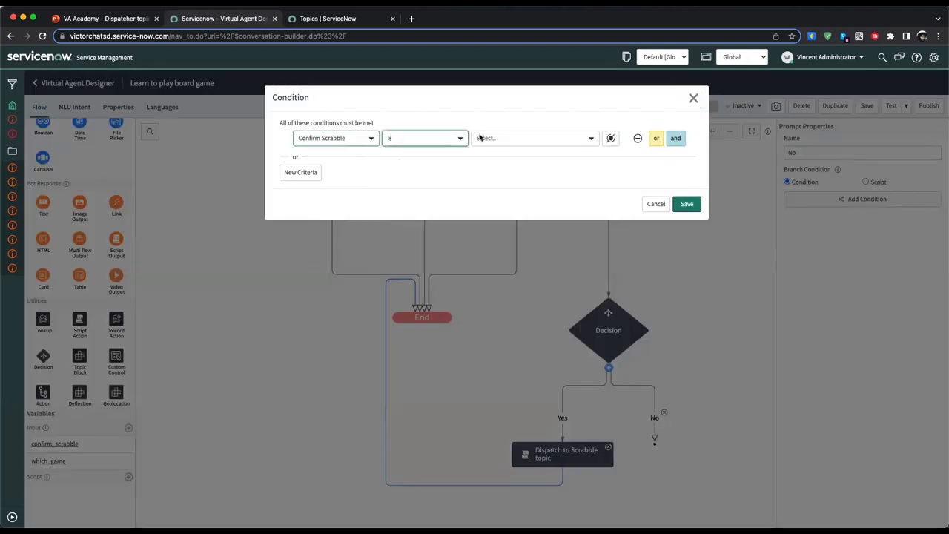
pyautogui.click(519, 137)
pyautogui.click(495, 187)
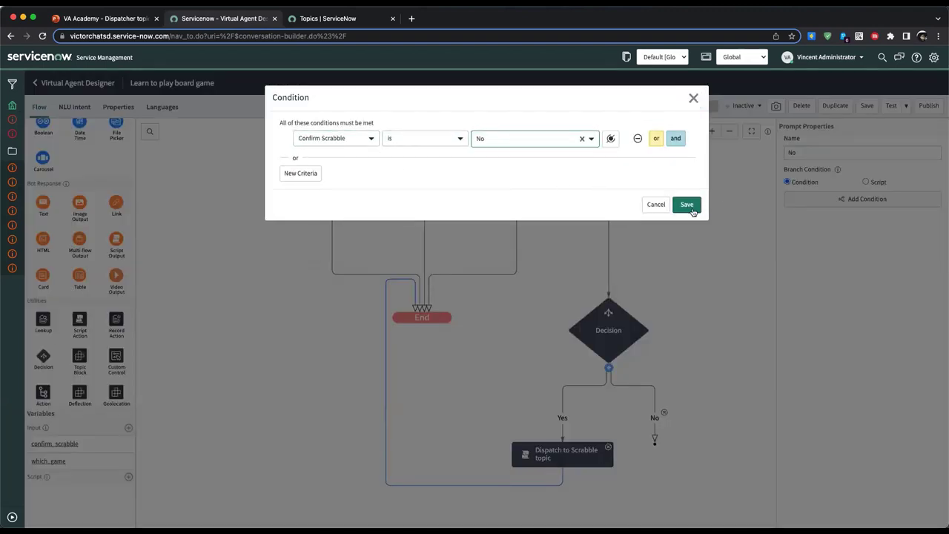
pyautogui.click(687, 205)
pyautogui.click(730, 133)
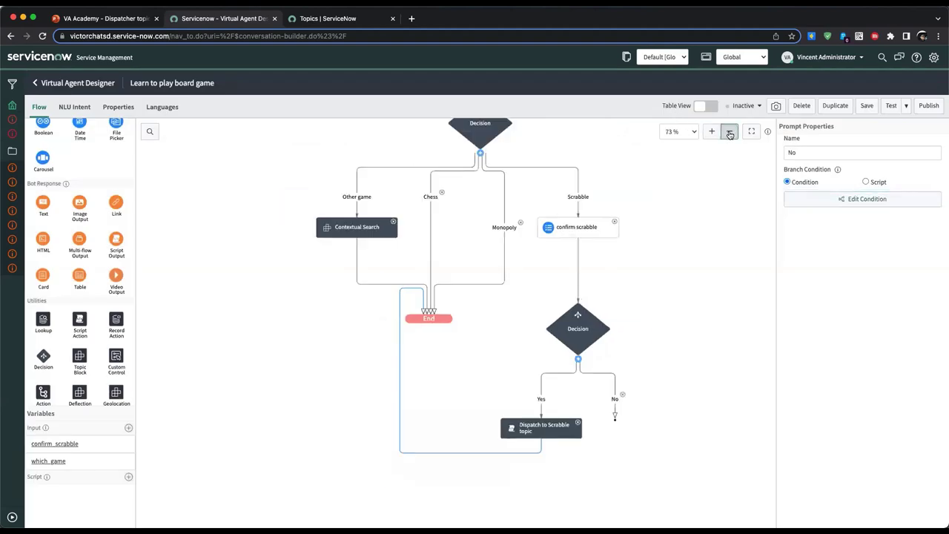
pyautogui.click(730, 133)
pyautogui.scroll(2, 621, 225)
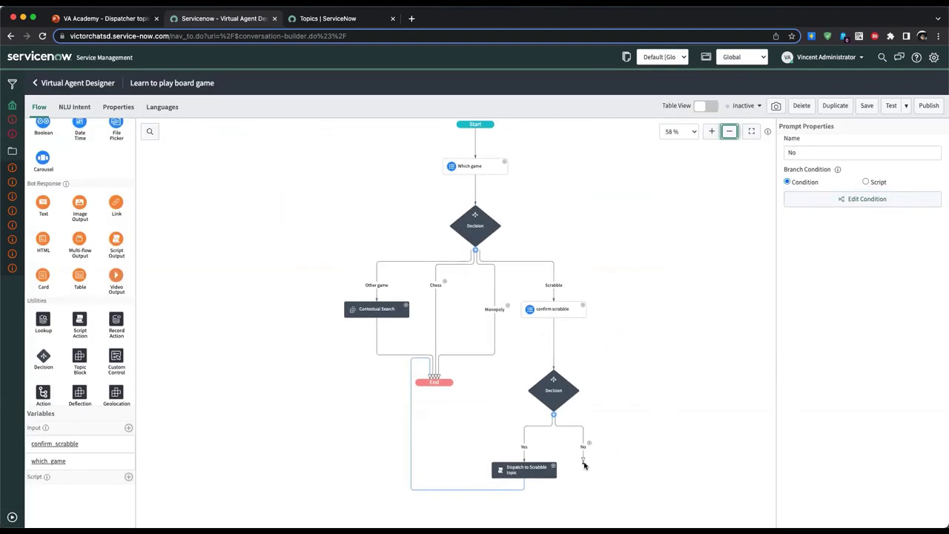
pyautogui.moveTo(583, 461); pyautogui.dragTo(487, 168)
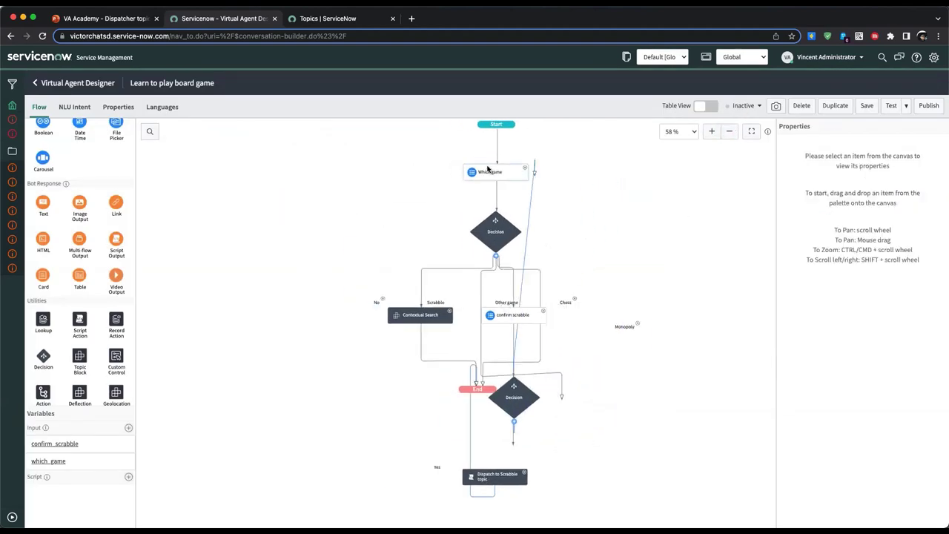
# - Preview the topic in the test window, then save the flow and return to the topics list
pyautogui.click(874, 108)
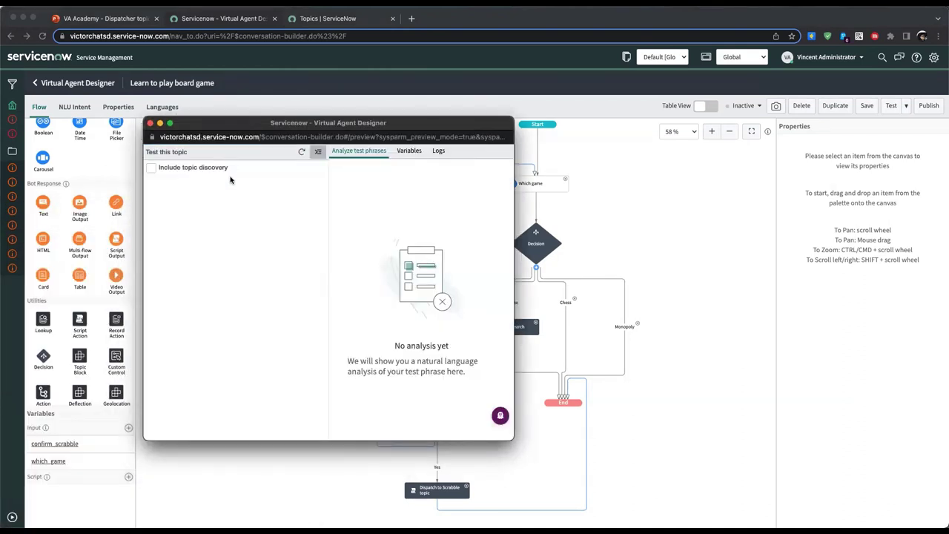
pyautogui.click(150, 124)
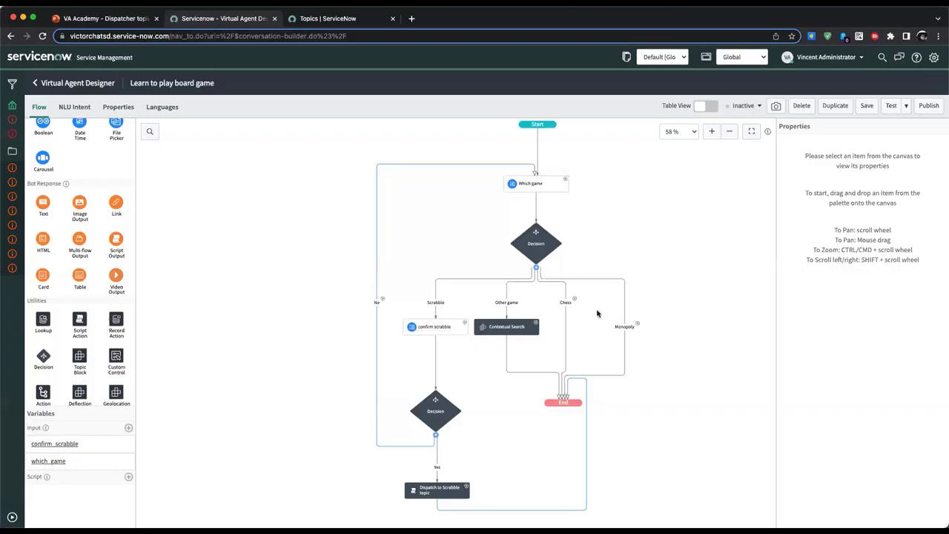
pyautogui.click(866, 106)
pyautogui.hscroll(3, 425, 419)
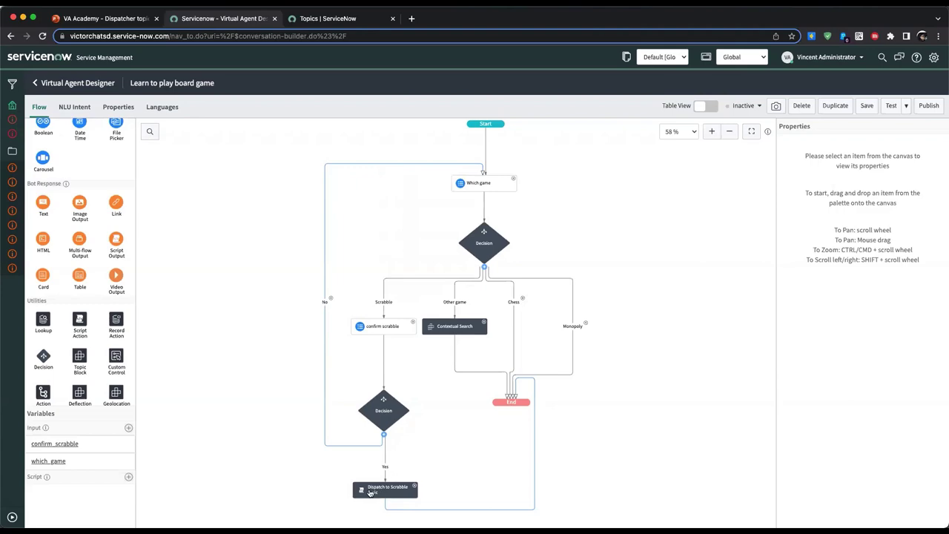
pyautogui.click(37, 83)
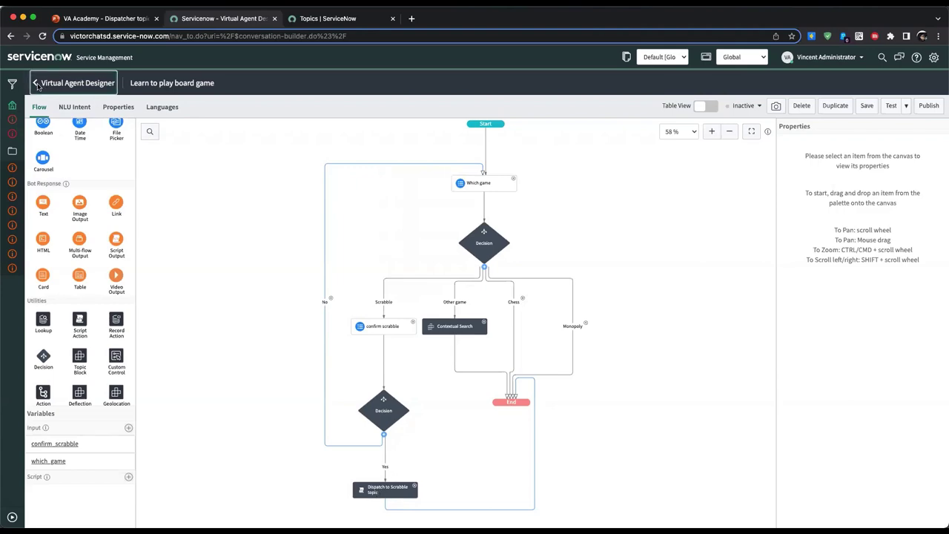
# - Create a topic named 'Board game - Scrabble target topic' with type Topic
pyautogui.click(113, 215)
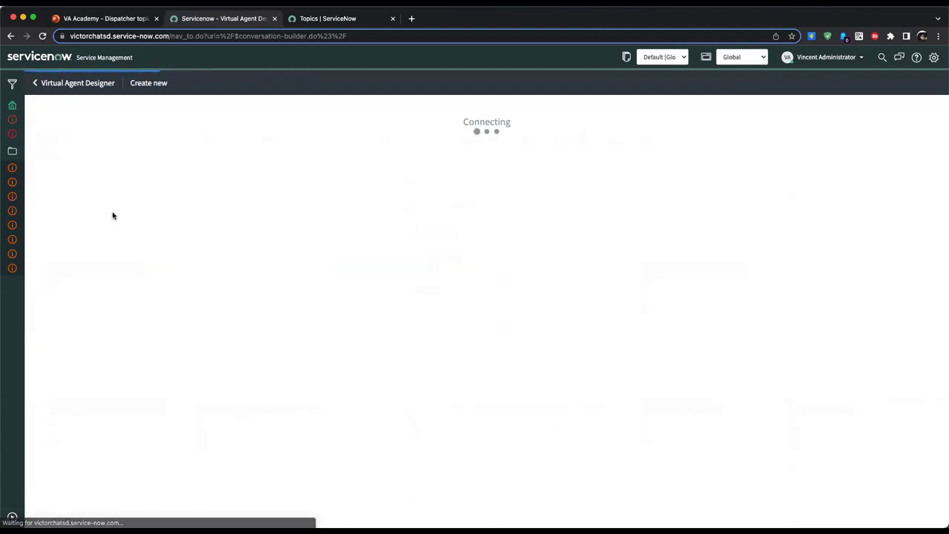
pyautogui.click(226, 177)
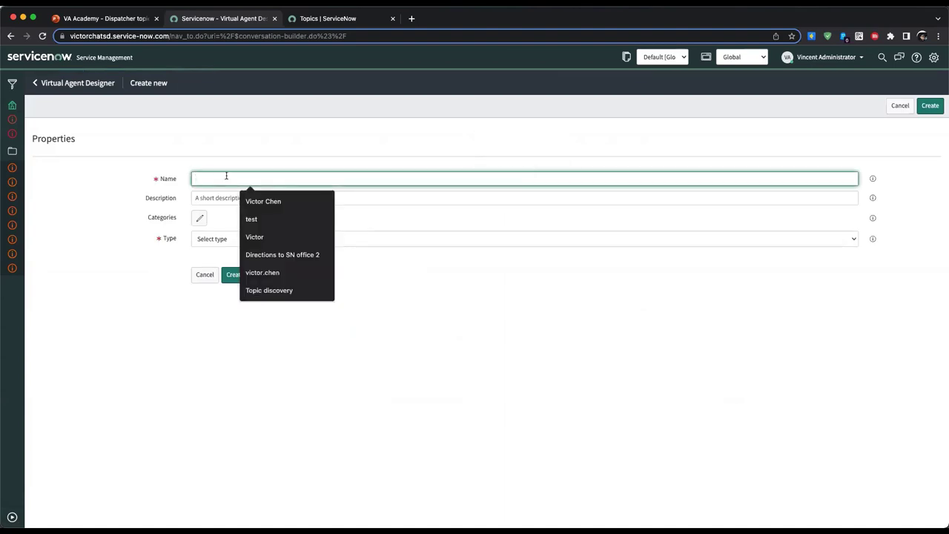
pyautogui.write('Board game -')
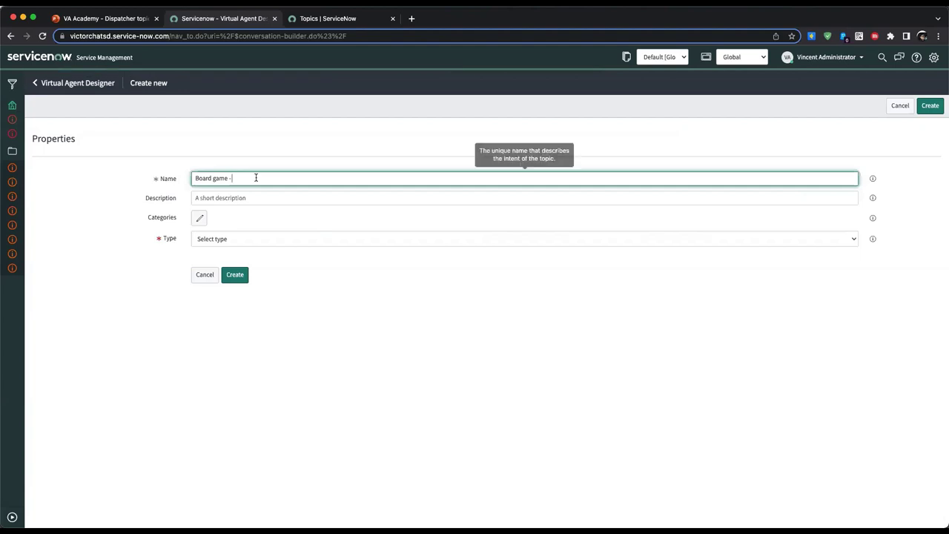
pyautogui.write(' Scrabble targe')
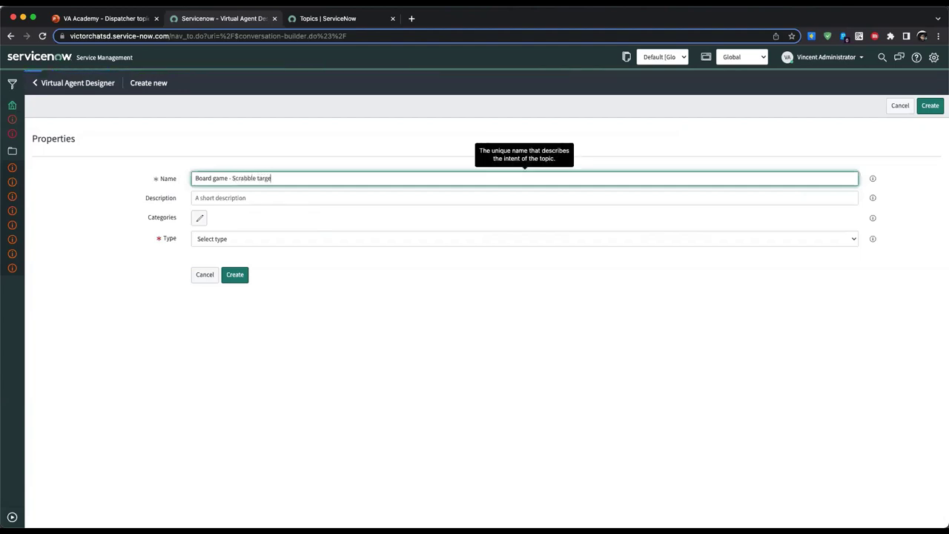
pyautogui.write('t topic')
pyautogui.click(237, 245)
pyautogui.click(236, 249)
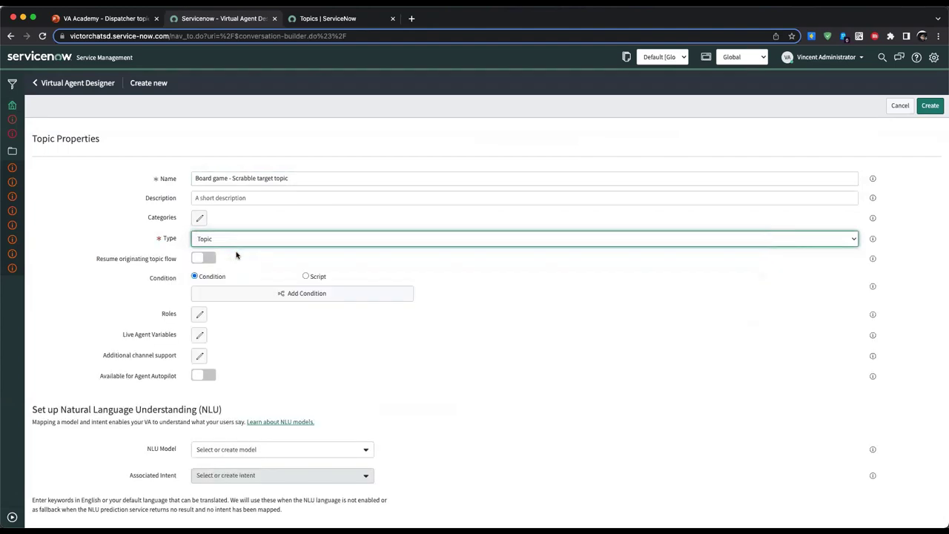
pyautogui.scroll(-3, 253, 342)
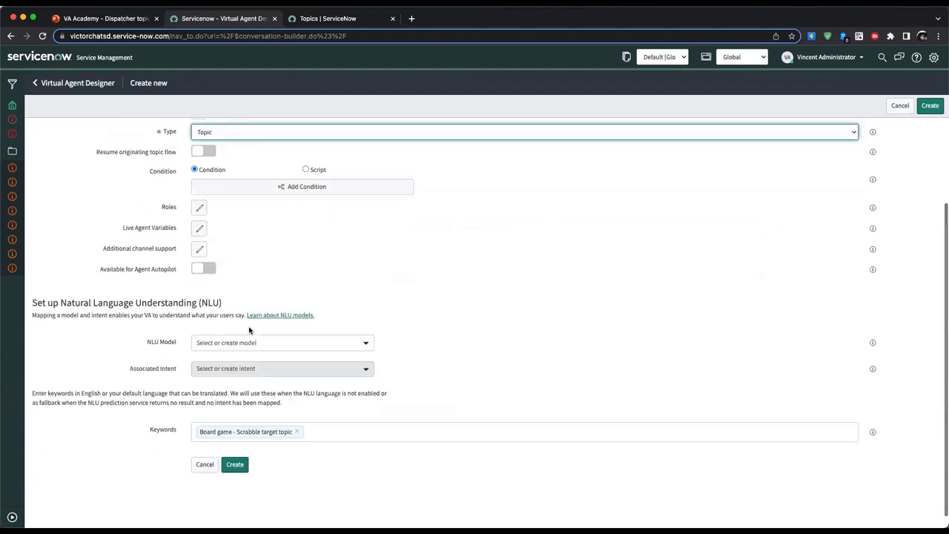
pyautogui.click(234, 465)
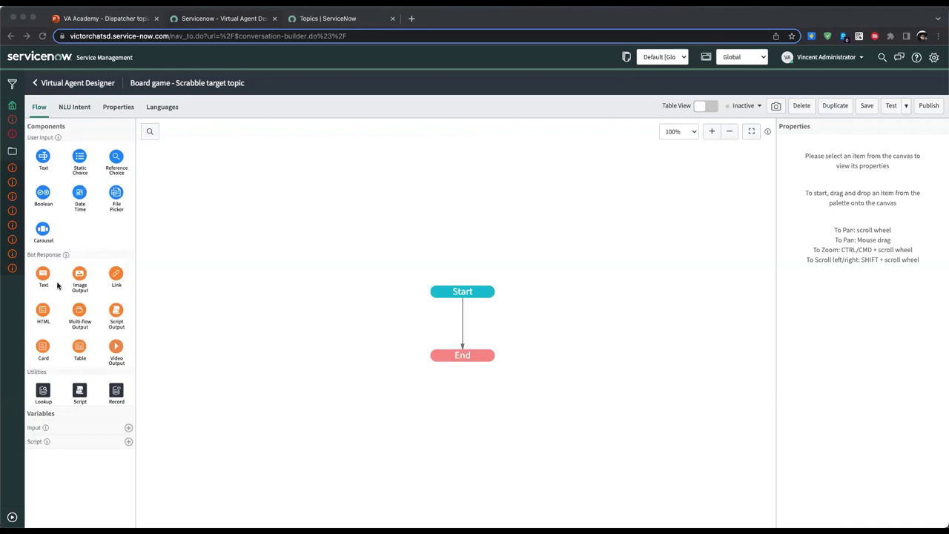
# - Add a text response and a static choice 'Instructions or strategies' asking instructions or adv strategies
pyautogui.moveTo(44, 280); pyautogui.dragTo(463, 324)
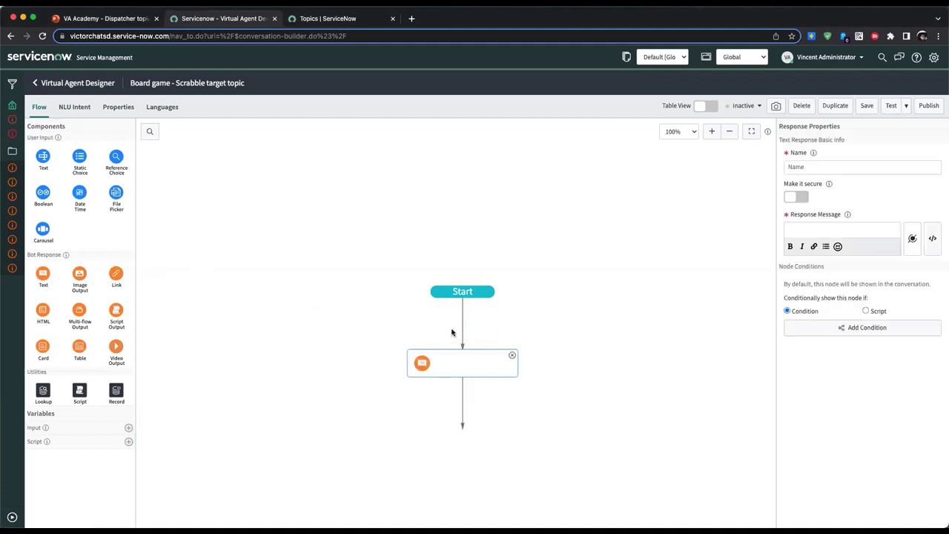
pyautogui.moveTo(80, 157); pyautogui.dragTo(498, 320)
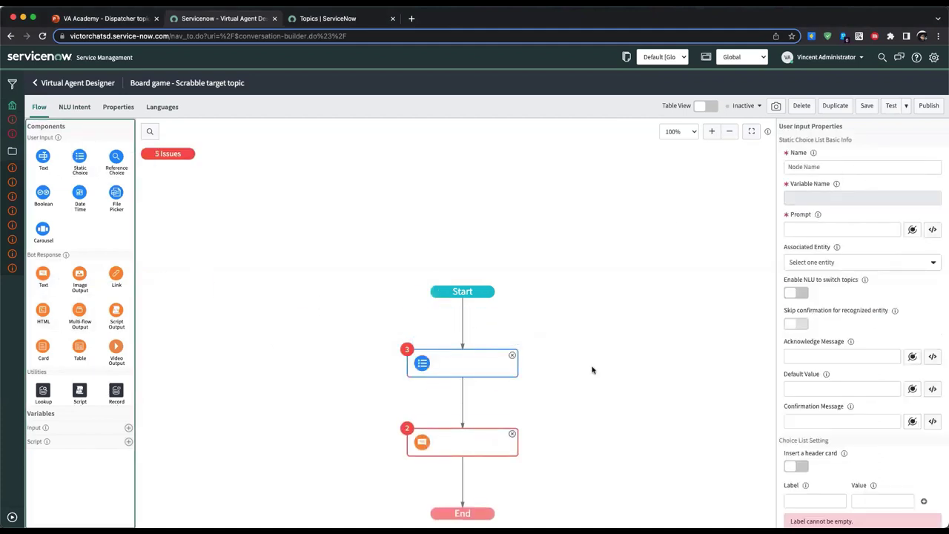
pyautogui.click(841, 167)
pyautogui.write('I')
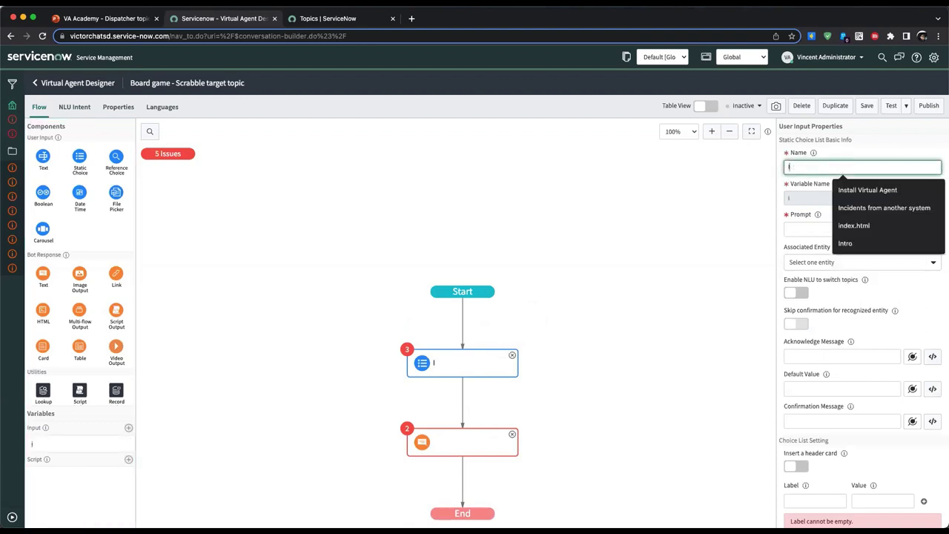
pyautogui.write('nstructions ')
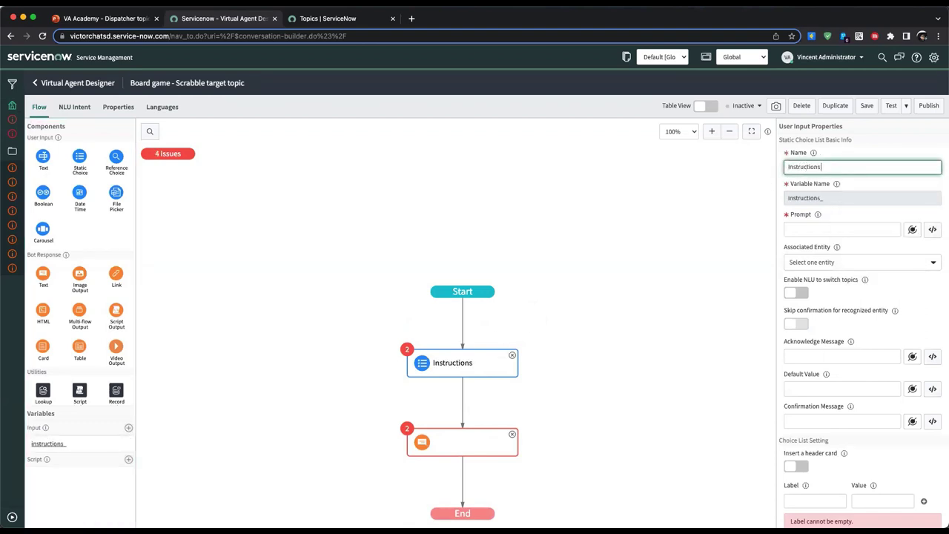
pyautogui.write('or strategies')
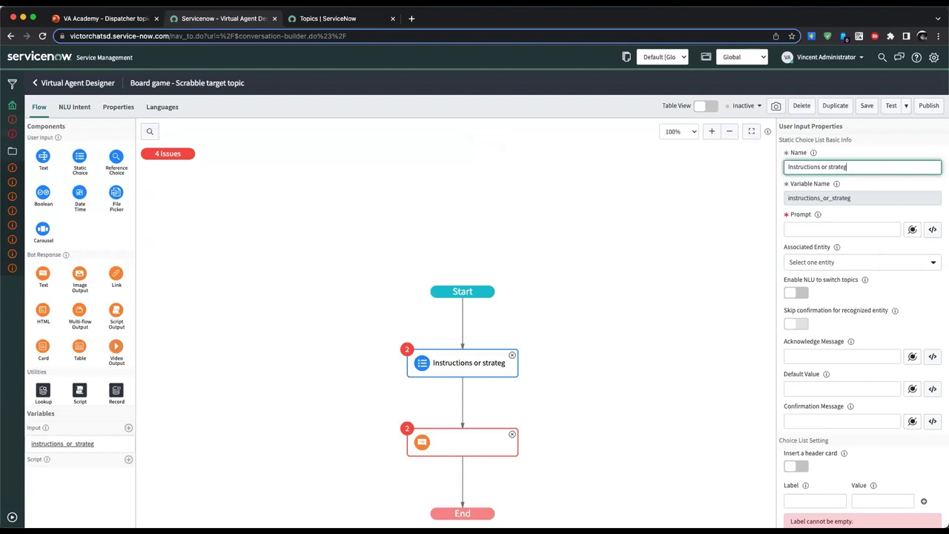
pyautogui.press('Tab')
pyautogui.press('Tab')
pyautogui.press('Tab')
pyautogui.press('Tab')
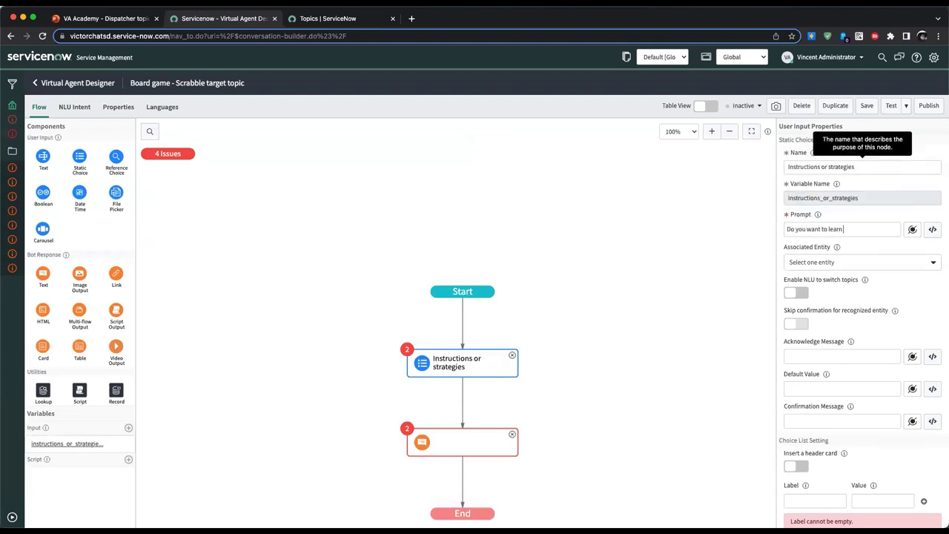
pyautogui.write('ructions or adv strategies?')
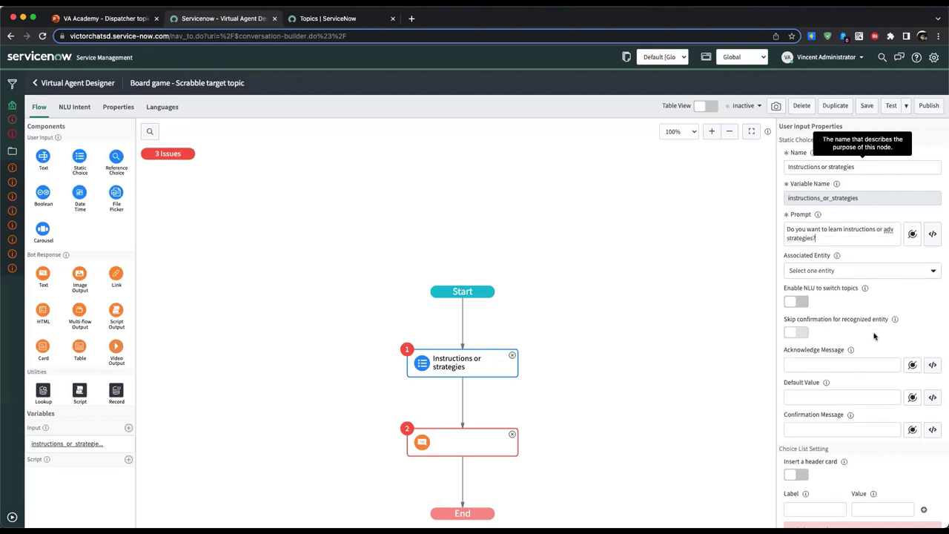
# - Give the choice the options Instructions (value instructions) and Adv Strategies
pyautogui.scroll(-5, 873, 336)
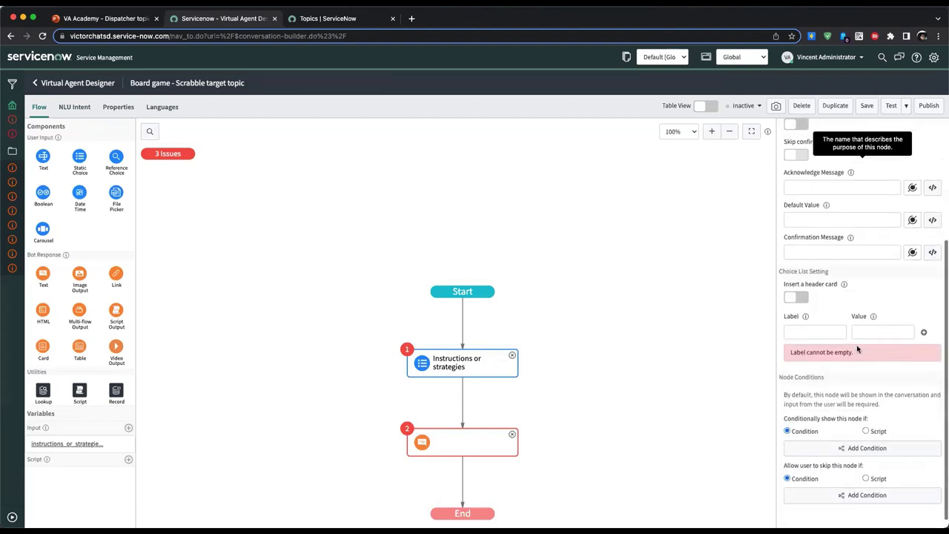
pyautogui.click(814, 321)
pyautogui.write('Instructions')
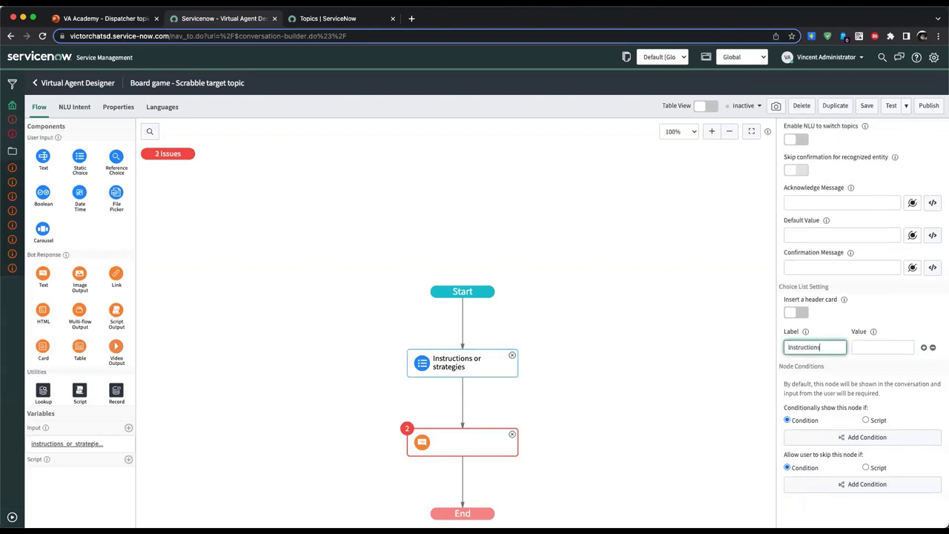
pyautogui.click(882, 347)
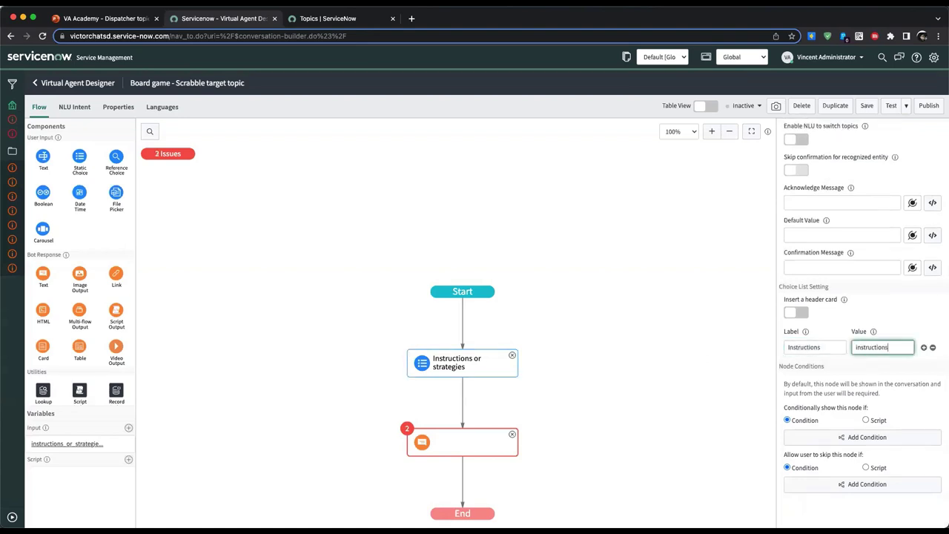
pyautogui.write('instructions')
pyautogui.click(924, 347)
pyautogui.click(814, 362)
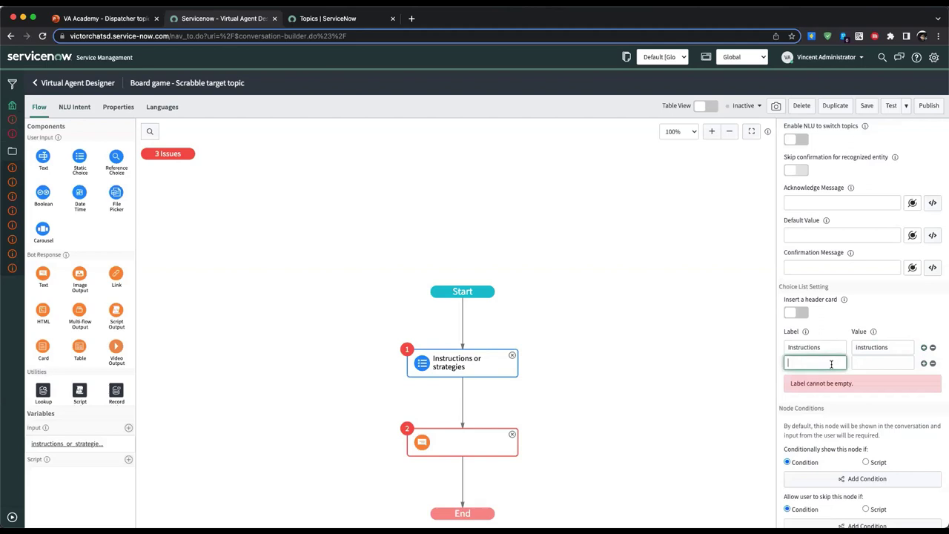
pyautogui.write('Adv S')
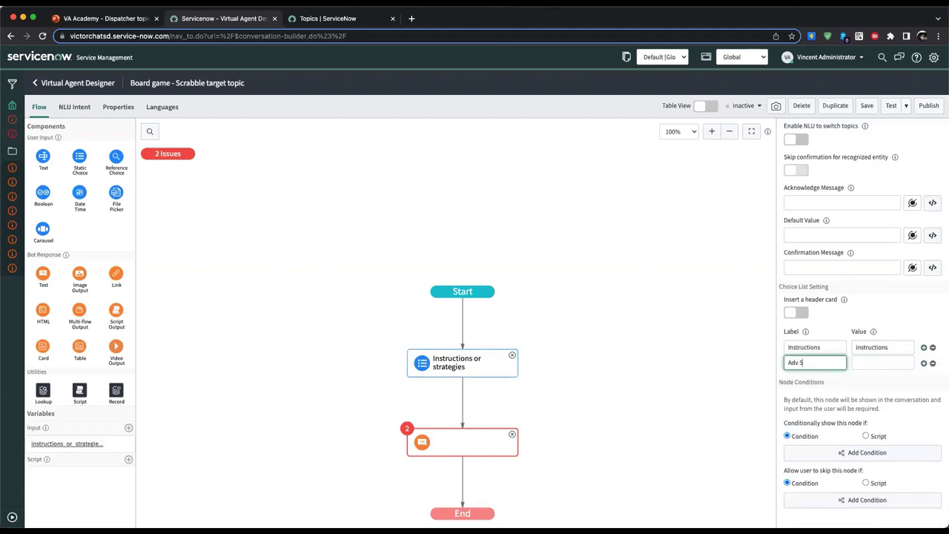
pyautogui.write('trategies')
pyautogui.click(883, 363)
pyautogui.write('a')
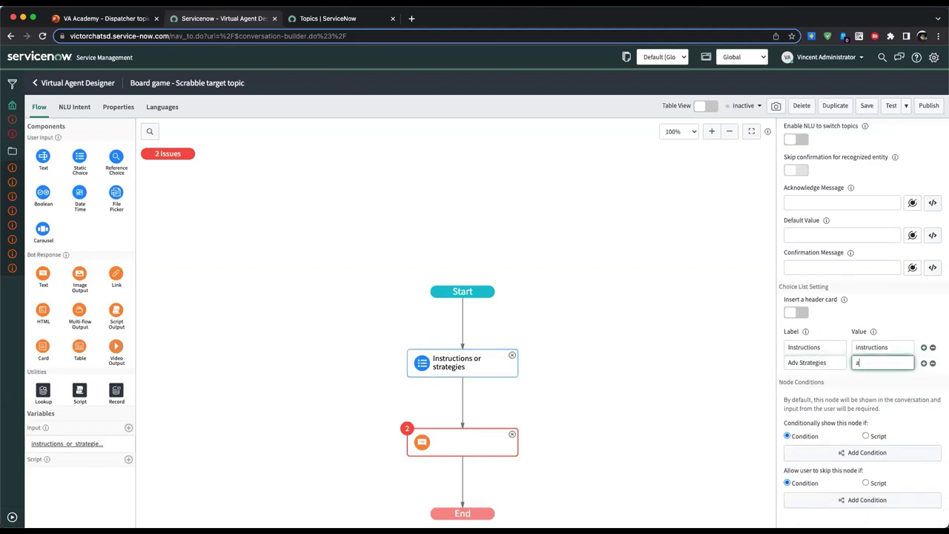
pyautogui.write('trategies')
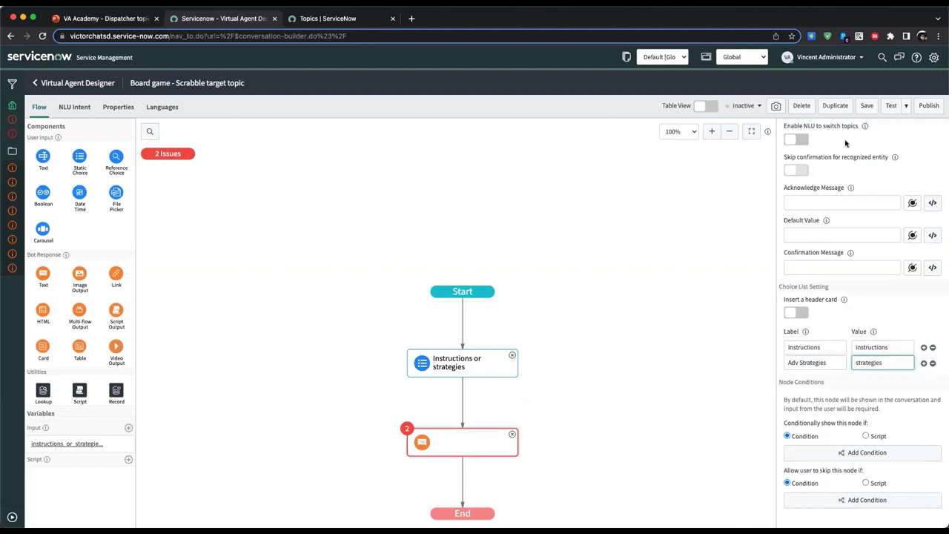
pyautogui.click(823, 167)
# - Name the text response 'Instructions' with the message 'Here are instructions', then save and publish the topic
pyautogui.write('In')
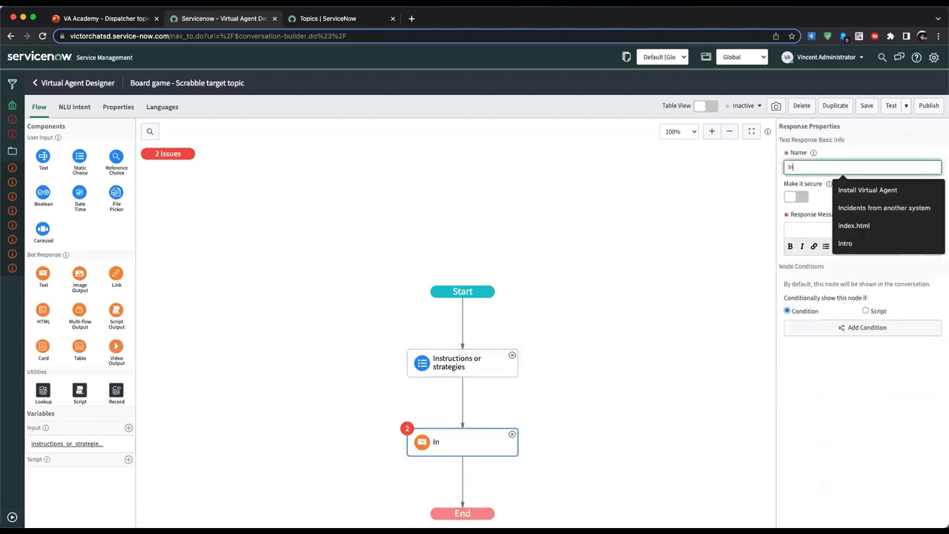
pyautogui.write('structions')
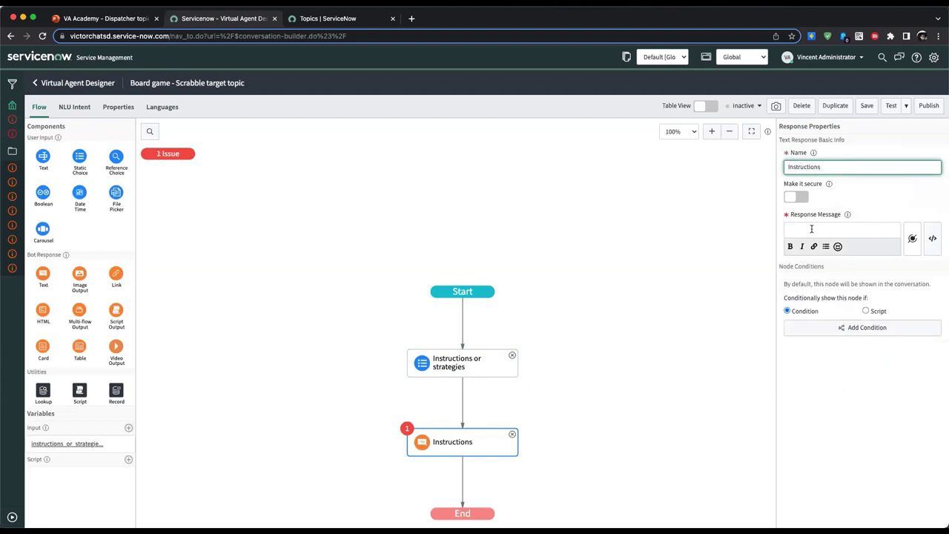
pyautogui.click(811, 229)
pyautogui.write('Here are instru')
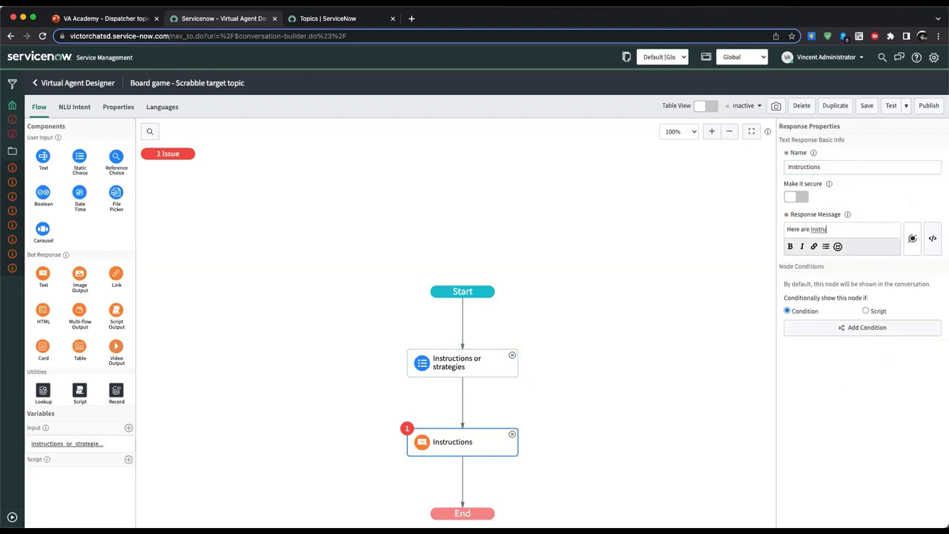
pyautogui.write('ctions')
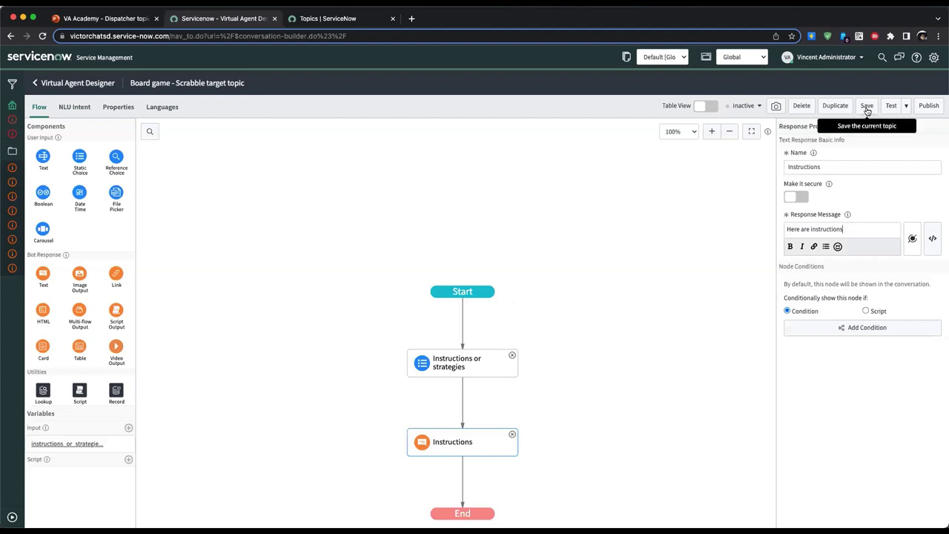
pyautogui.click(867, 109)
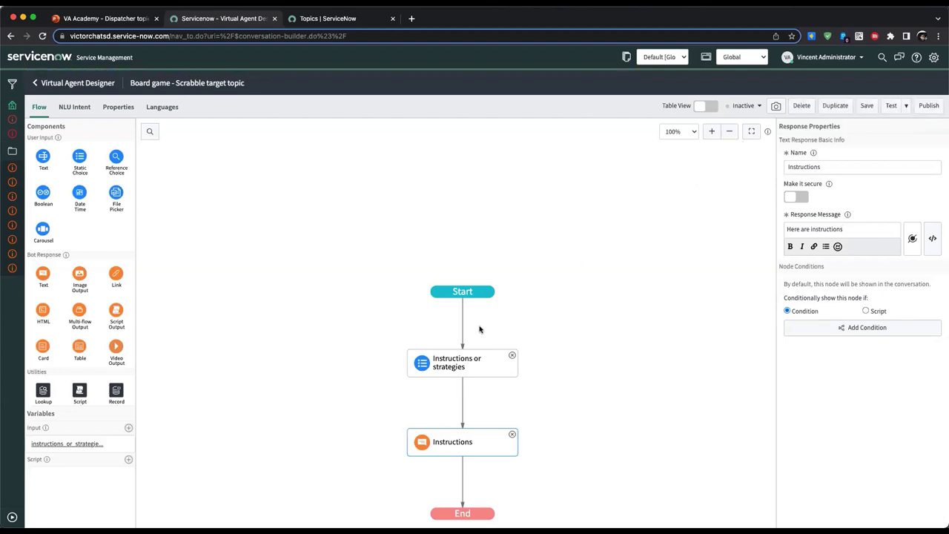
pyautogui.click(926, 106)
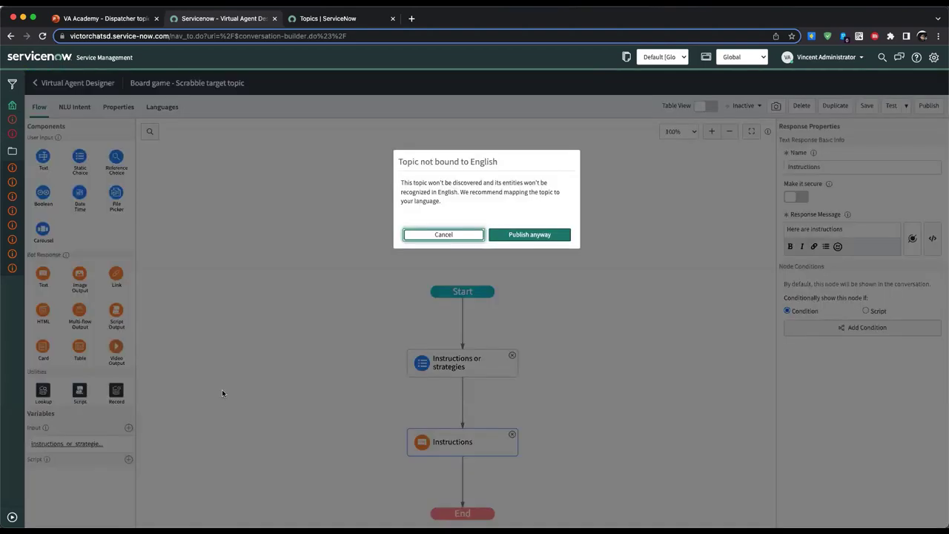
# - Publish despite the English warning, keeping the topic active but out of topic discovery and topic lists
pyautogui.click(549, 235)
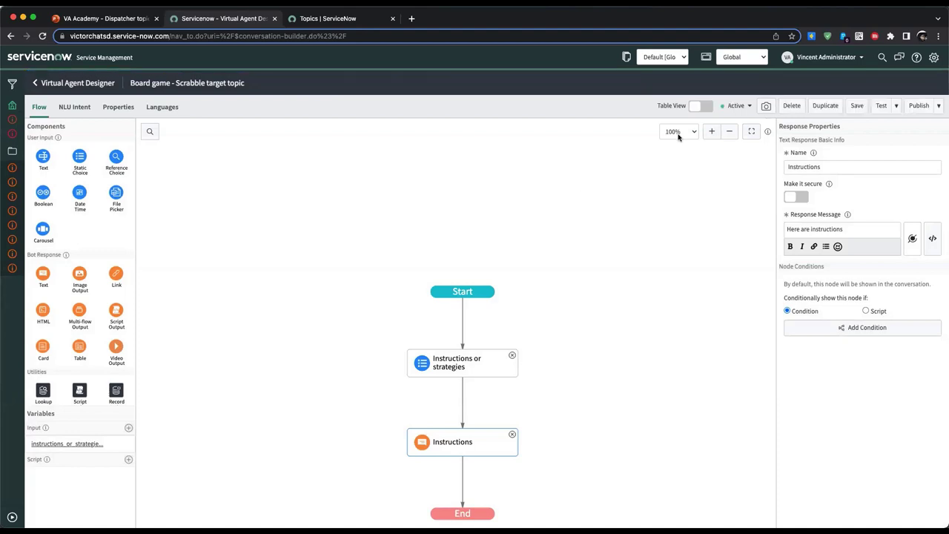
pyautogui.click(734, 105)
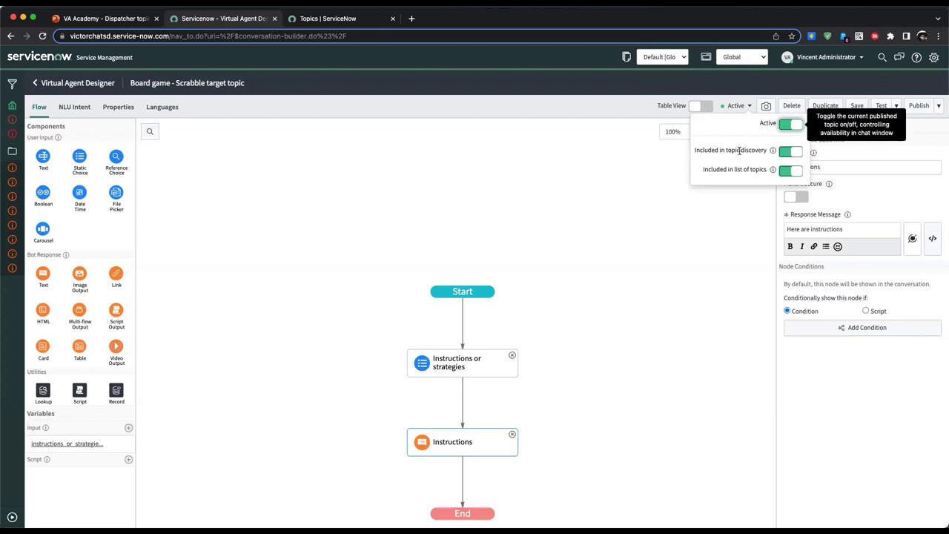
pyautogui.moveTo(772, 151)
pyautogui.click(790, 152)
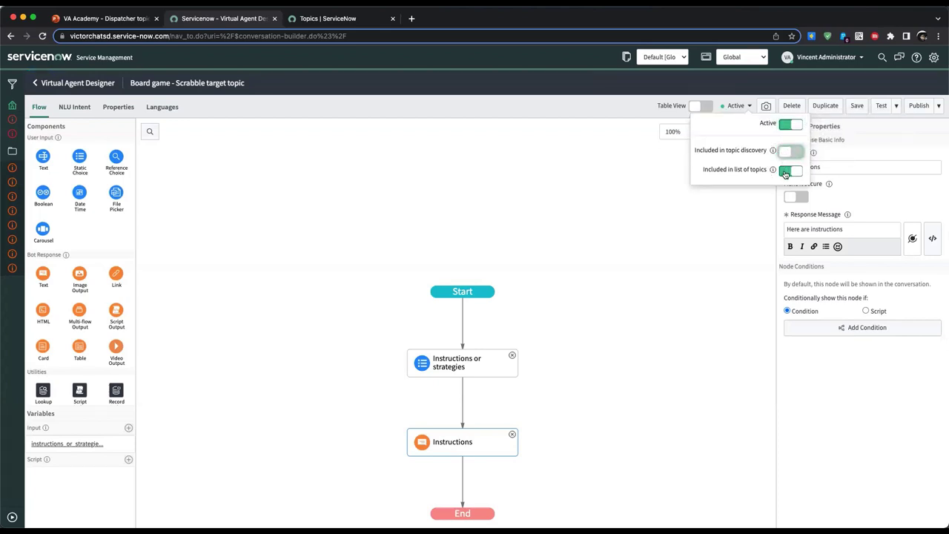
pyautogui.click(785, 171)
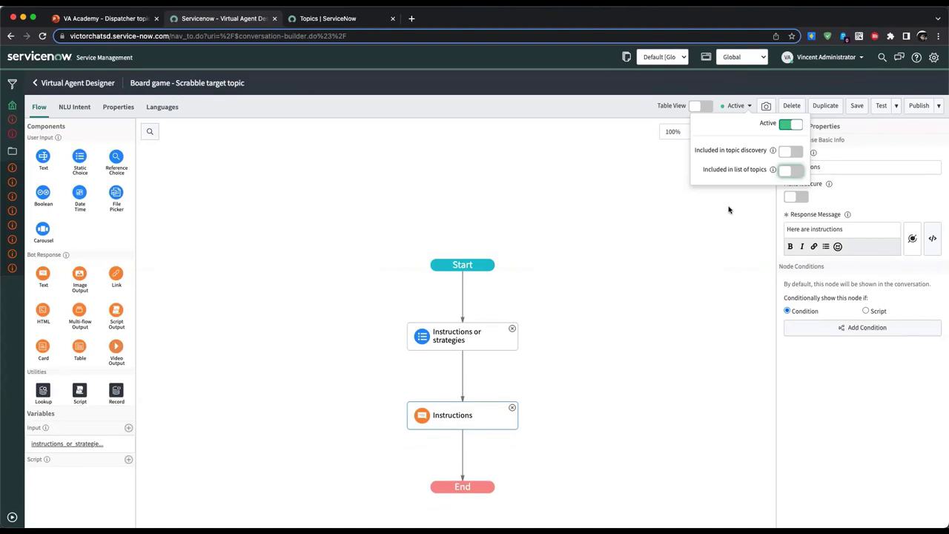
pyautogui.click(728, 210)
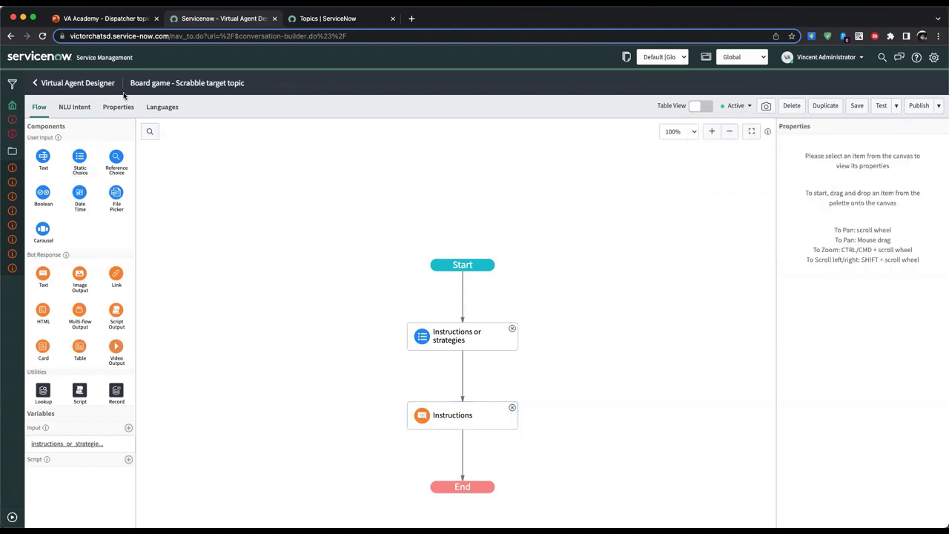
# - Find 'board', open Learn to play board game, and edit the Dispatch to Scrabble topic's action expression
pyautogui.click(35, 84)
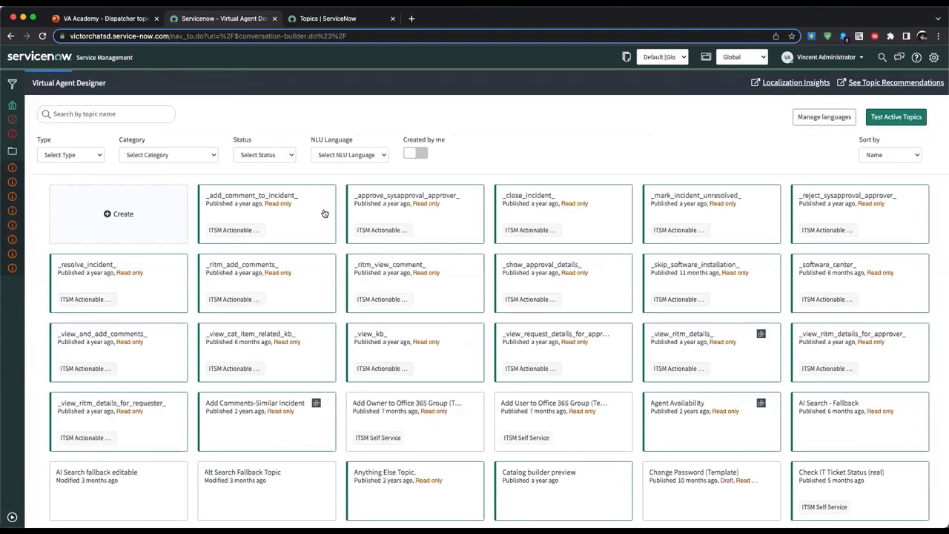
pyautogui.click(120, 114)
pyautogui.write('board')
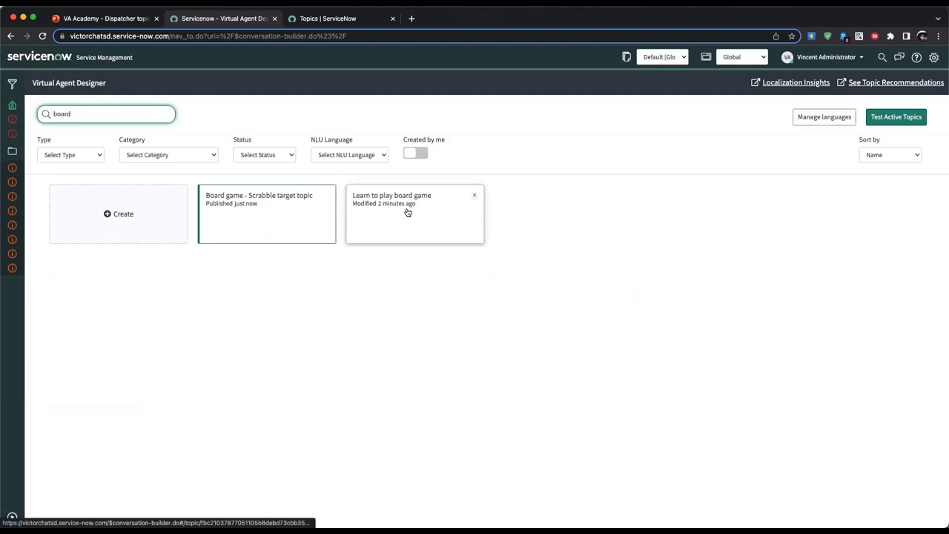
pyautogui.click(407, 212)
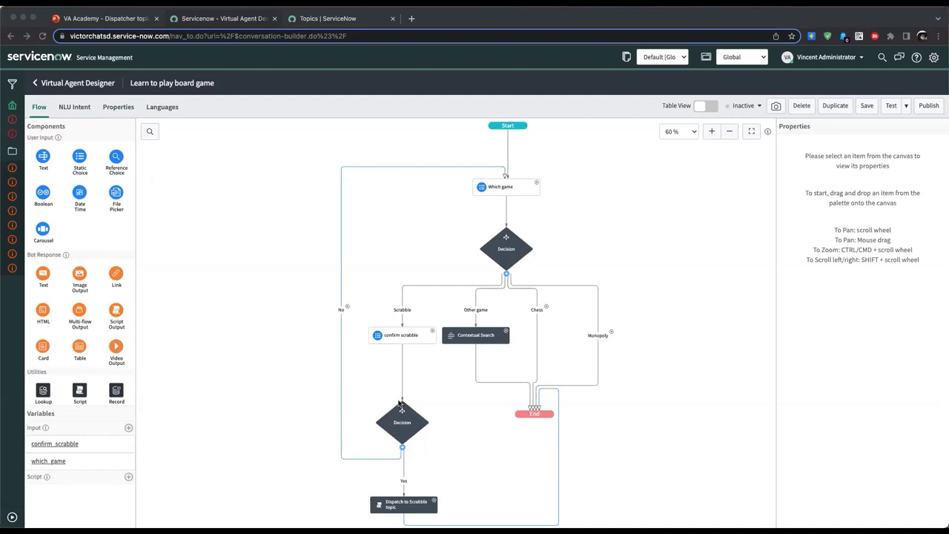
pyautogui.scroll(-2, 401, 407)
pyautogui.click(382, 452)
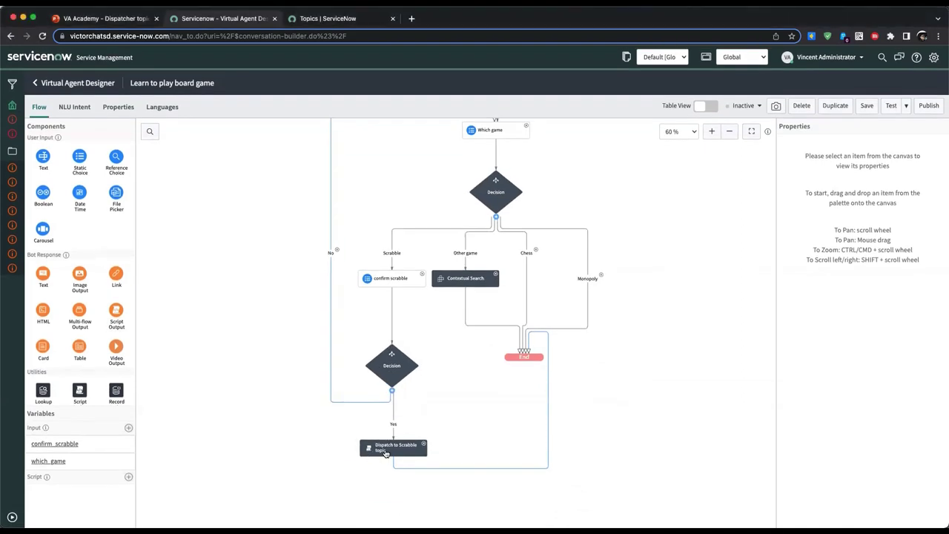
pyautogui.click(840, 199)
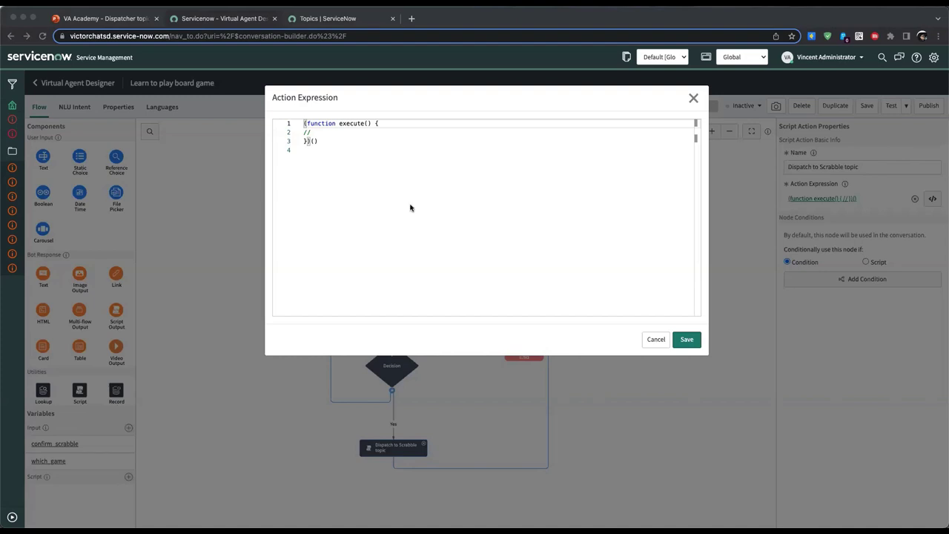
# - Replace the line-2 placeholder comment with vaSystem.switchTopicById(''); and go to the Topics list
pyautogui.click(315, 132)
pyautogui.press('BackSpace')
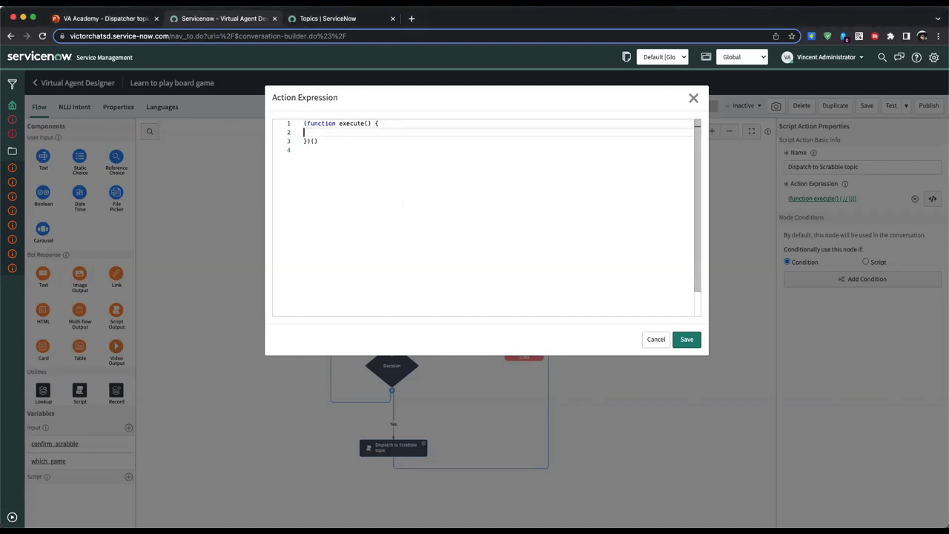
pyautogui.write('vaSystem')
pyautogui.write('.switchTopicById(')
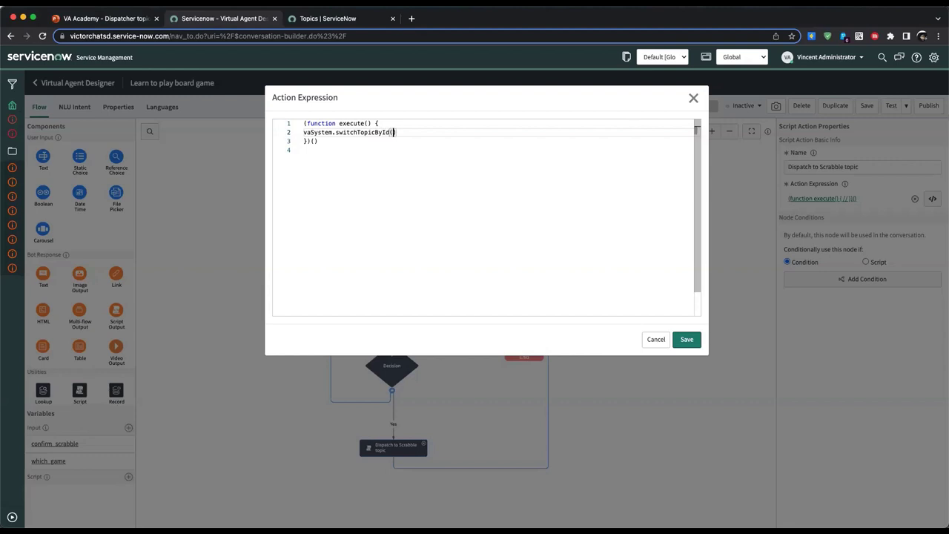
pyautogui.write("'');")
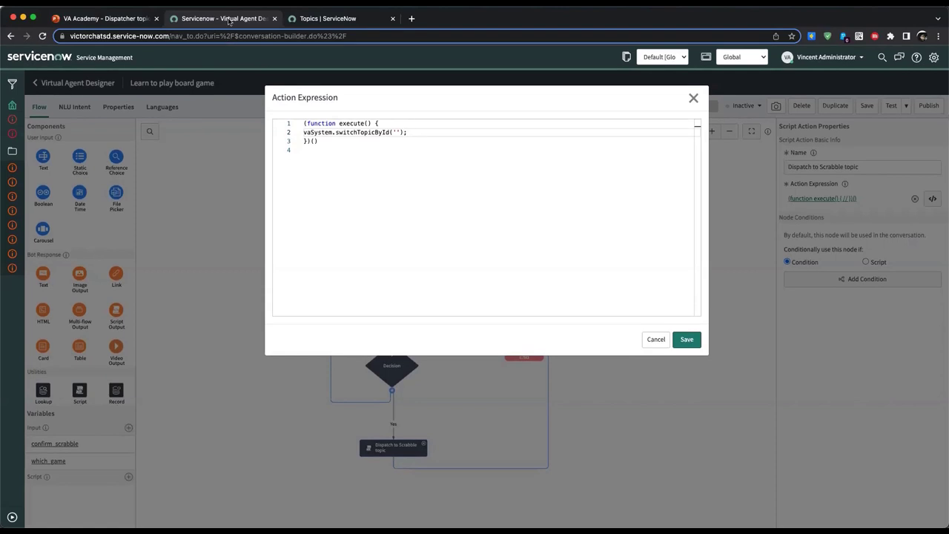
pyautogui.hotkey('ctrl', 'Tab')
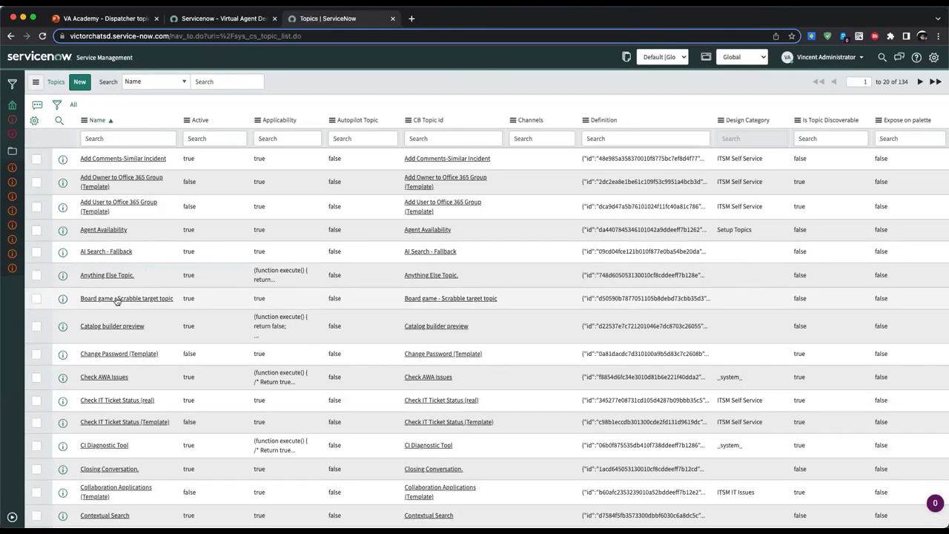
# - Paste the Board game - Scrabble target topic's sys_id into switchTopicById and save the action expression
pyautogui.rightClick(120, 301)
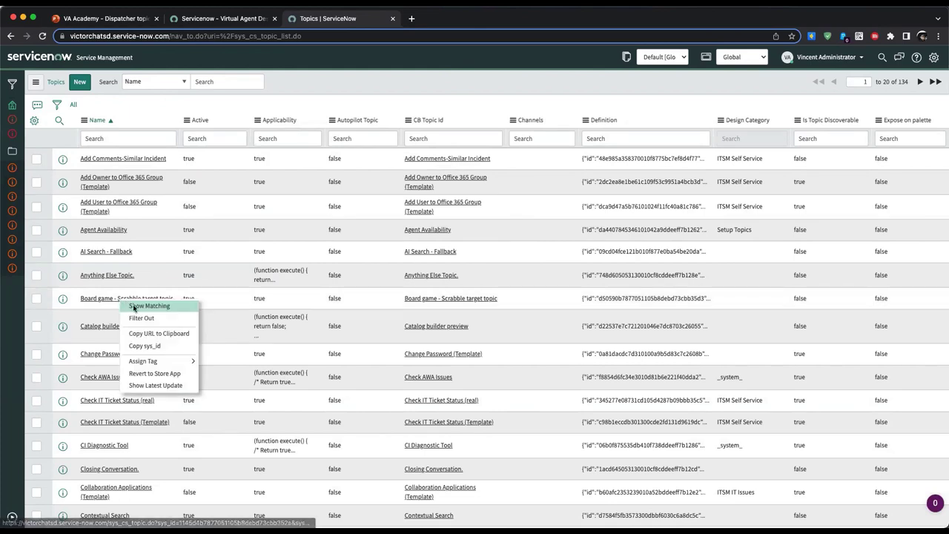
pyautogui.click(146, 346)
pyautogui.click(223, 18)
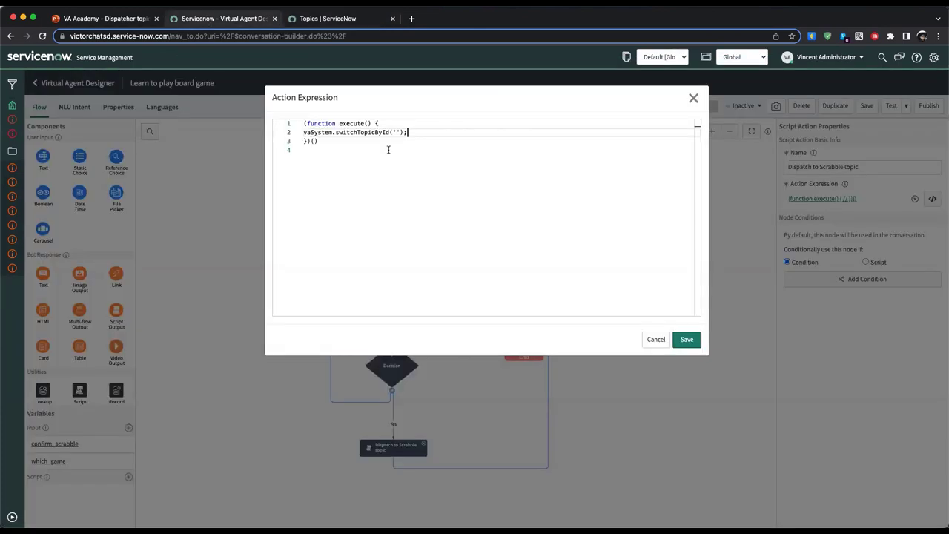
pyautogui.press('super+v')
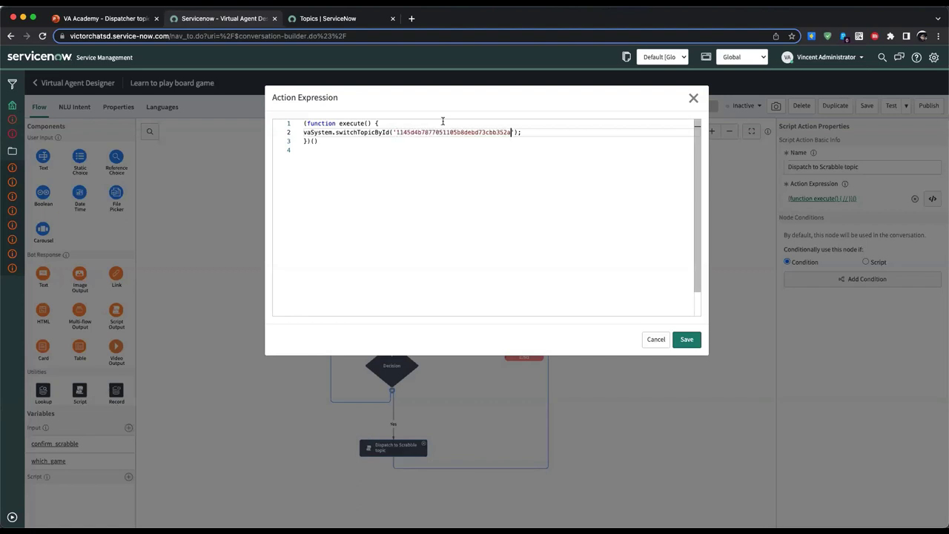
pyautogui.click(686, 339)
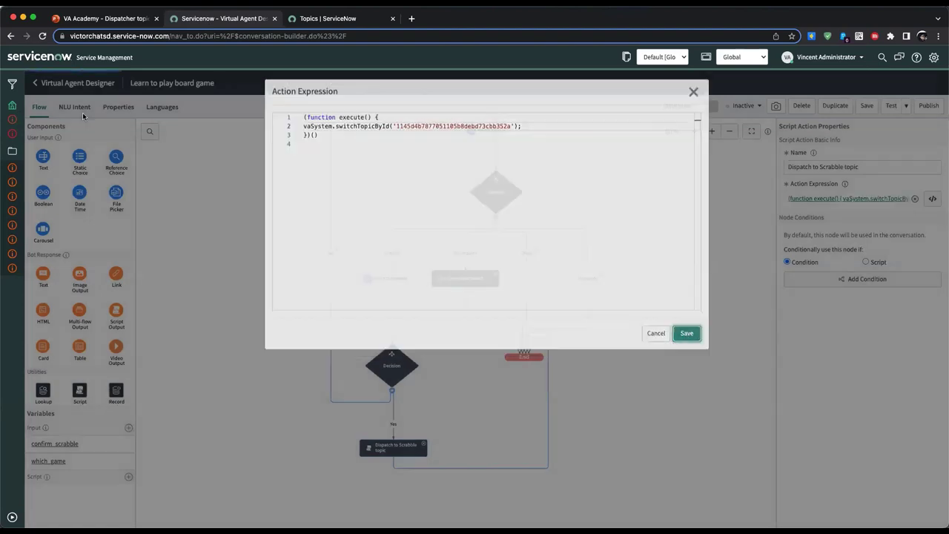
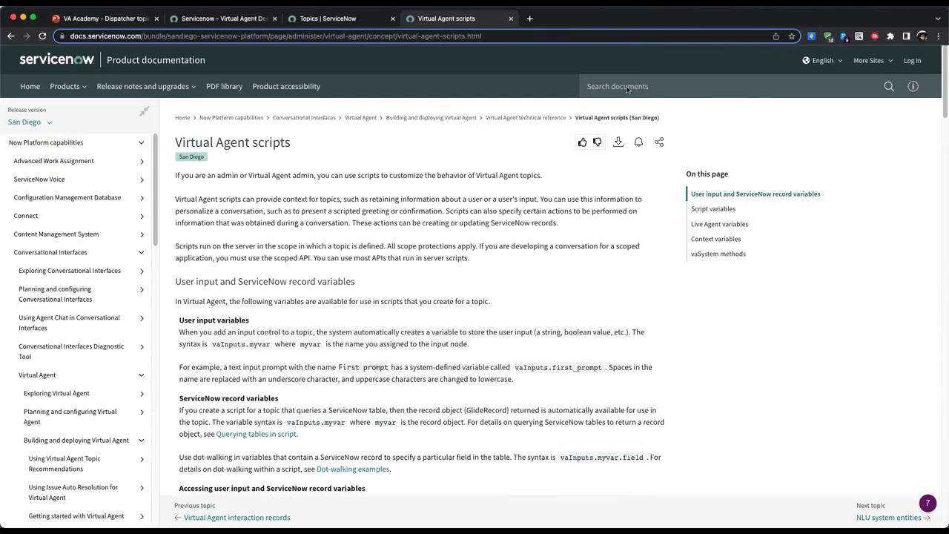
# - Scroll the Virtual Agent scripts docs to the vaSystem switchTopicByName and switchTopicById descriptions
pyautogui.scroll(-15, 255, 213)
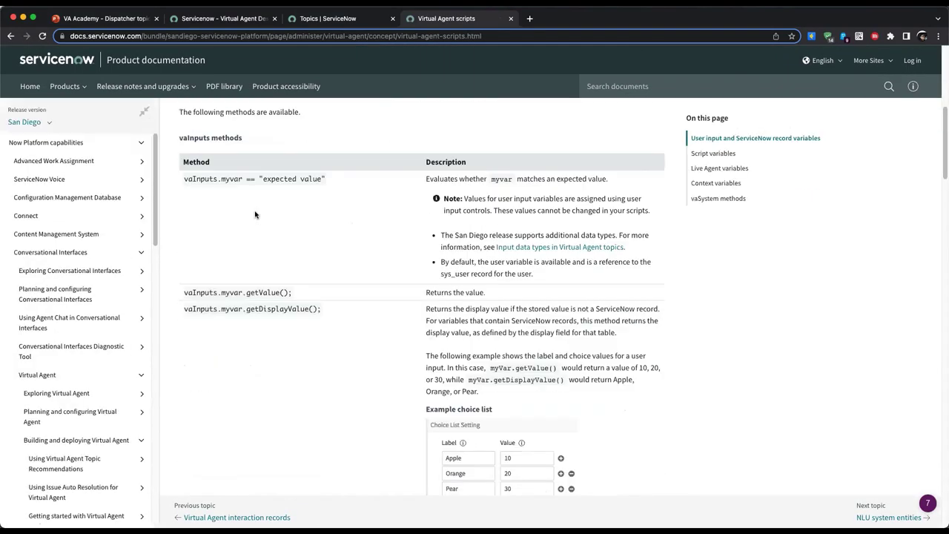
pyautogui.scroll(-20, 266, 198)
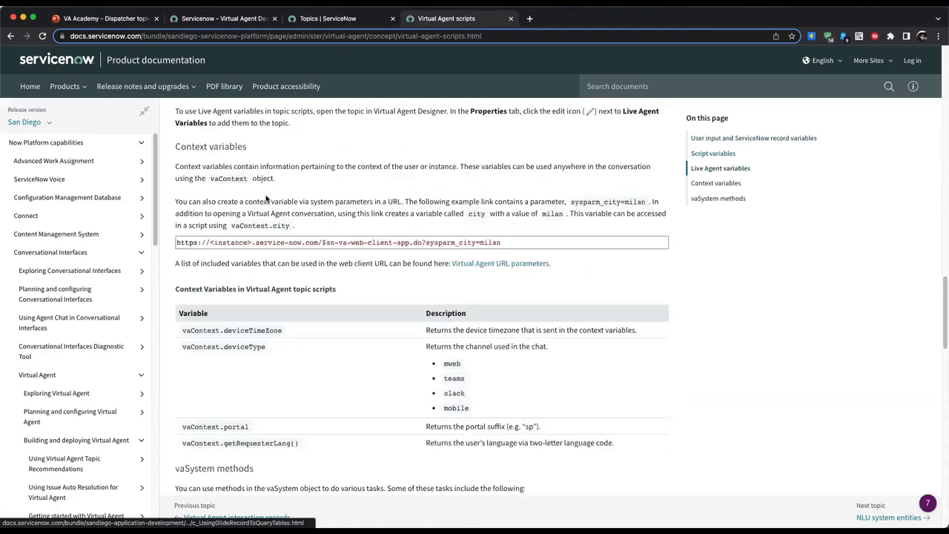
pyautogui.scroll(3, 267, 198)
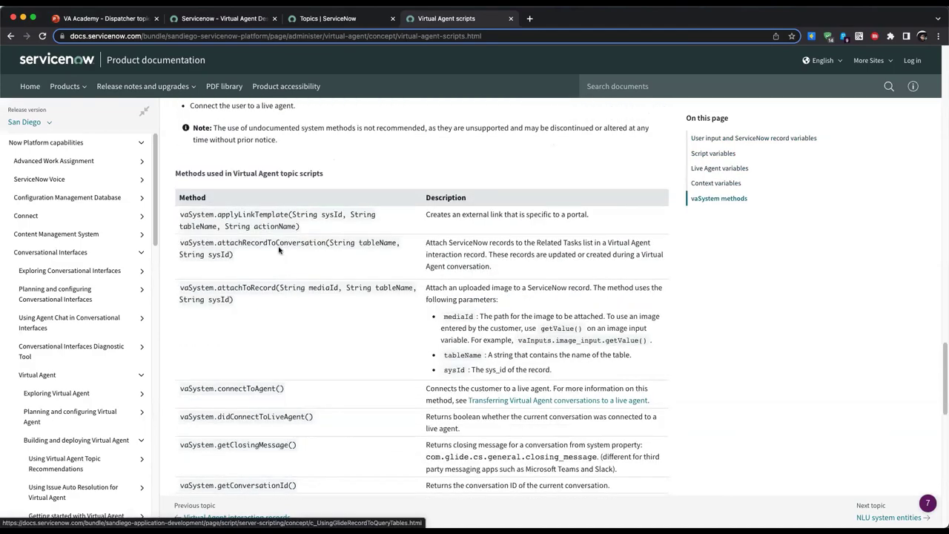
pyautogui.scroll(-12, 279, 251)
pyautogui.scroll(-3, 278, 251)
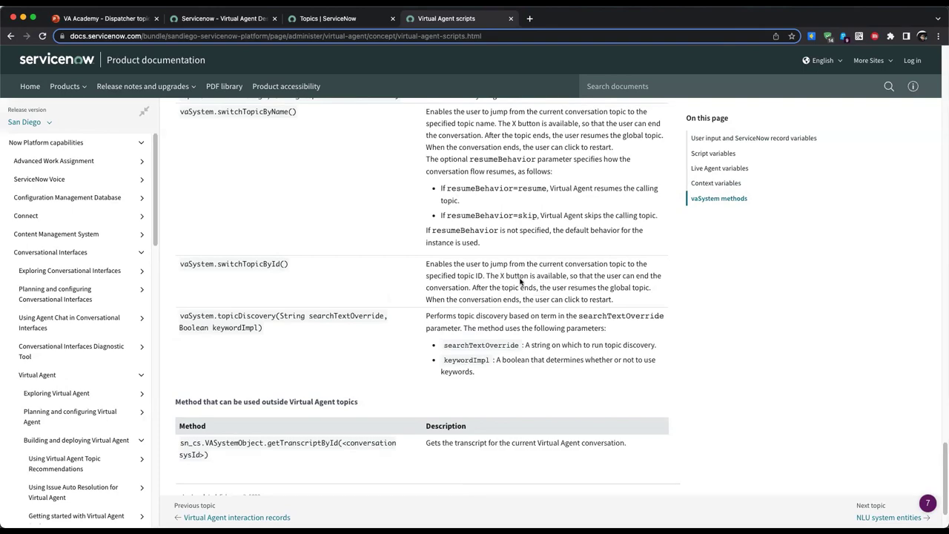
# - Return to the board game flow and confirm the Dispatch to Scrabble switchTopicById script
pyautogui.click(333, 20)
pyautogui.click(222, 18)
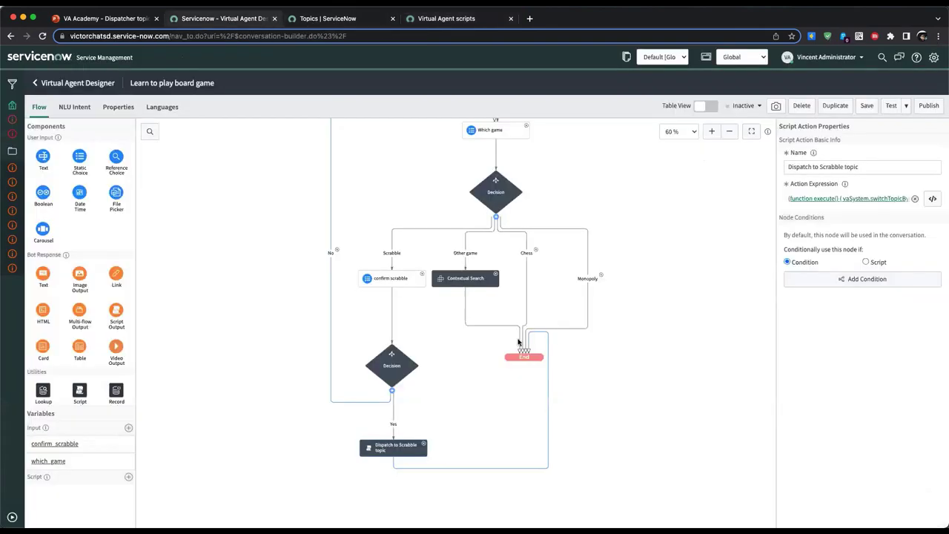
pyautogui.click(815, 199)
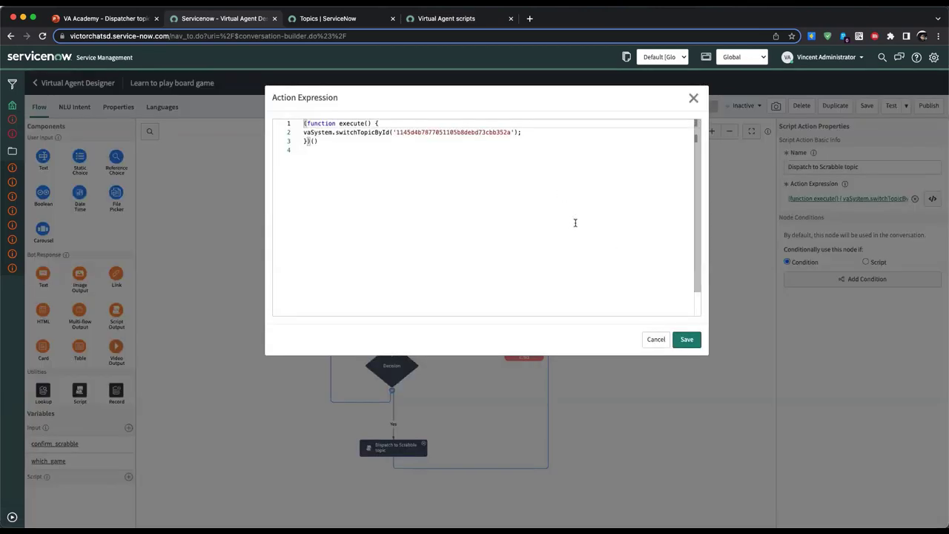
pyautogui.click(683, 339)
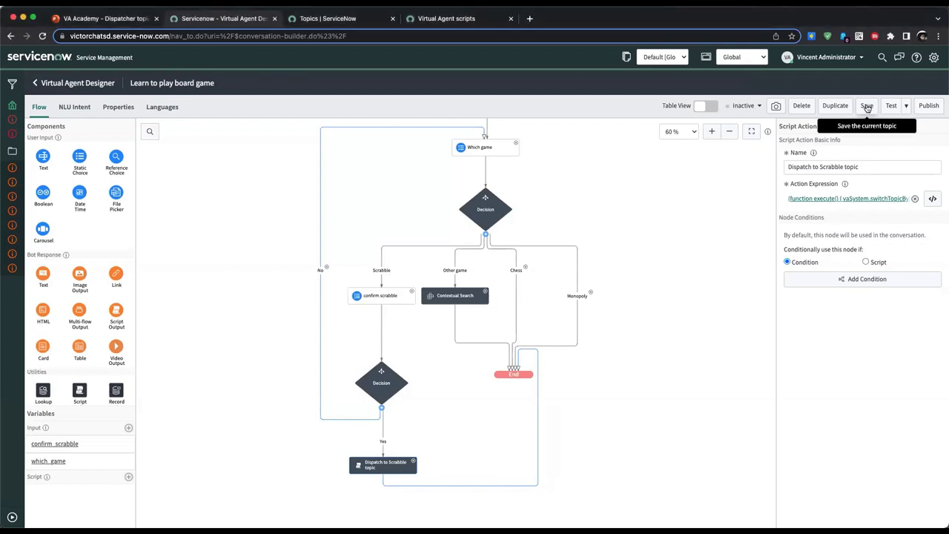
# - Save and publish the Learn to play board game topic so it becomes Active
pyautogui.click(869, 106)
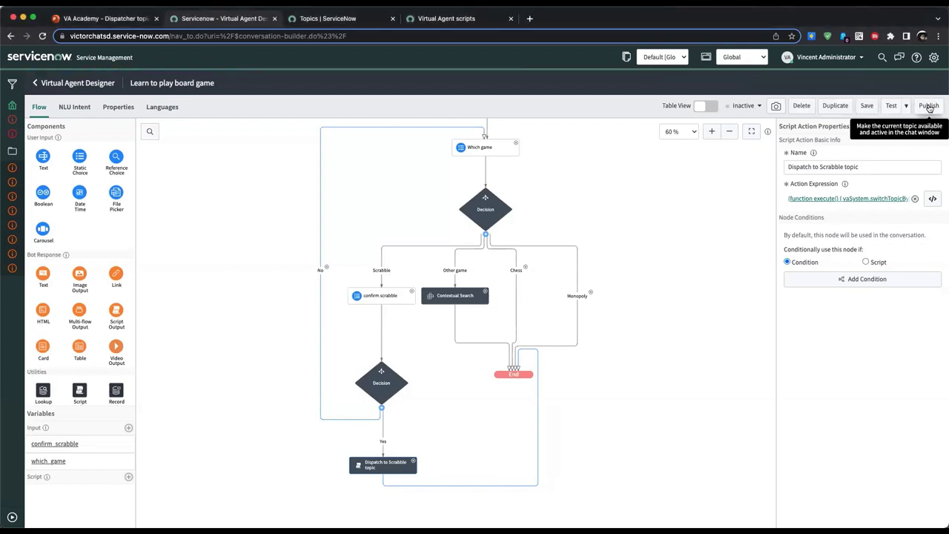
pyautogui.click(929, 106)
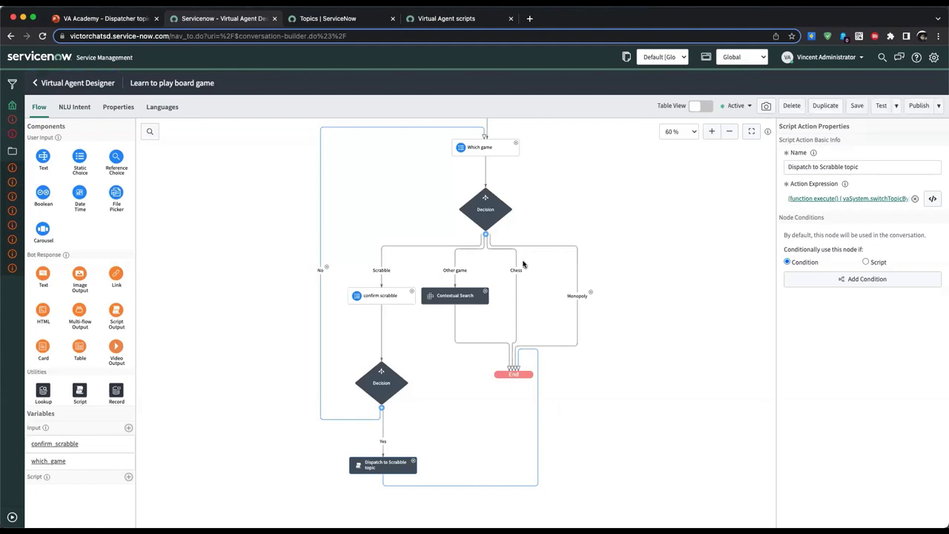
pyautogui.scroll(2, 525, 265)
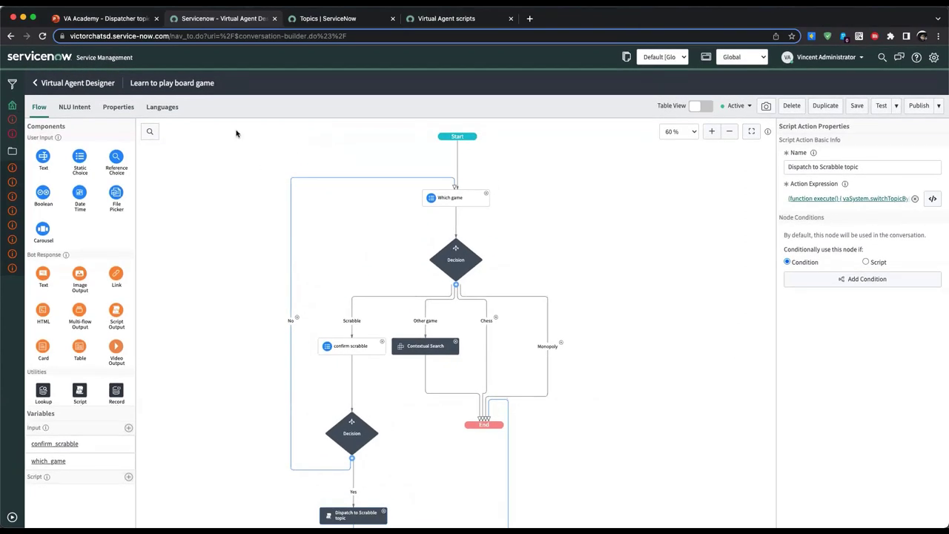
pyautogui.click(881, 106)
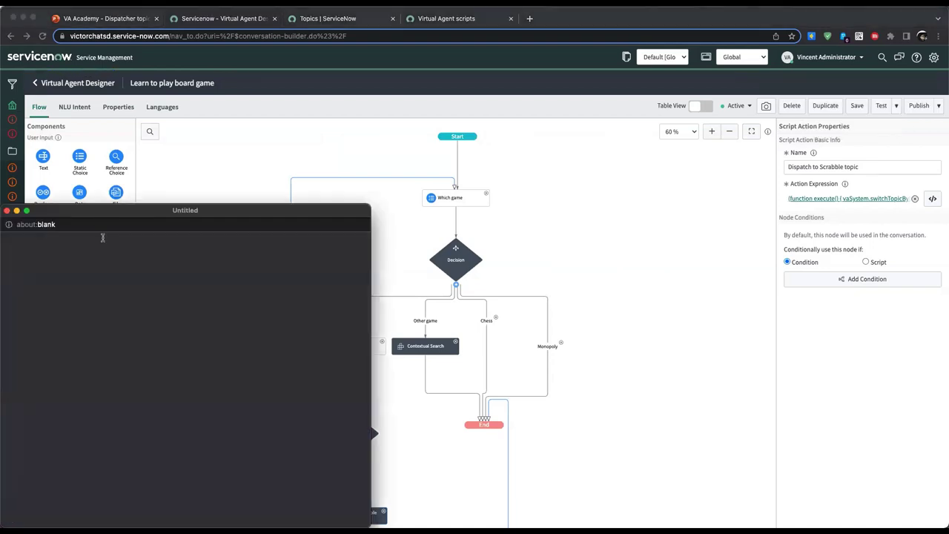
pyautogui.moveTo(119, 218); pyautogui.dragTo(696, 148)
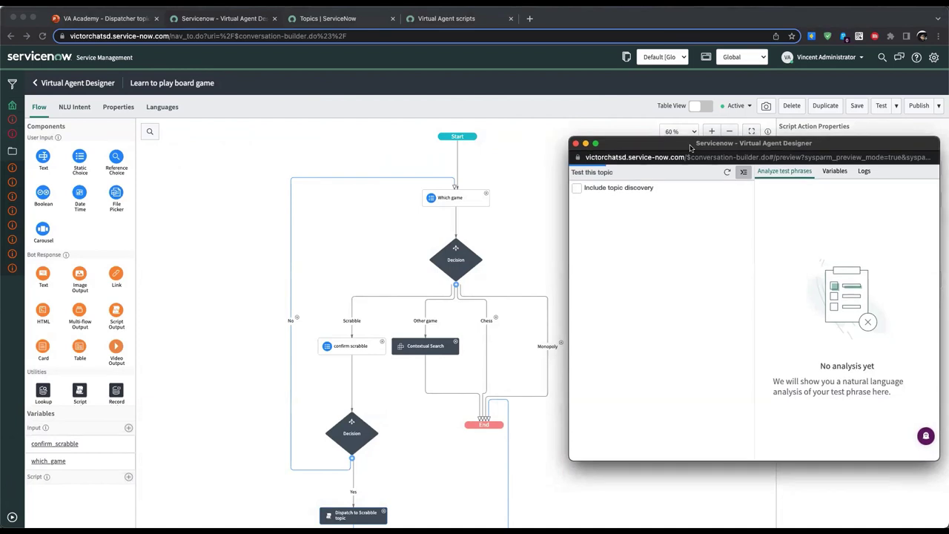
pyautogui.click(577, 189)
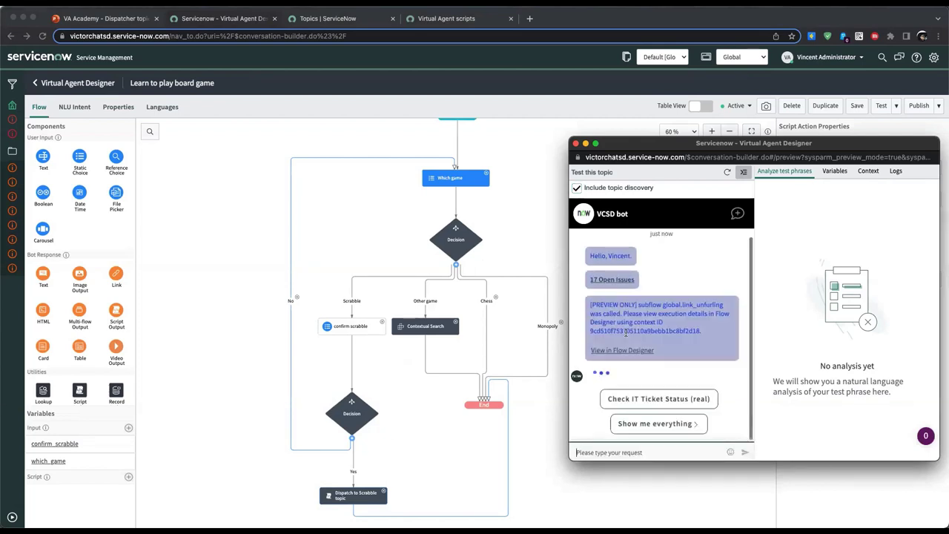
pyautogui.click(647, 429)
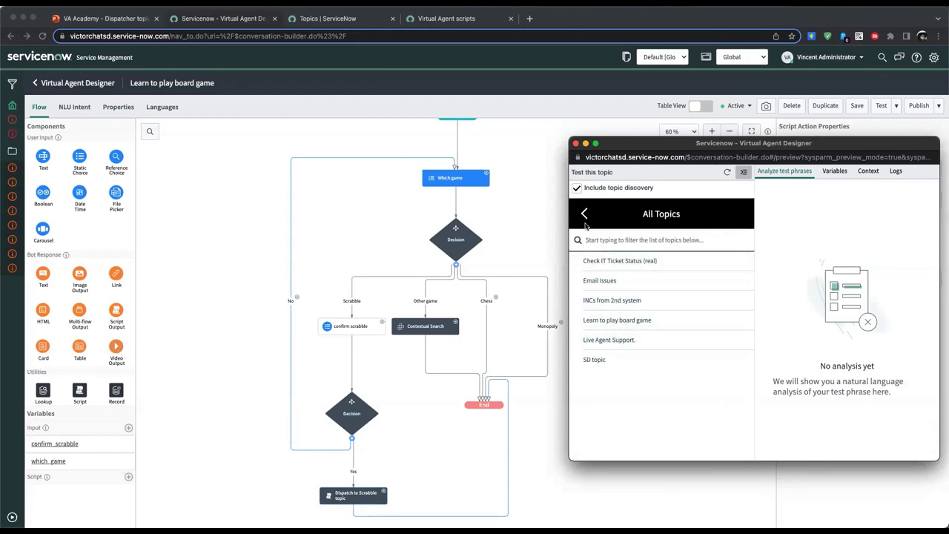
pyautogui.click(620, 324)
pyautogui.click(610, 451)
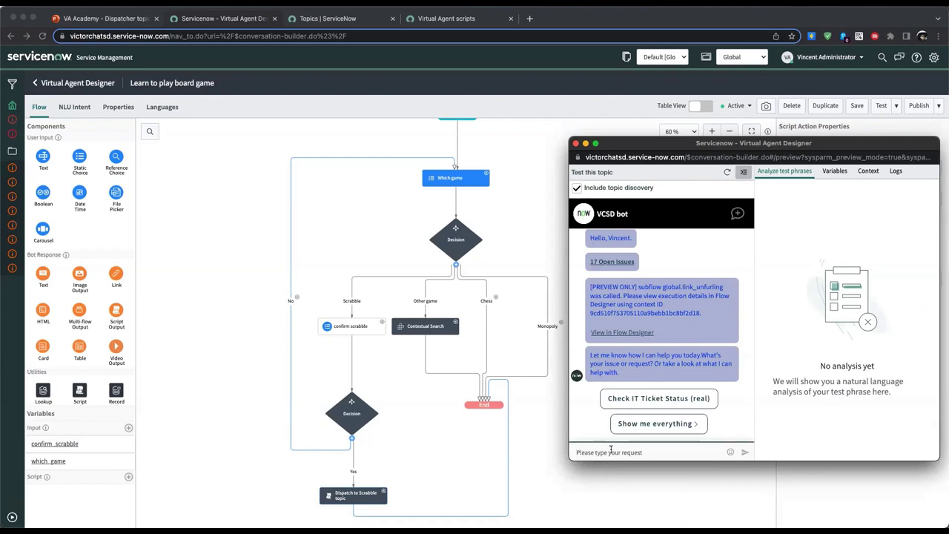
pyautogui.write('learn to play Scrabble')
pyautogui.press('Return')
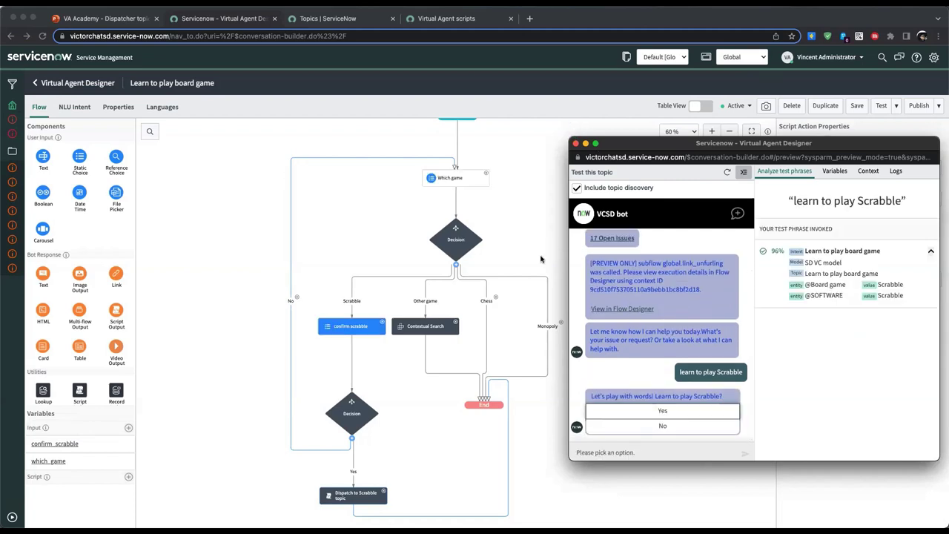
pyautogui.scroll(1, 449, 194)
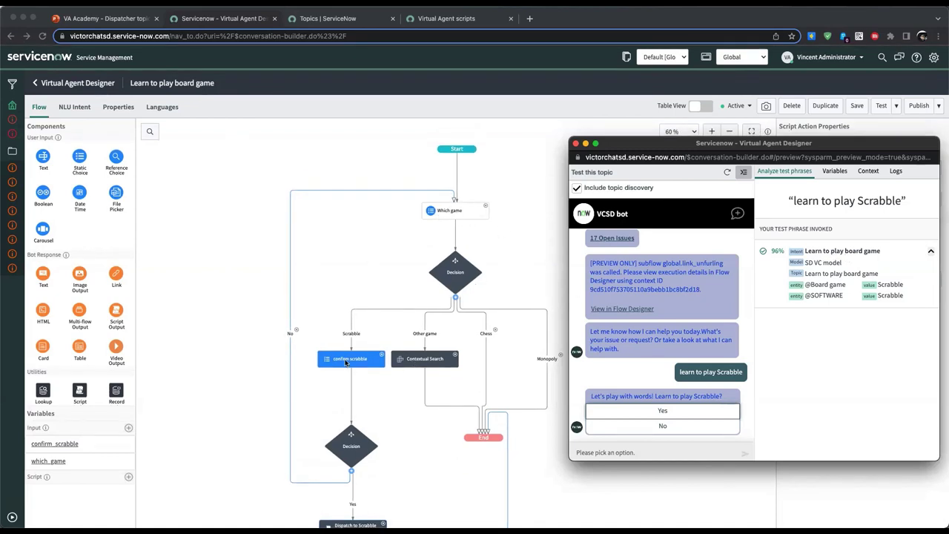
pyautogui.scroll(-1, 346, 362)
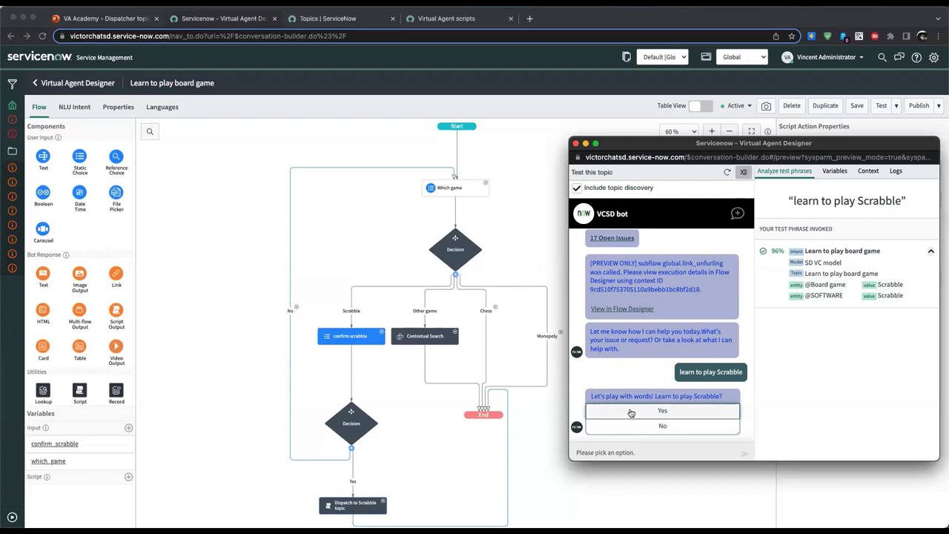
pyautogui.click(672, 411)
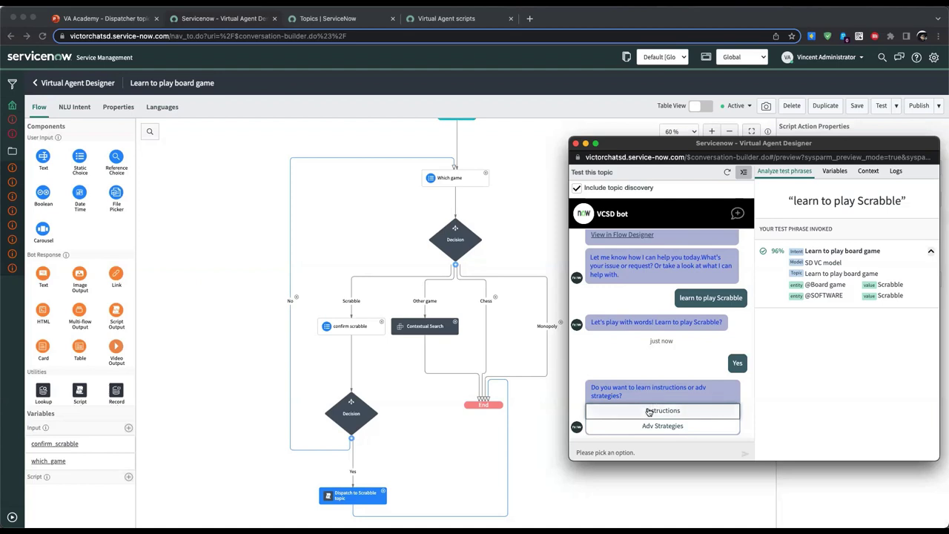
pyautogui.click(649, 412)
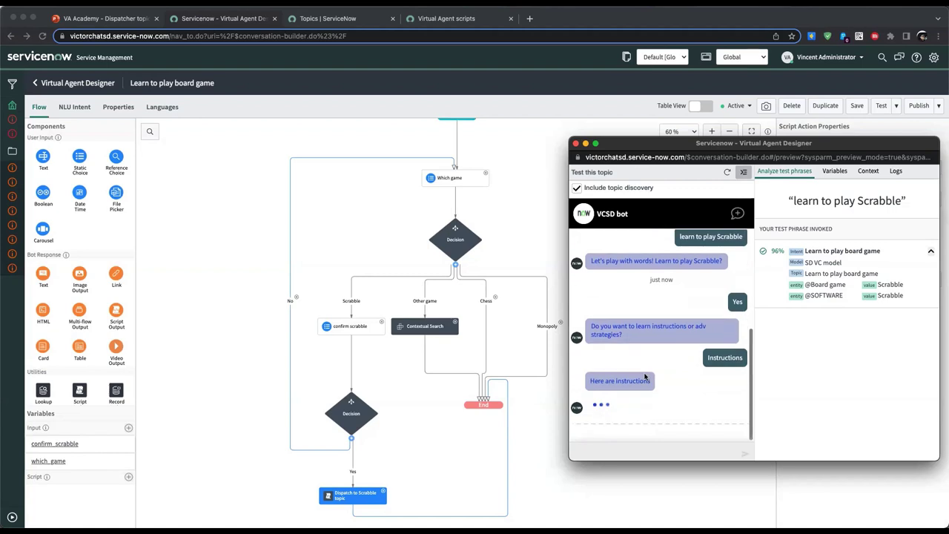
pyautogui.click(575, 144)
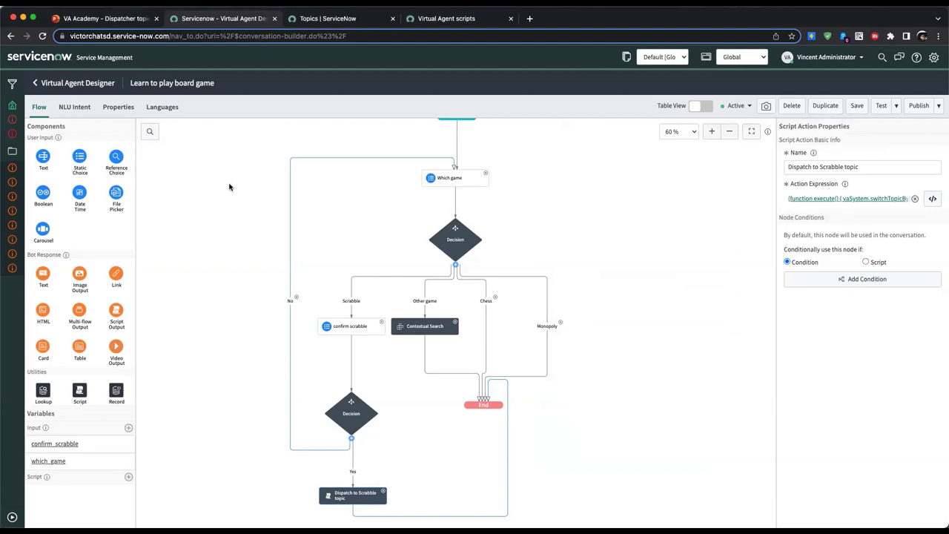
# - Search topics for 'scrab' and open the Board game - Scrabble target topic
pyautogui.click(33, 83)
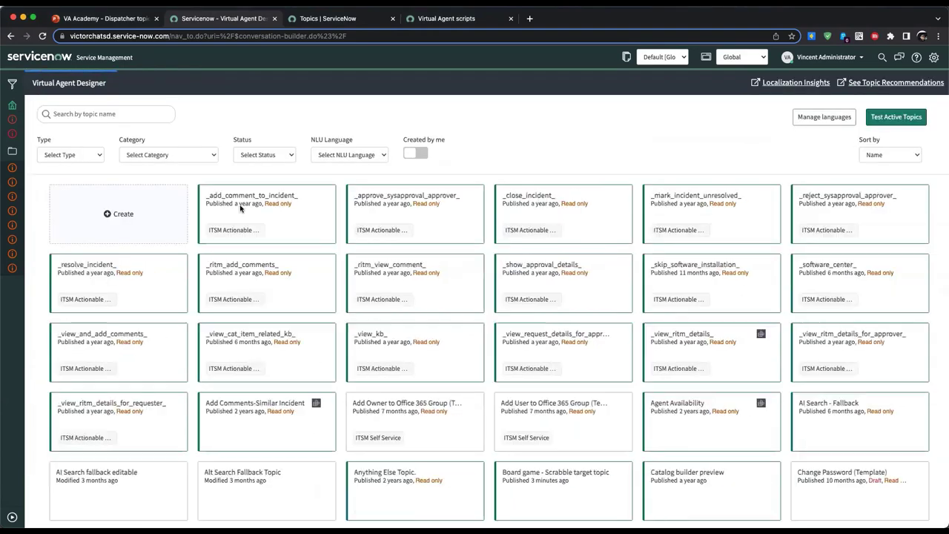
pyautogui.click(81, 112)
pyautogui.write('scrab')
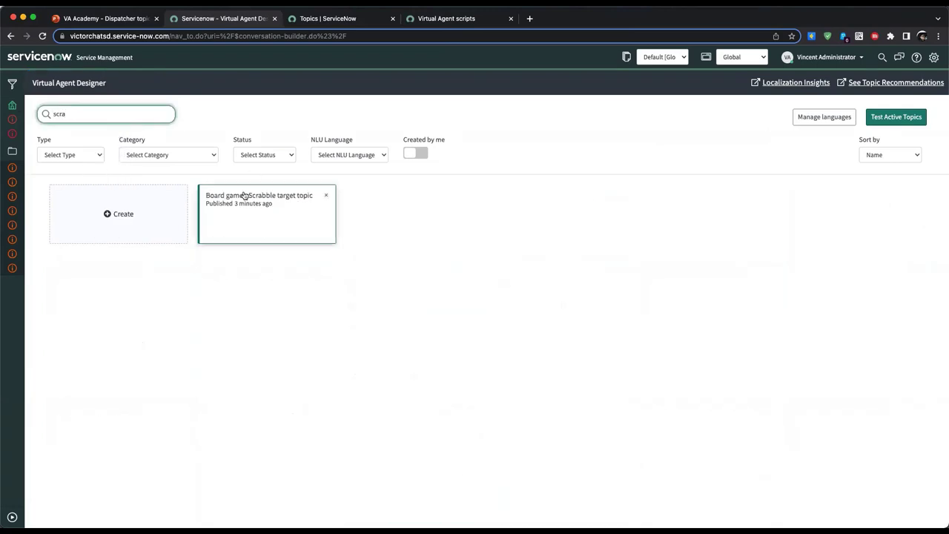
pyautogui.click(244, 195)
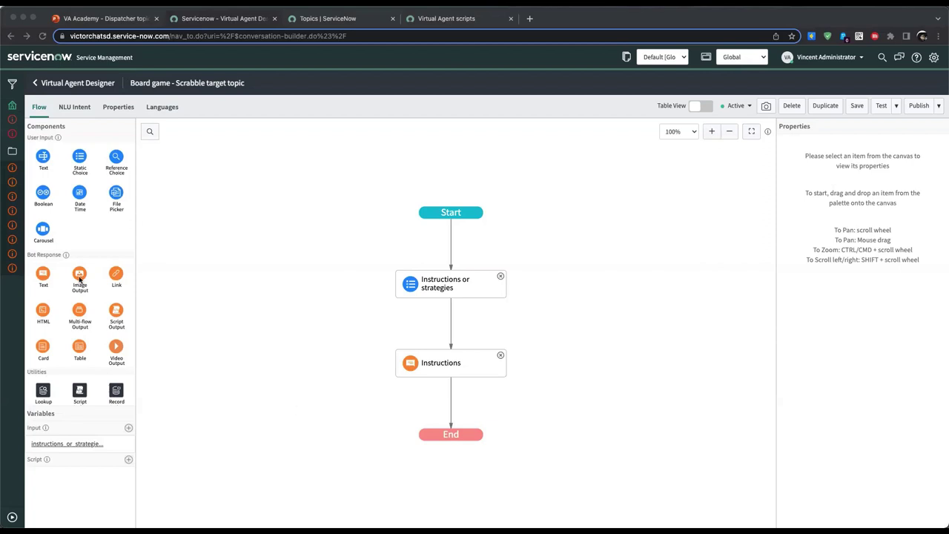
# - Add a 'Return to dispatch' script step after Instructions, with a static choice above it
pyautogui.scroll(-1, 67, 378)
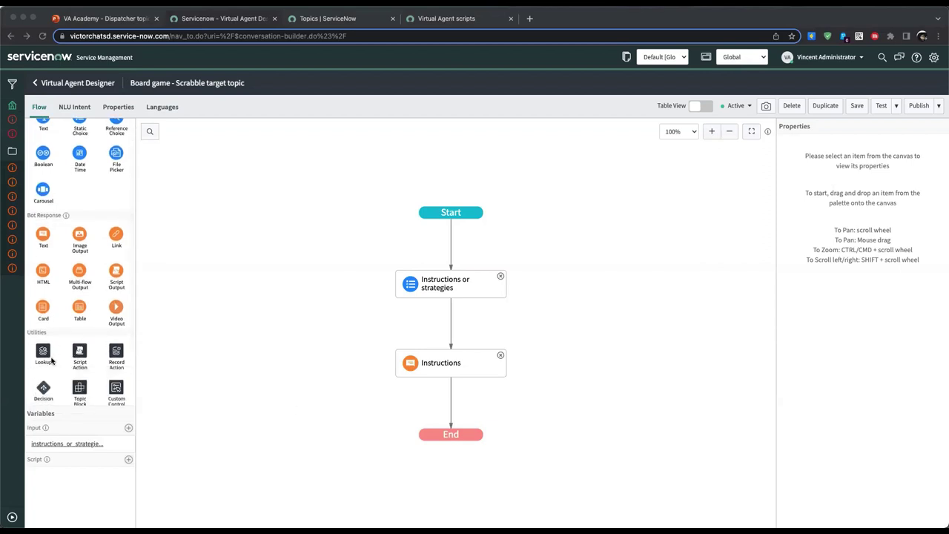
pyautogui.moveTo(74, 359); pyautogui.dragTo(464, 377)
pyautogui.click(862, 167)
pyautogui.write('Re')
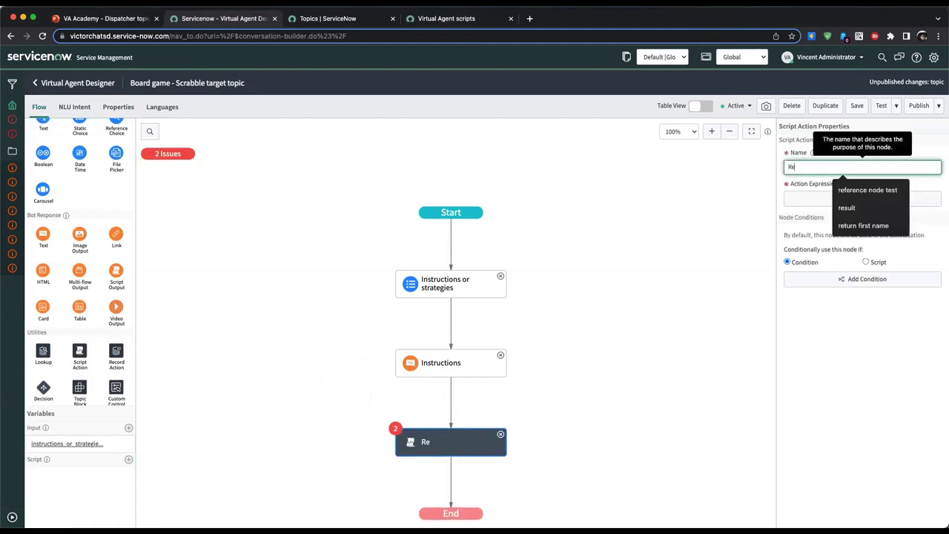
pyautogui.write('turn to')
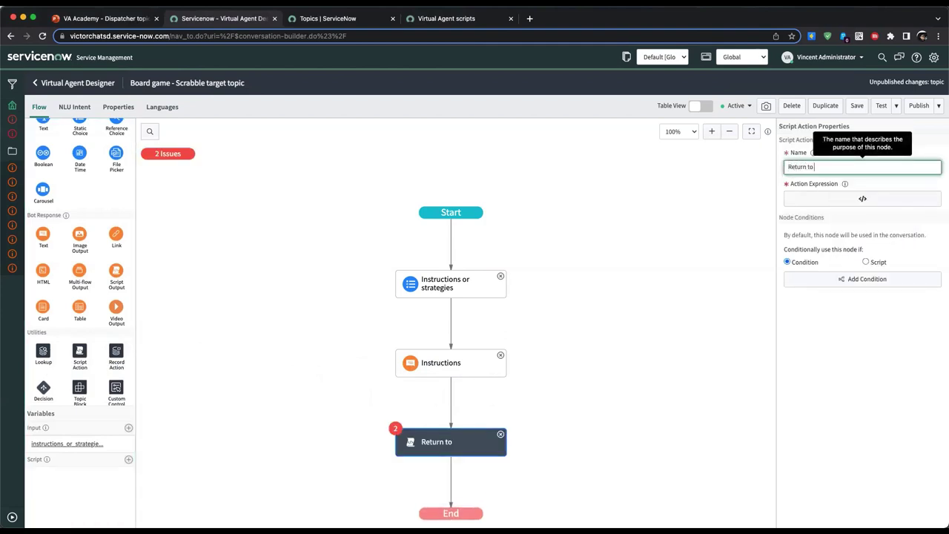
pyautogui.write(' dispatch')
pyautogui.scroll(1, 75, 191)
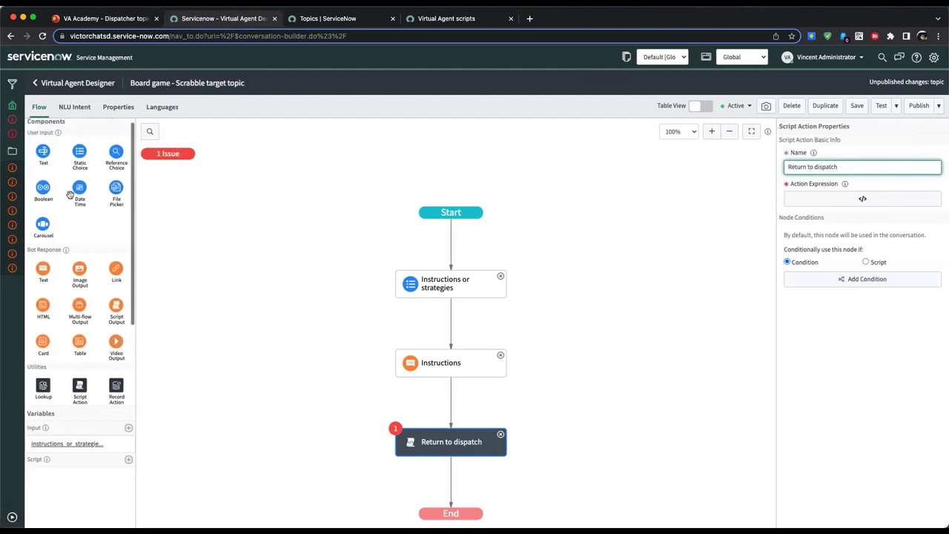
pyautogui.moveTo(93, 165); pyautogui.dragTo(466, 398)
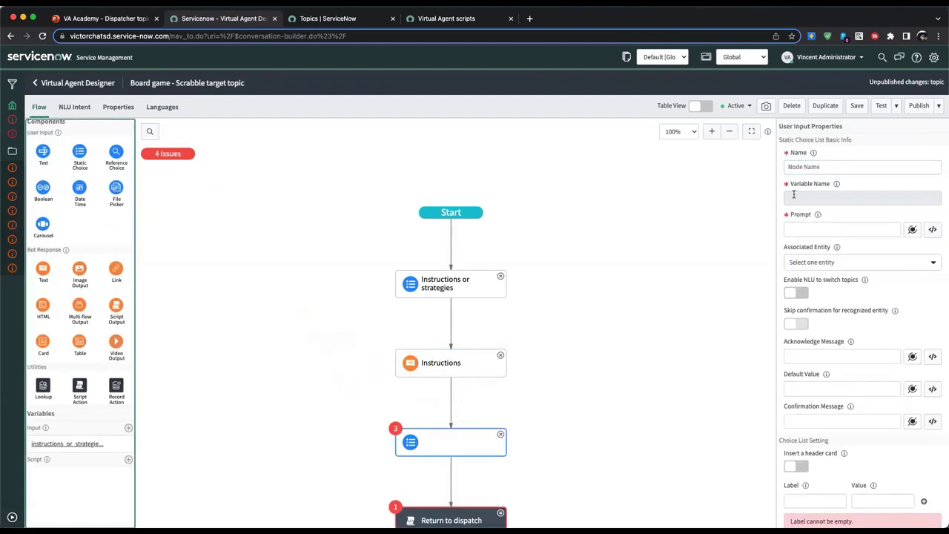
# - Name the choice node 'learn antoother' with prompt 'Do you want to learn another gaem?'
pyautogui.click(808, 168)
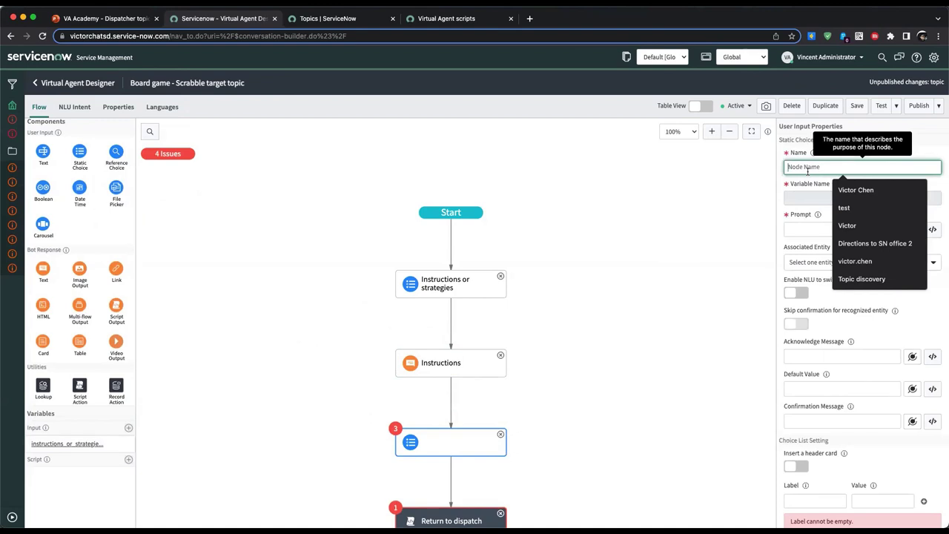
pyautogui.write('learn anto')
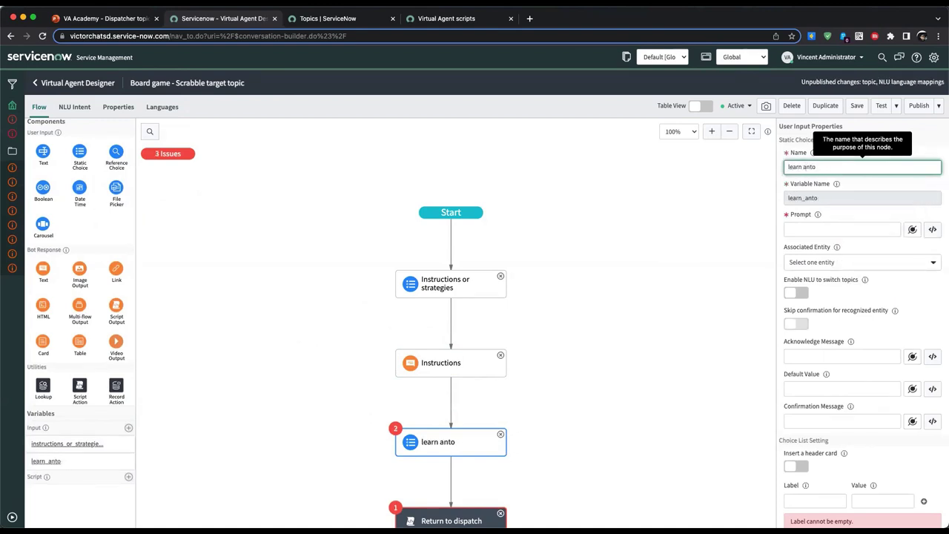
pyautogui.write('other')
pyautogui.press('Tab')
pyautogui.press('Tab')
pyautogui.press('Tab')
pyautogui.press('Tab')
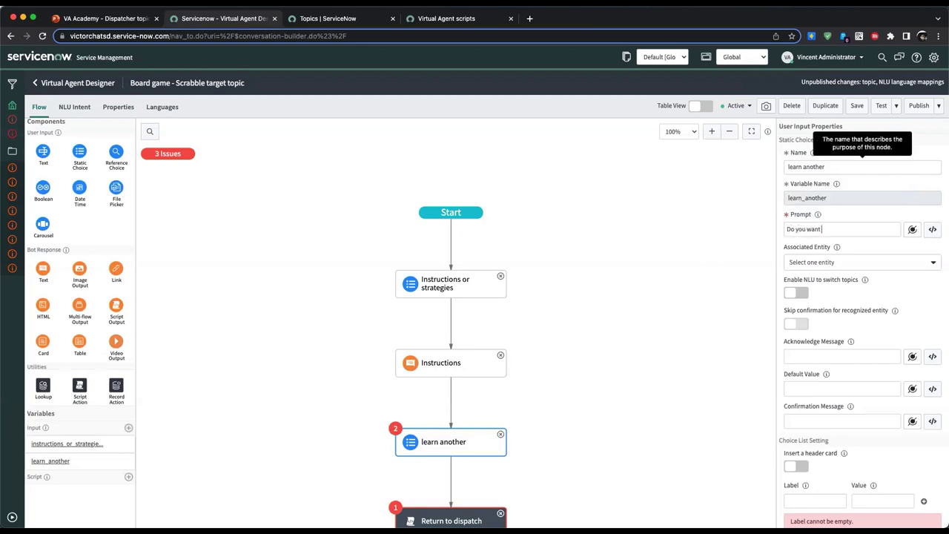
pyautogui.write('Do you want to learn another gaem?')
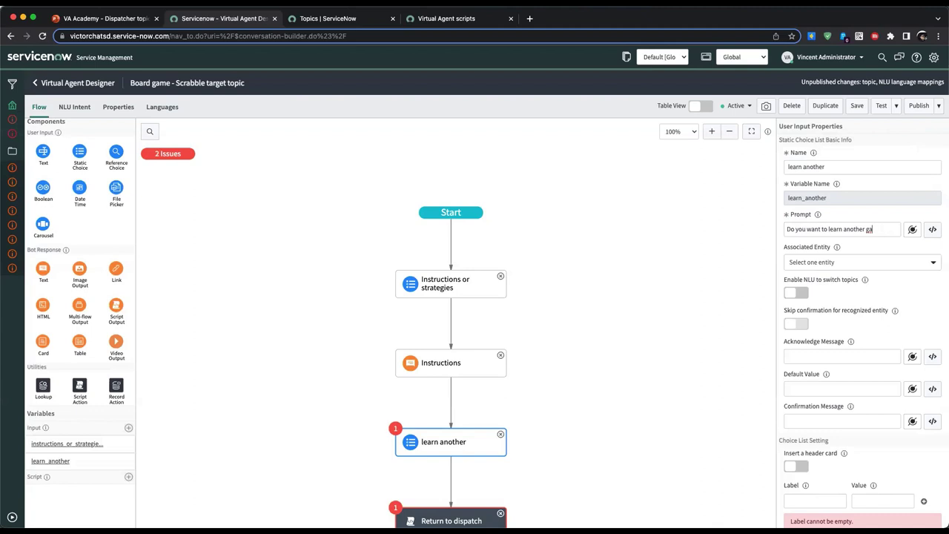
# - Give the choice Yes/yes and No/no options and place a Decision below it
pyautogui.scroll(-3, 831, 299)
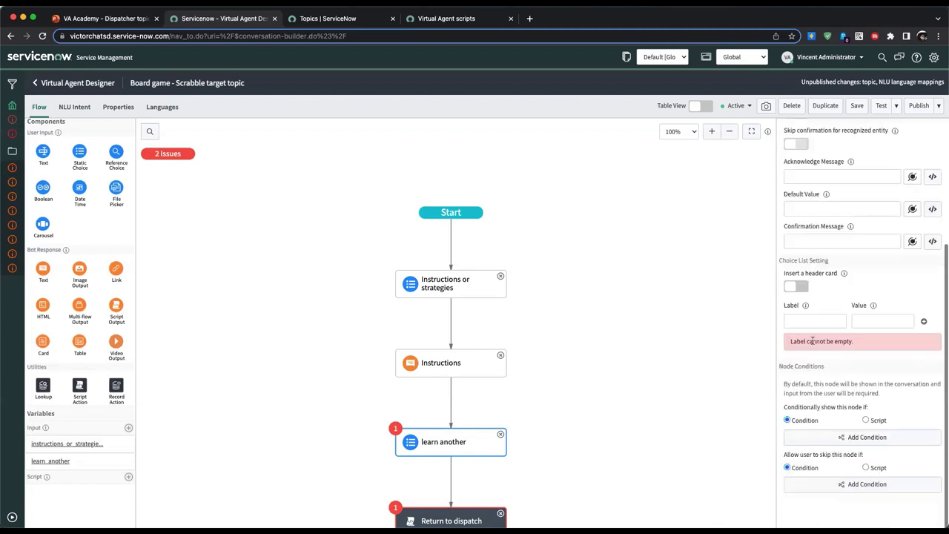
pyautogui.click(808, 321)
pyautogui.write('Yes')
pyautogui.press('Tab')
pyautogui.write('ye')
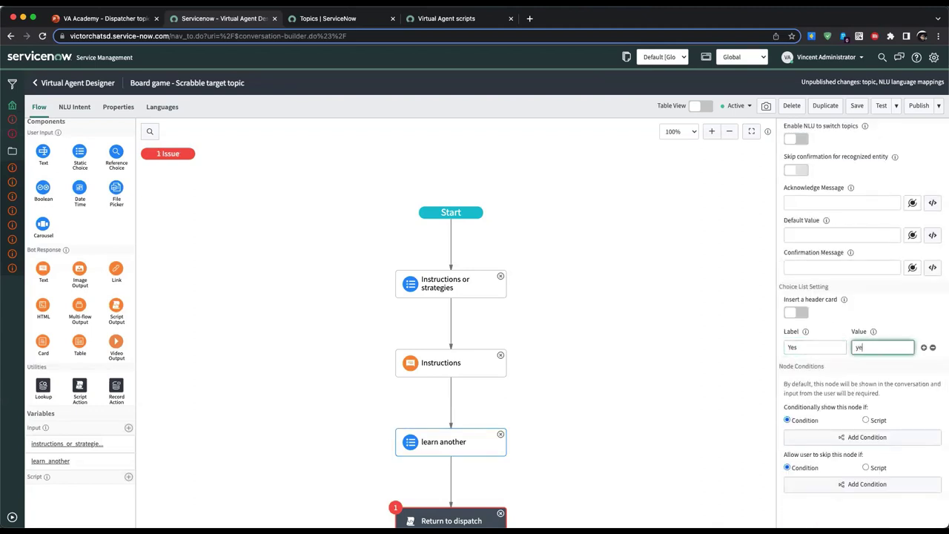
pyautogui.write('s')
pyautogui.click(924, 347)
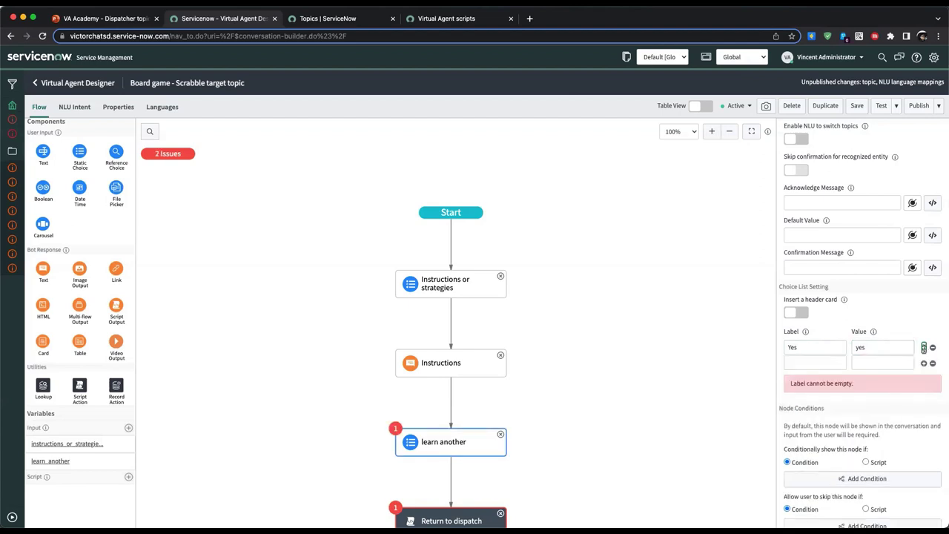
pyautogui.click(830, 363)
pyautogui.write('No')
pyautogui.press('Tab')
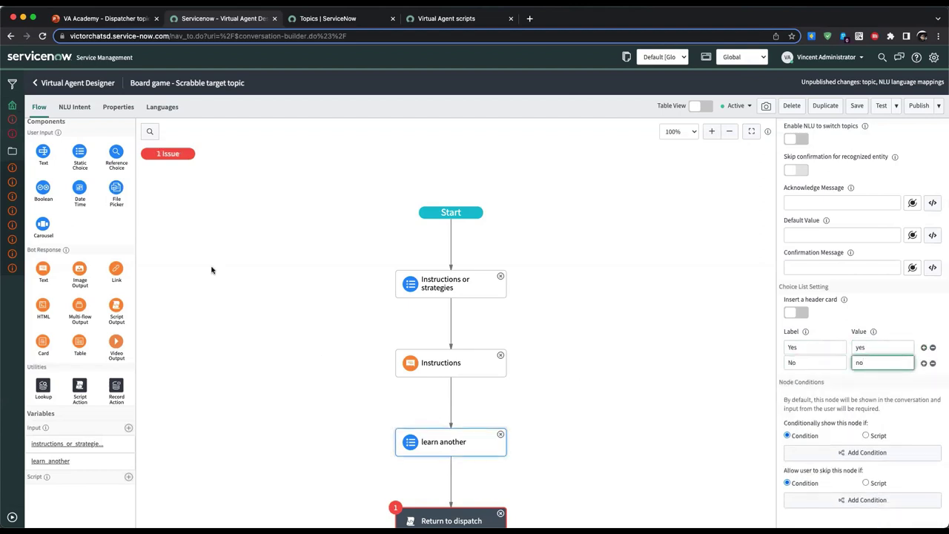
pyautogui.write('no')
pyautogui.scroll(-2, 81, 320)
pyautogui.moveTo(43, 366); pyautogui.dragTo(451, 486)
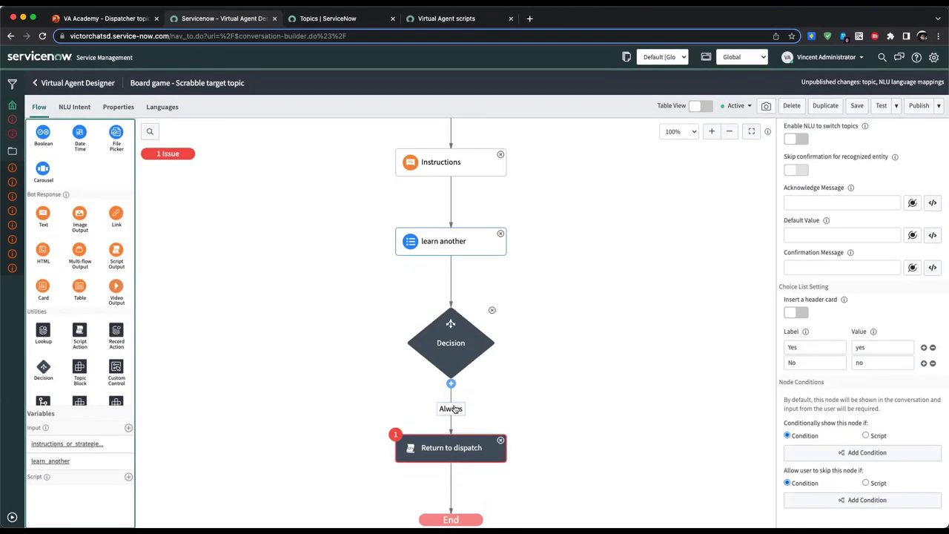
# - Rename the first Decision branch to Yes with condition Learn Another is Yes
pyautogui.click(451, 408)
pyautogui.doubleClick(830, 148)
pyautogui.write('Yes')
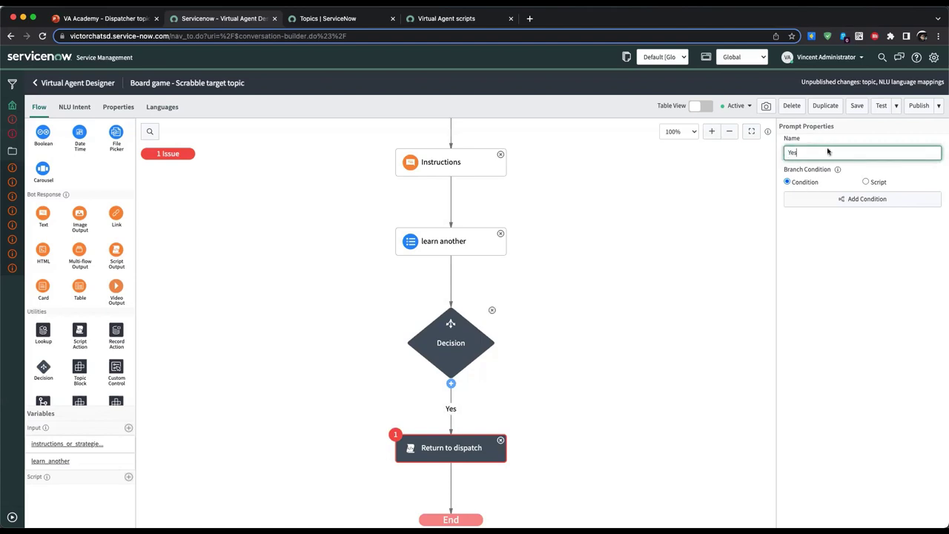
pyautogui.click(805, 199)
pyautogui.click(350, 139)
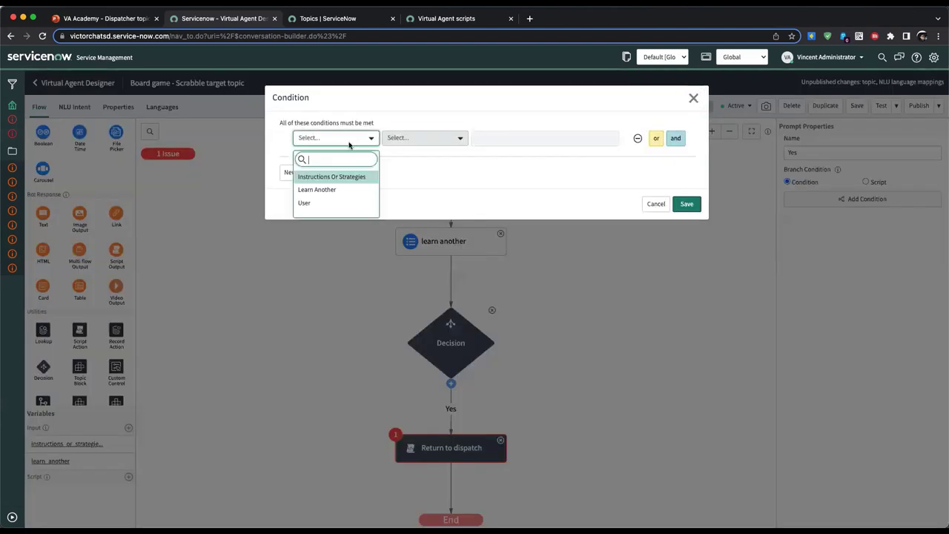
pyautogui.click(318, 189)
pyautogui.click(504, 139)
pyautogui.click(498, 176)
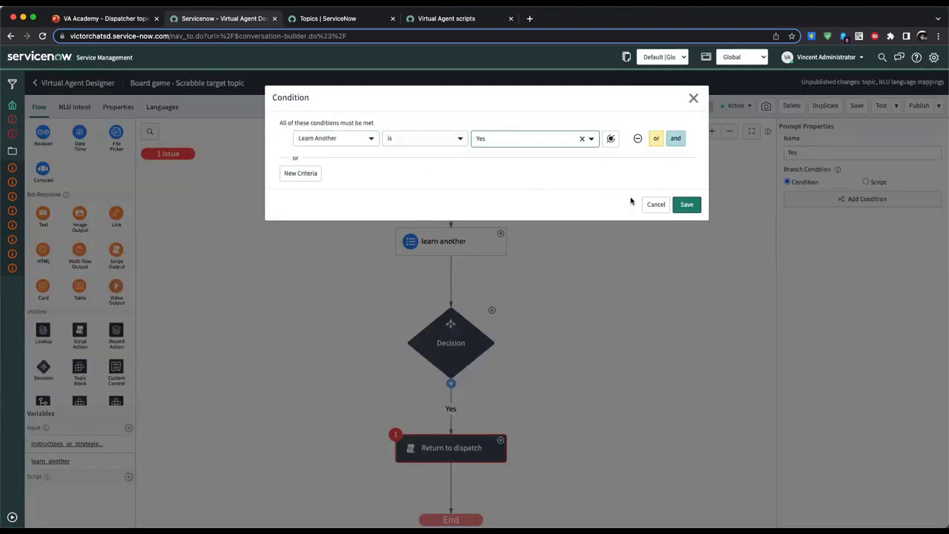
pyautogui.click(686, 204)
# - Add a No branch with condition Learn Another is No and connect it to End
pyautogui.click(451, 384)
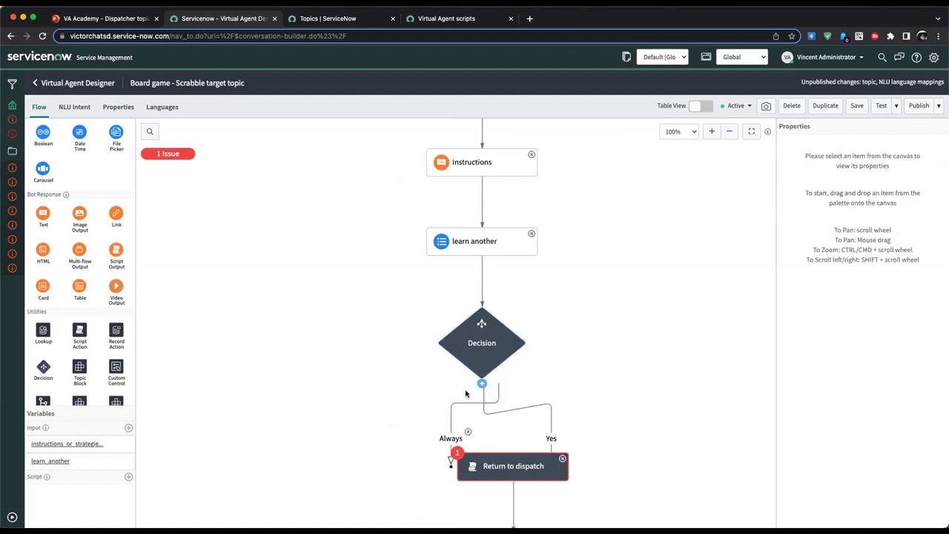
pyautogui.click(449, 439)
pyautogui.doubleClick(823, 156)
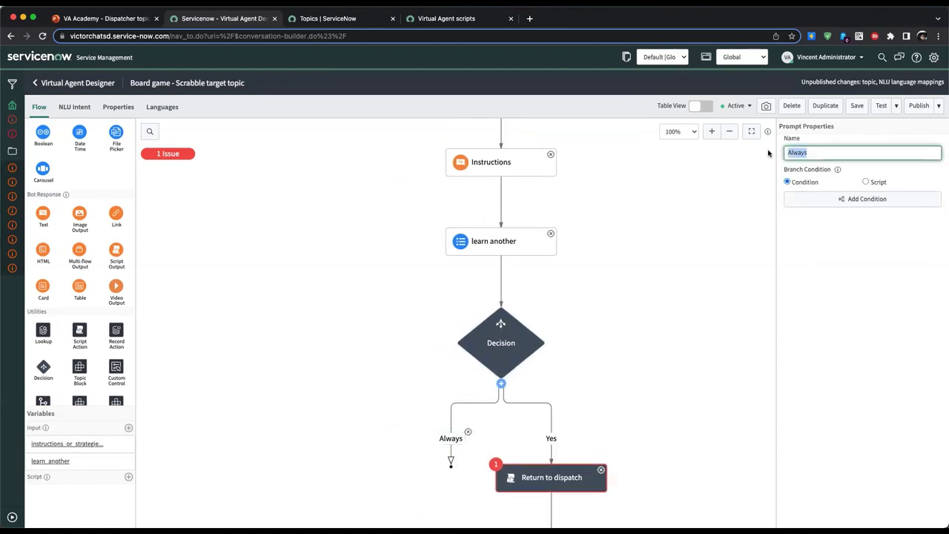
pyautogui.write('No')
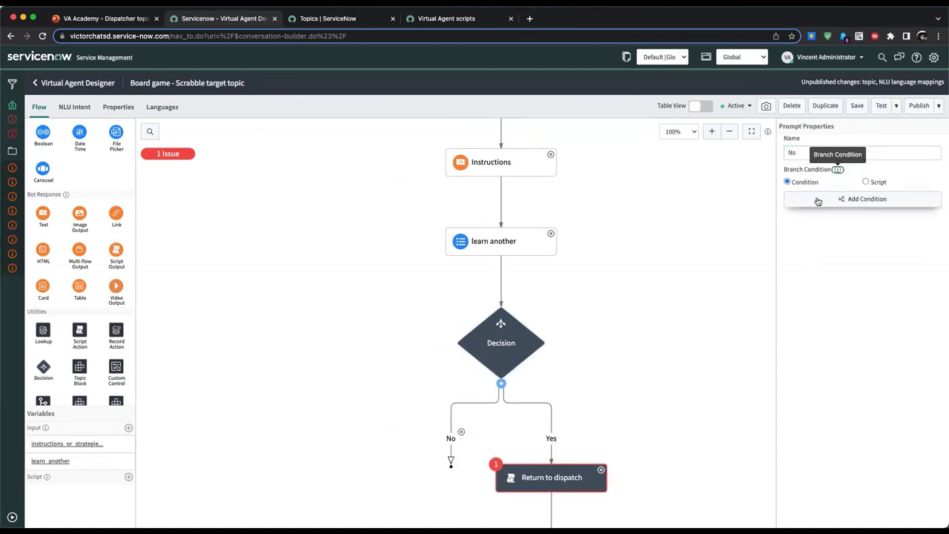
pyautogui.click(860, 198)
pyautogui.click(330, 138)
pyautogui.click(327, 189)
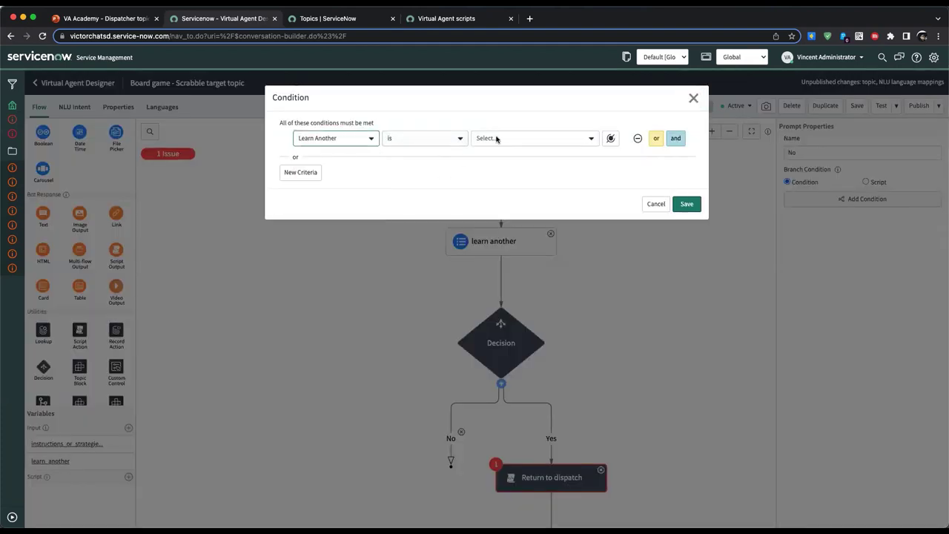
pyautogui.click(526, 138)
pyautogui.click(578, 189)
pyautogui.click(688, 205)
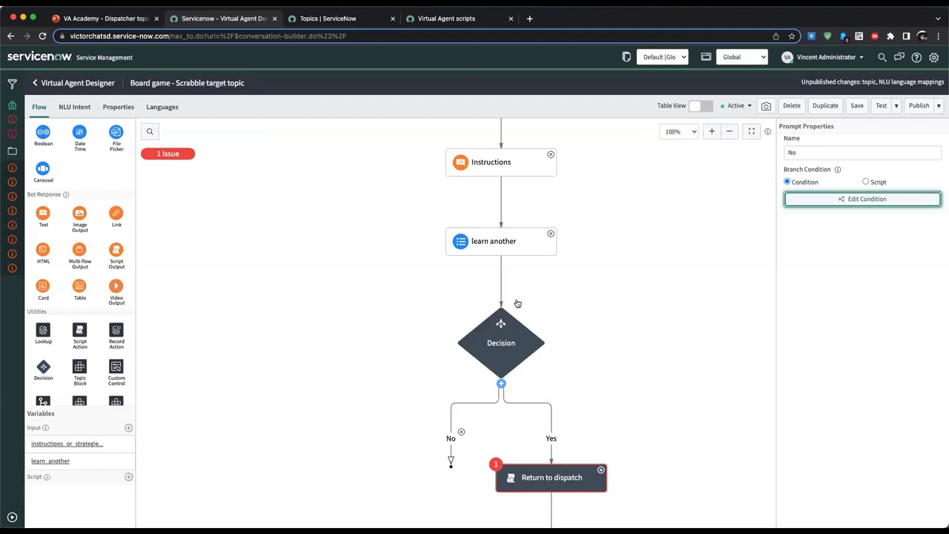
pyautogui.scroll(-3, 482, 326)
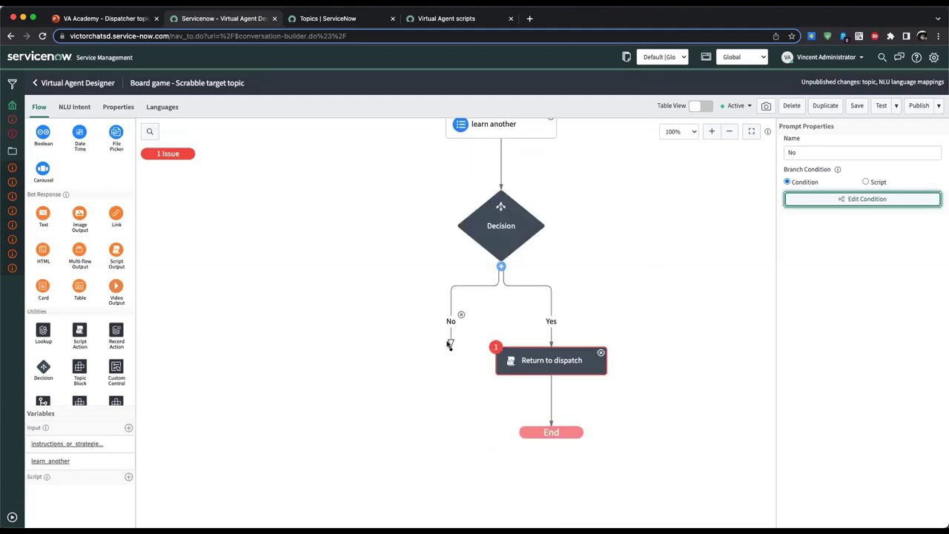
pyautogui.moveTo(451, 345); pyautogui.dragTo(540, 430)
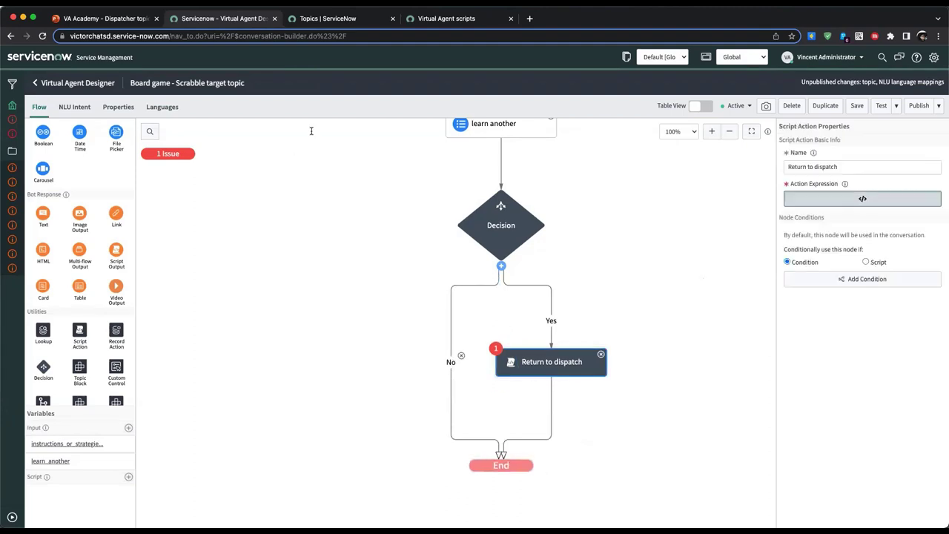
# - Draft the Return to dispatch action expression as vaSystem.switchTopicById('');
pyautogui.write('va')
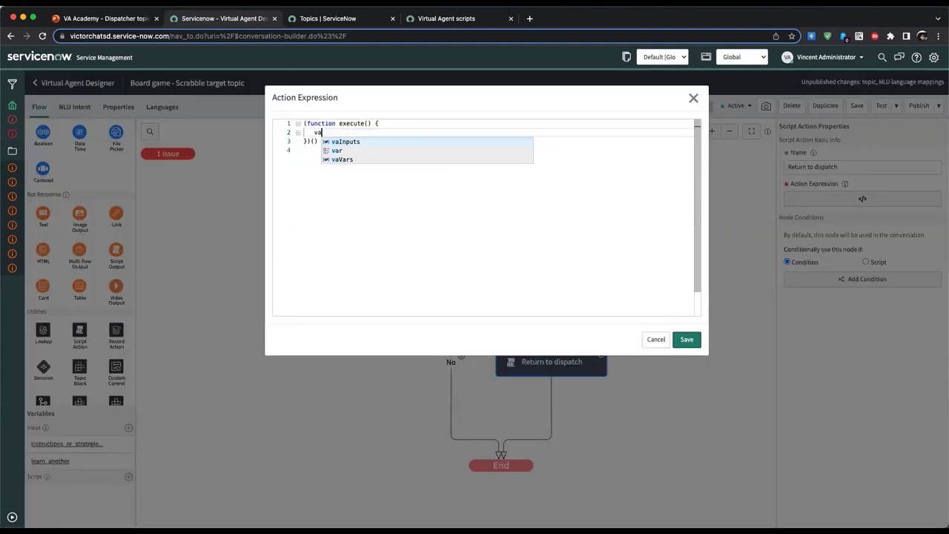
pyautogui.write('System.Switch')
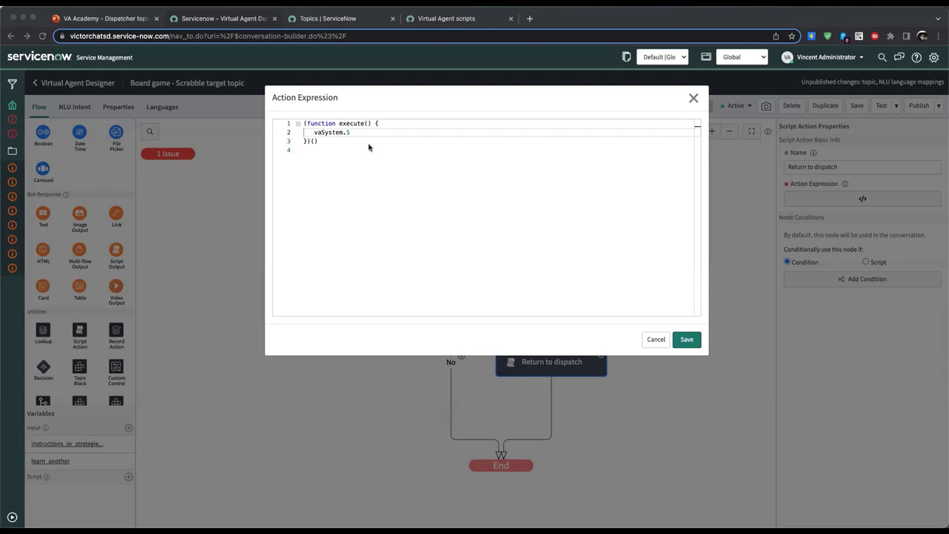
pyautogui.click(349, 132)
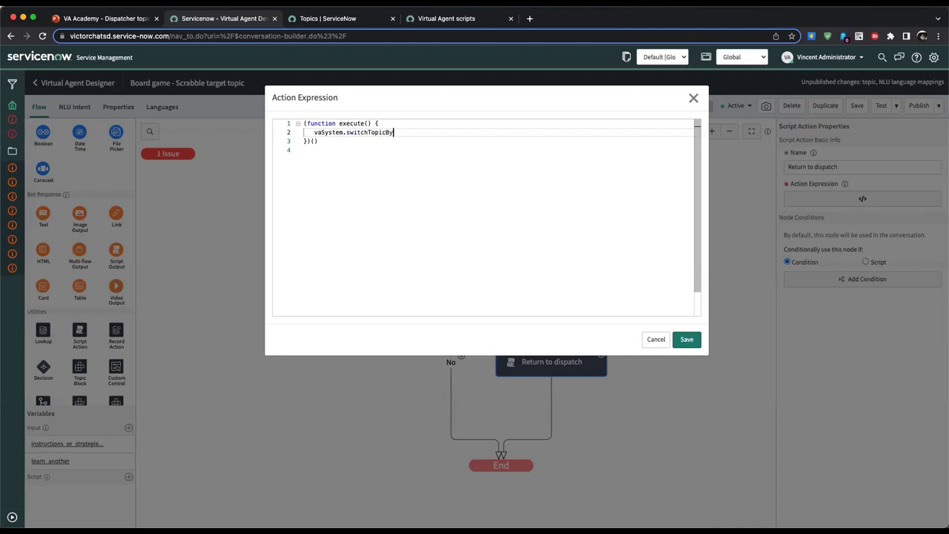
pyautogui.write("('');")
pyautogui.hotkey('ctrl', 'Tab')
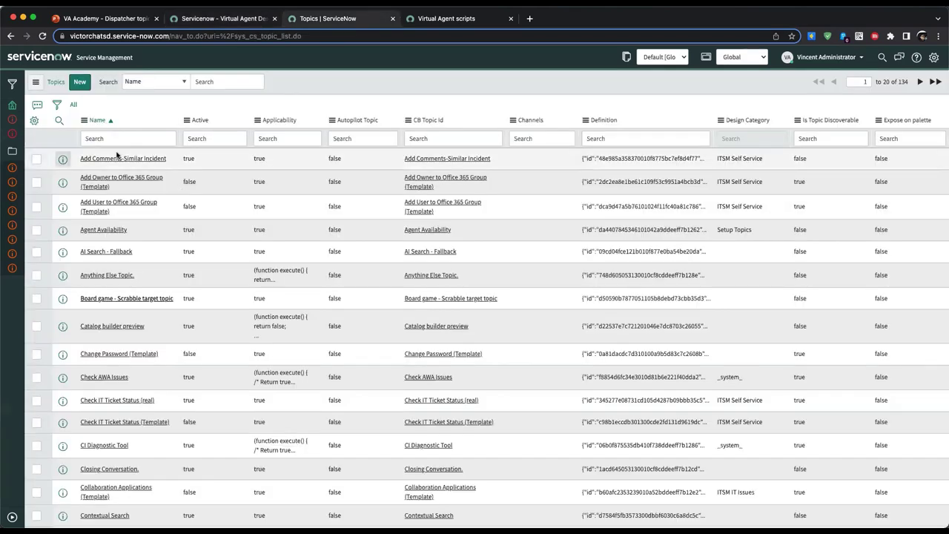
# - Filter topics by '*board' and copy the sys_id of Learn to play board game
pyautogui.click(115, 138)
pyautogui.write('*board')
pyautogui.press('Return')
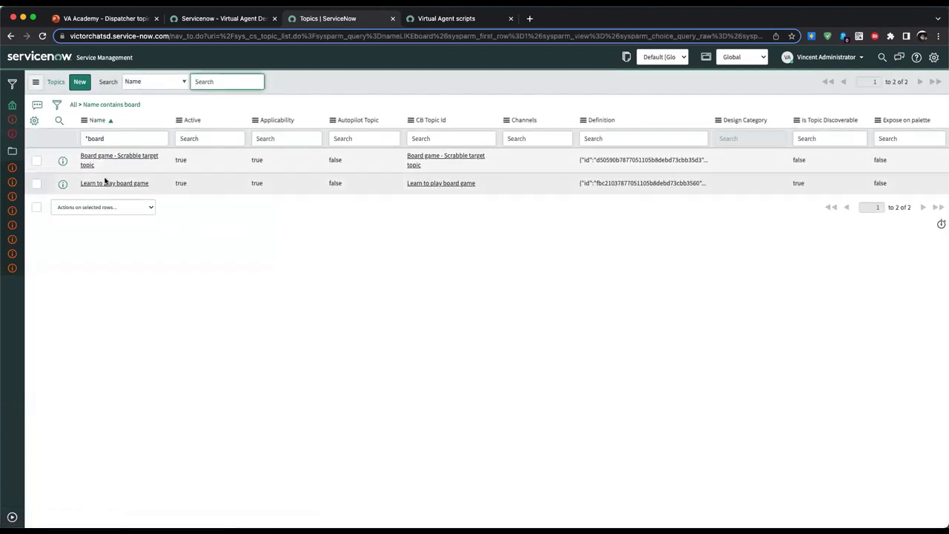
pyautogui.rightClick(104, 185)
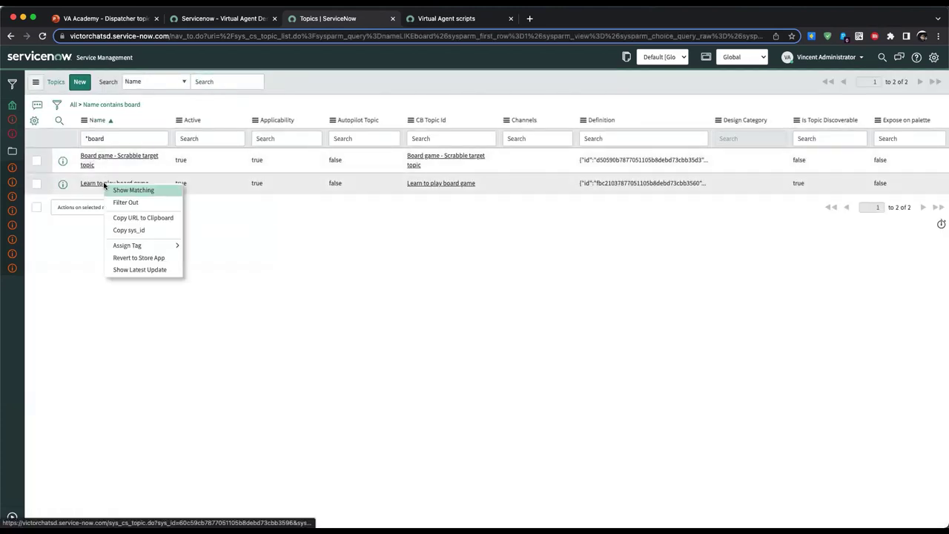
pyautogui.click(135, 230)
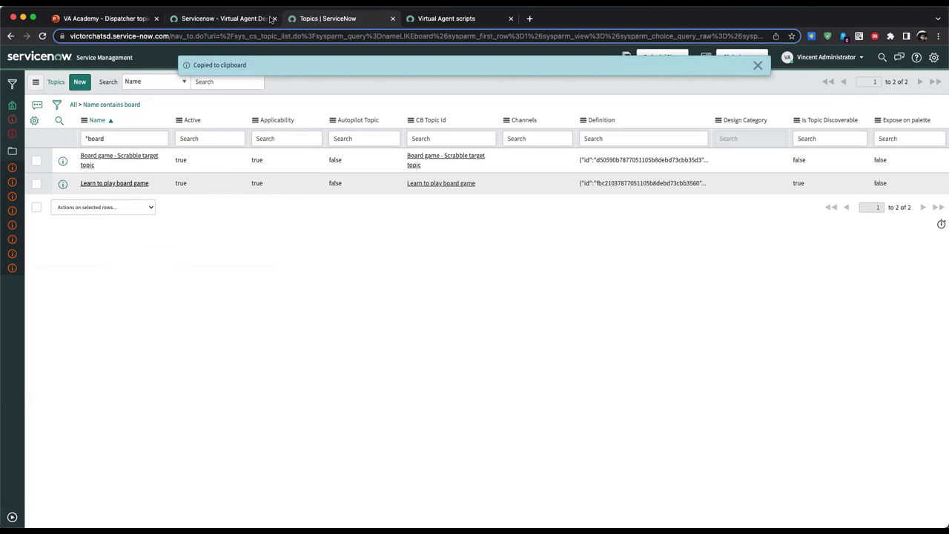
pyautogui.click(235, 18)
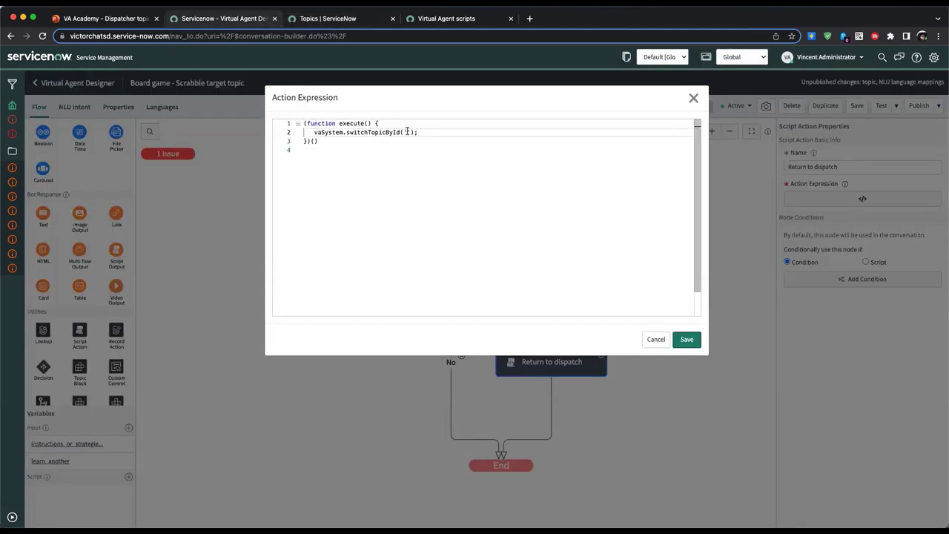
# - Paste the sys_id into the script, then save and publish the Scrabble topic anyway
pyautogui.press('super+v')
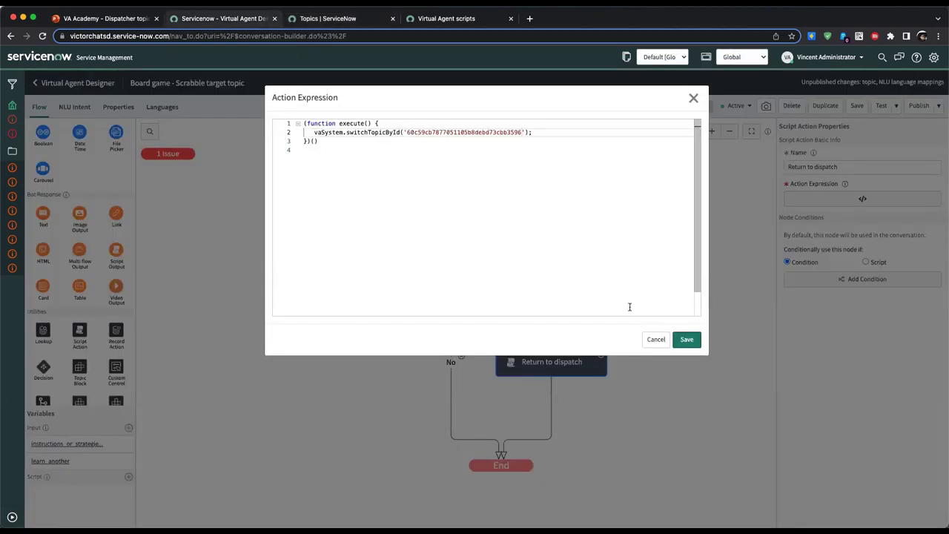
pyautogui.click(685, 341)
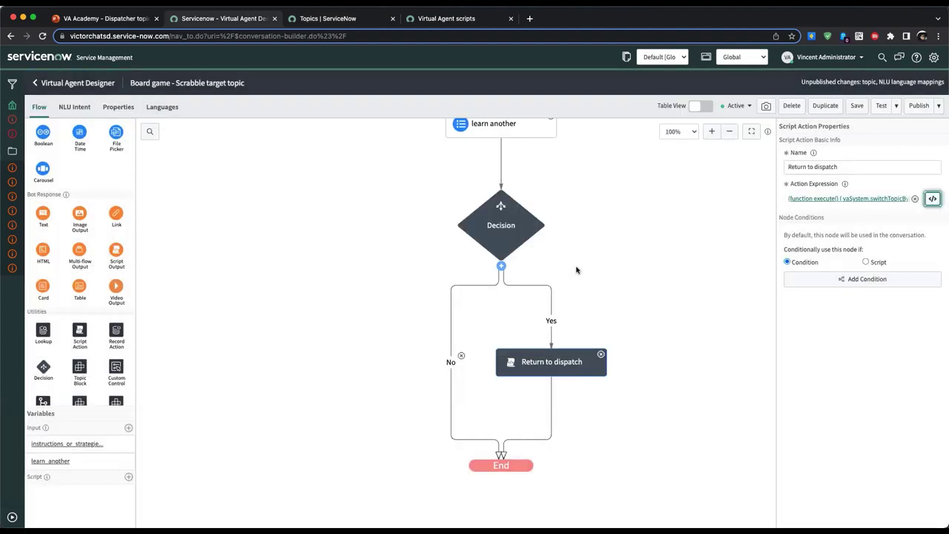
pyautogui.click(857, 106)
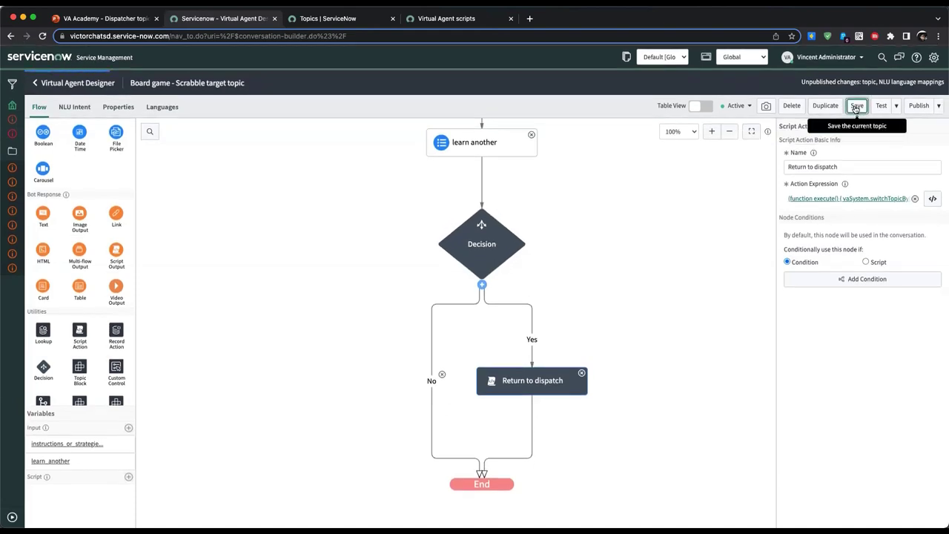
pyautogui.click(917, 106)
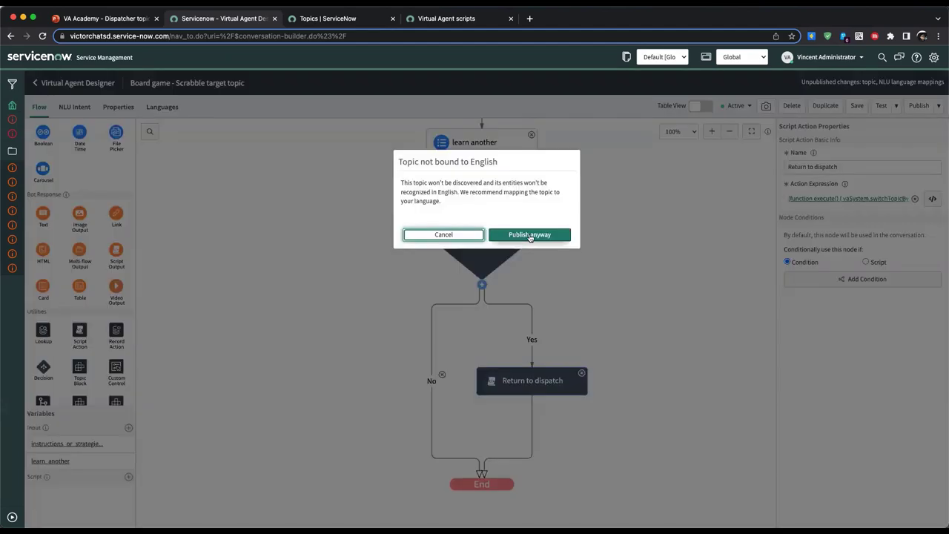
pyautogui.click(530, 235)
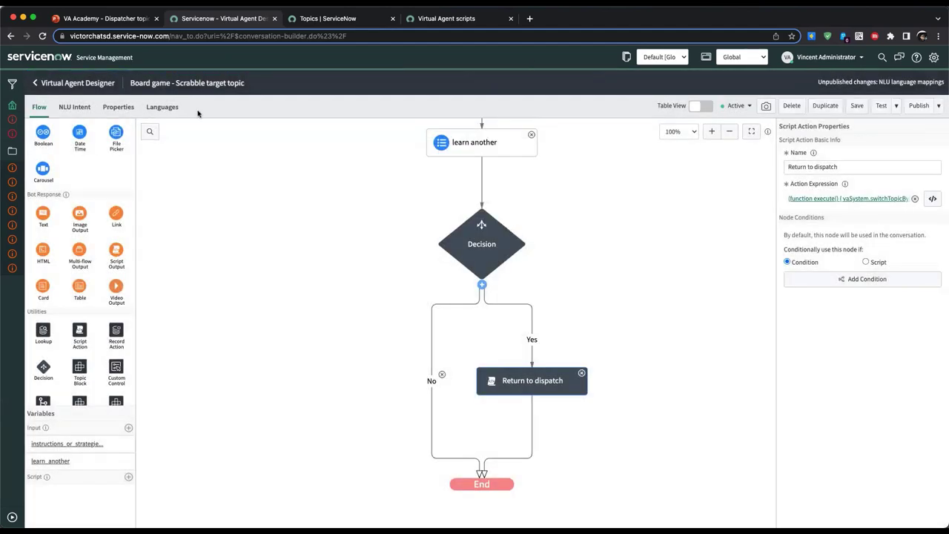
pyautogui.click(35, 83)
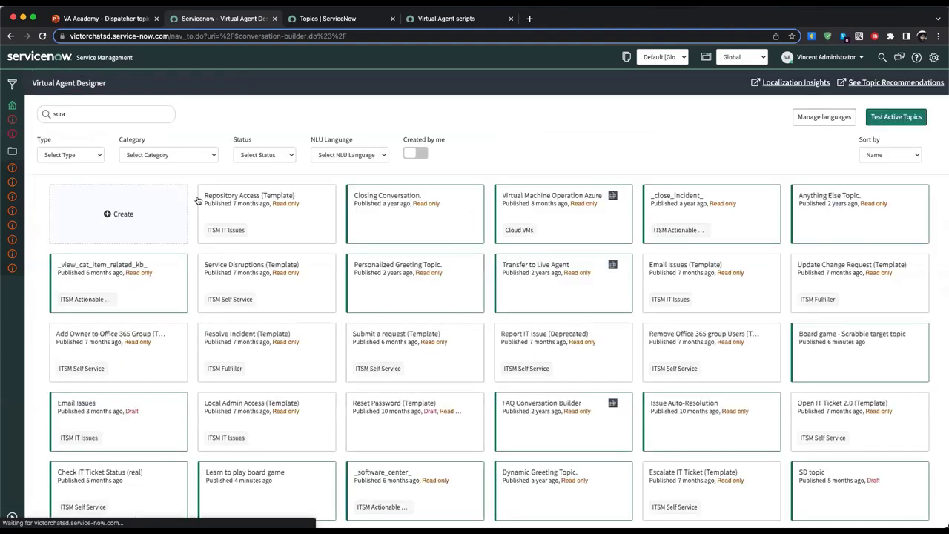
# - Search 'boar', open Learn to play board game, and inspect the confirm scrabble question
pyautogui.doubleClick(90, 118)
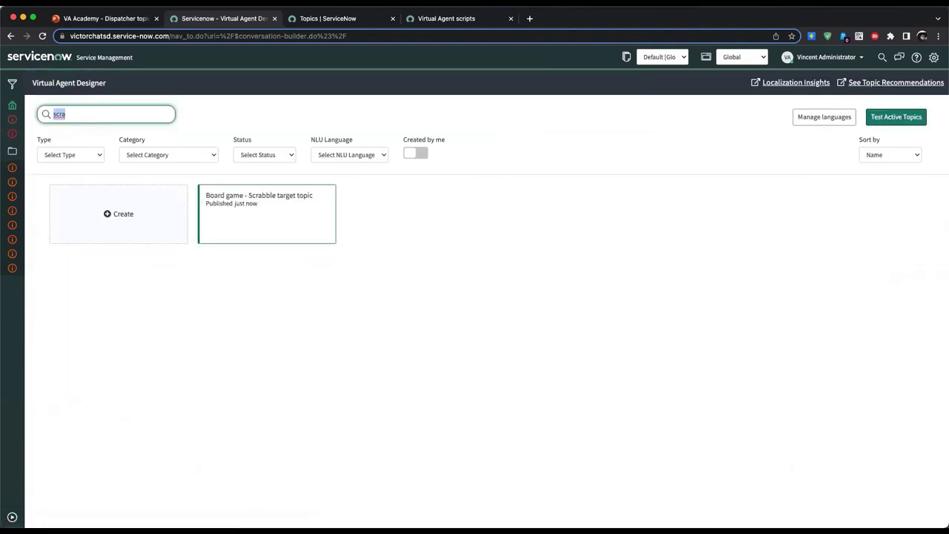
pyautogui.write('boar')
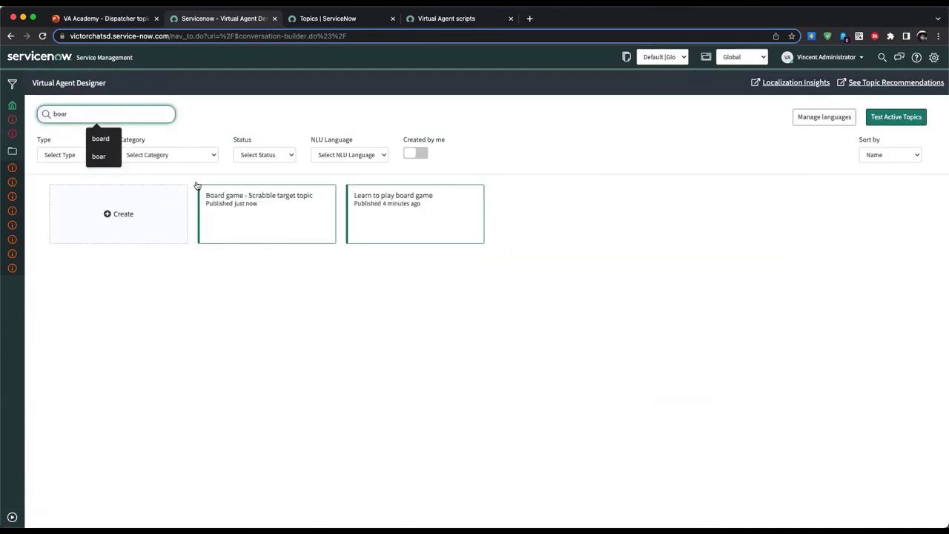
pyautogui.click(375, 198)
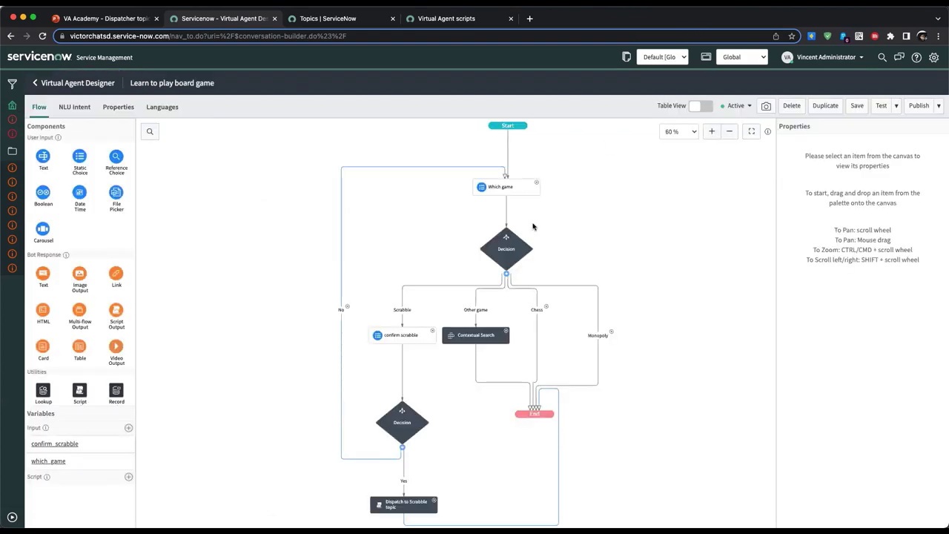
pyautogui.scroll(3, 457, 352)
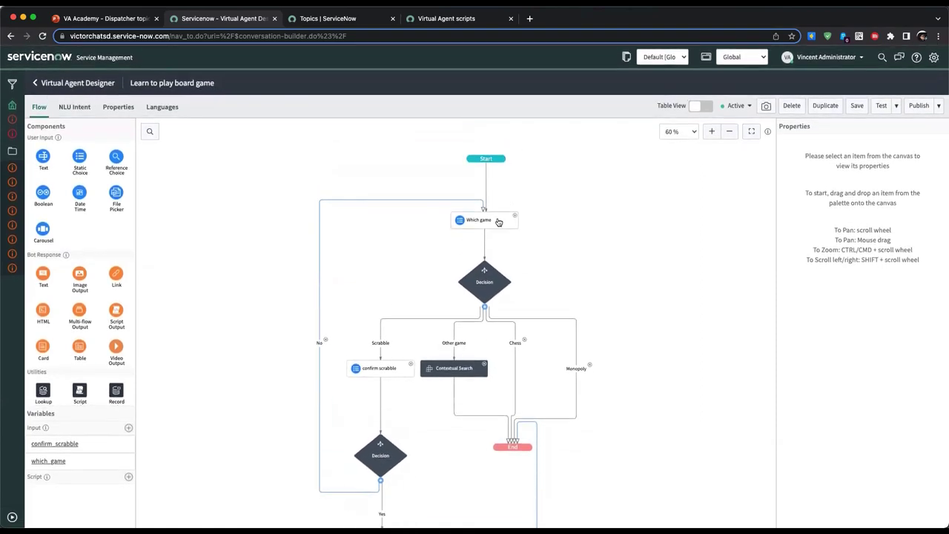
pyautogui.scroll(-3, 498, 221)
pyautogui.click(378, 298)
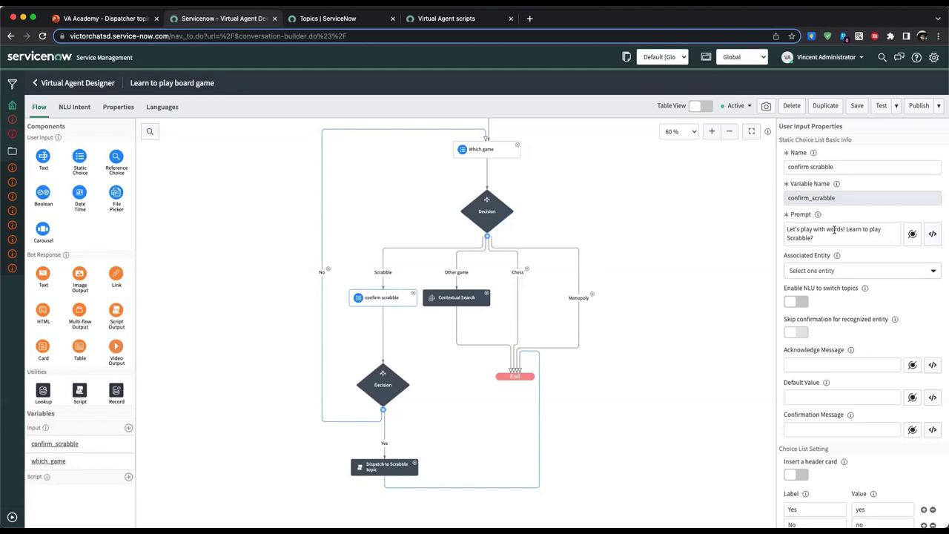
# - Review the Which game and confirm scrabble settings, then drag a script step into the flow
pyautogui.scroll(-1, 829, 237)
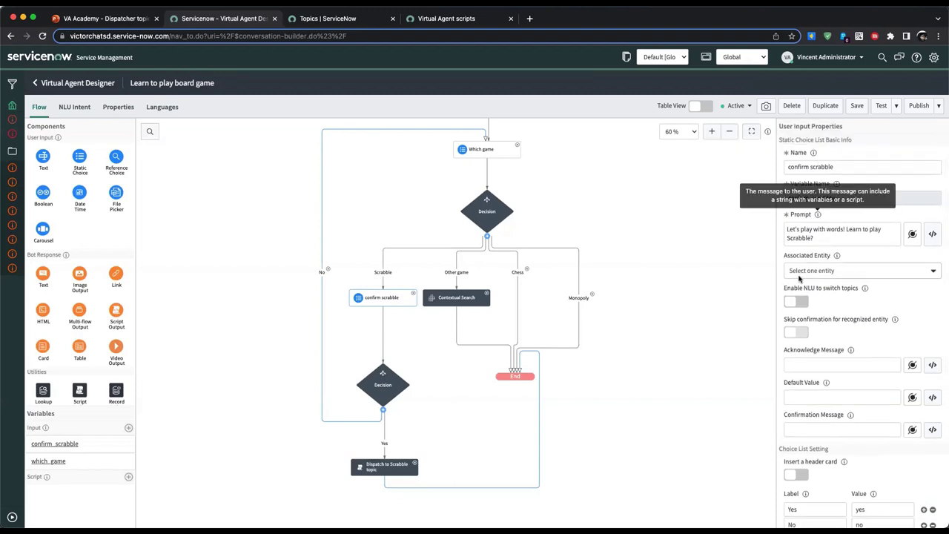
pyautogui.scroll(-3, 799, 277)
pyautogui.scroll(2, 800, 277)
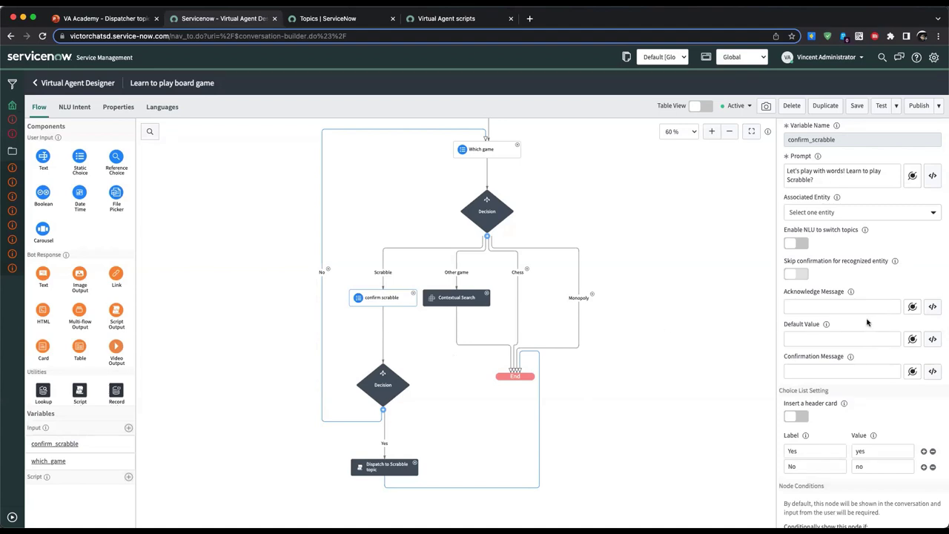
pyautogui.scroll(1, 472, 267)
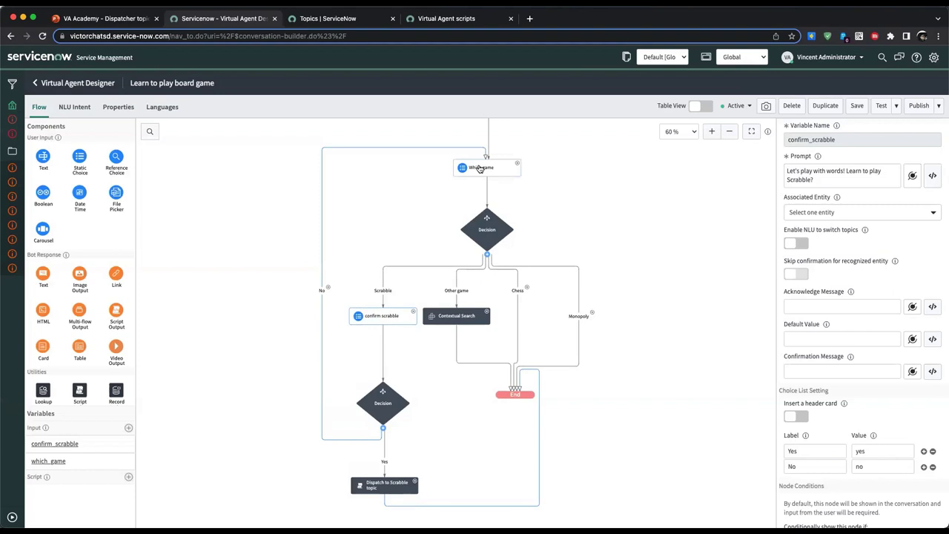
pyautogui.click(479, 168)
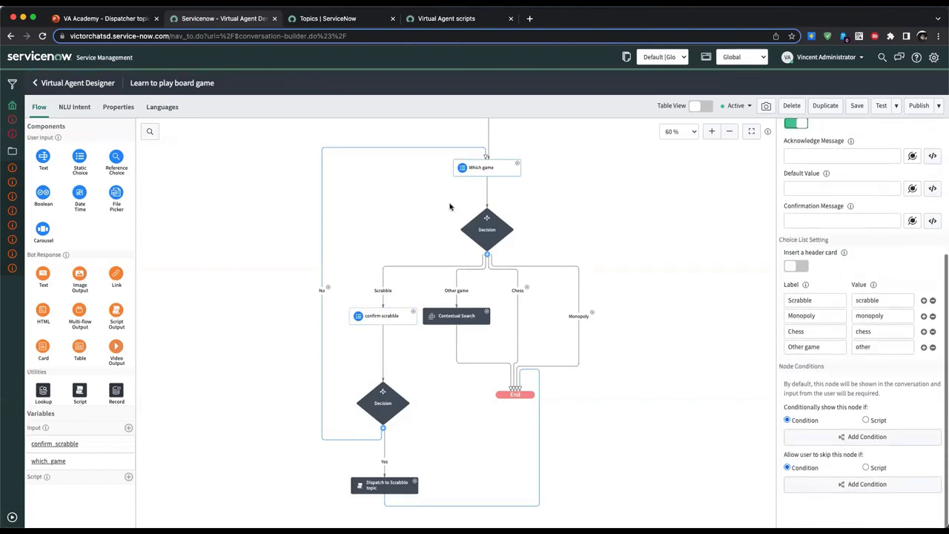
pyautogui.click(380, 317)
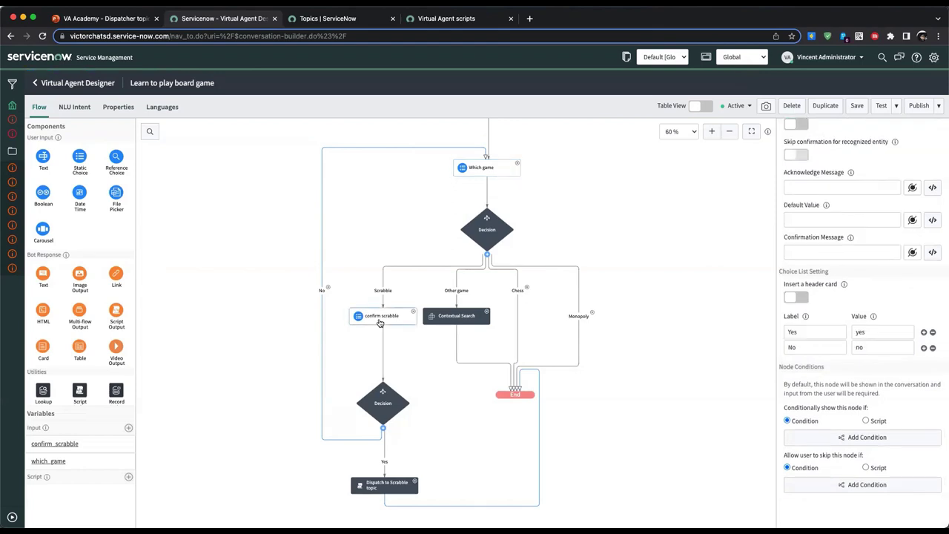
pyautogui.scroll(5, 846, 321)
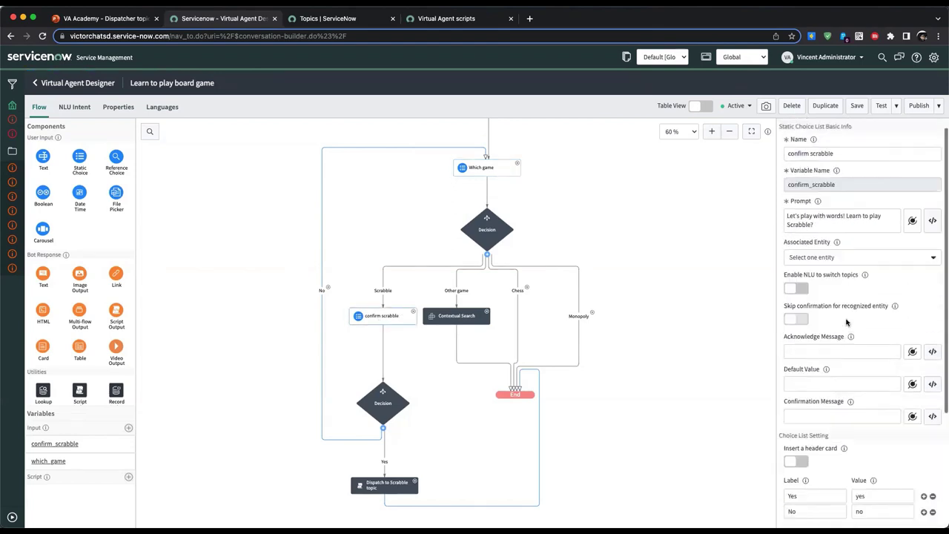
pyautogui.scroll(-3, 846, 321)
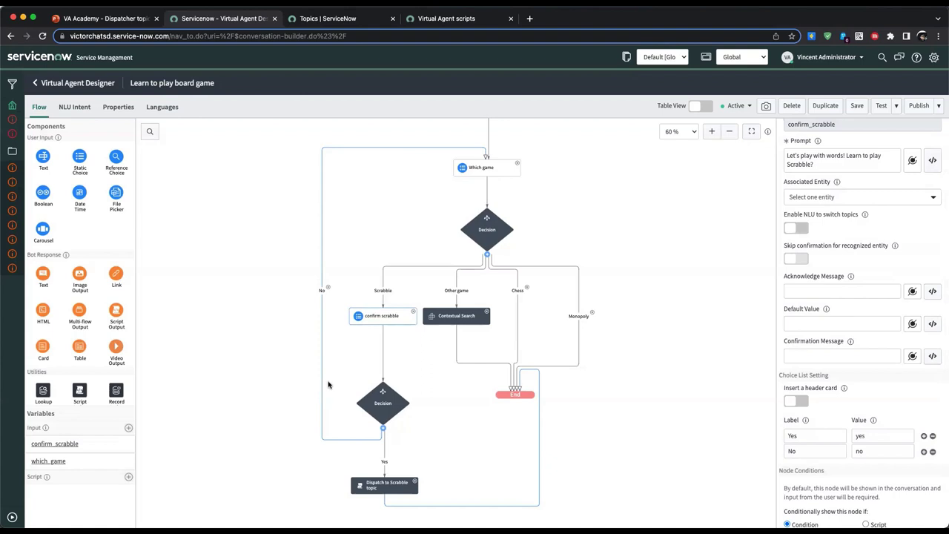
pyautogui.click(495, 174)
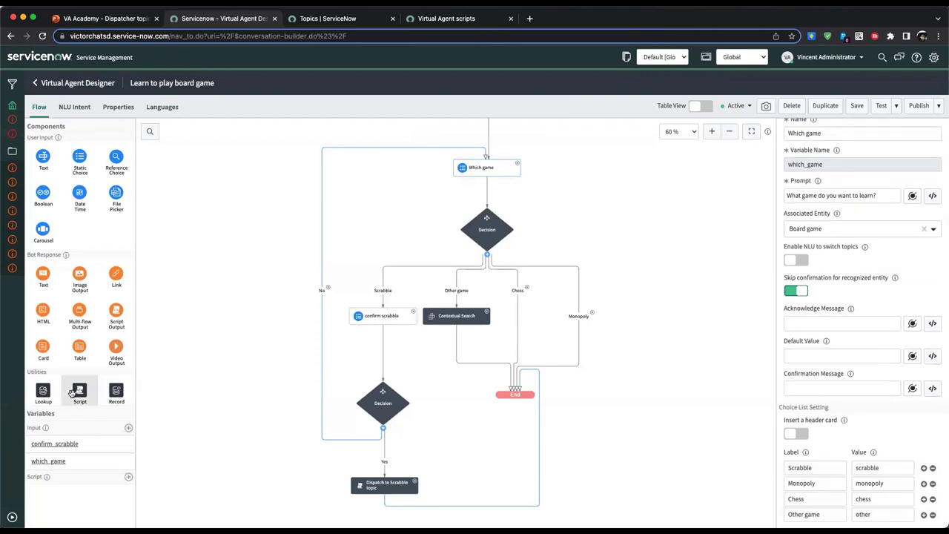
pyautogui.moveTo(72, 393); pyautogui.dragTo(300, 346)
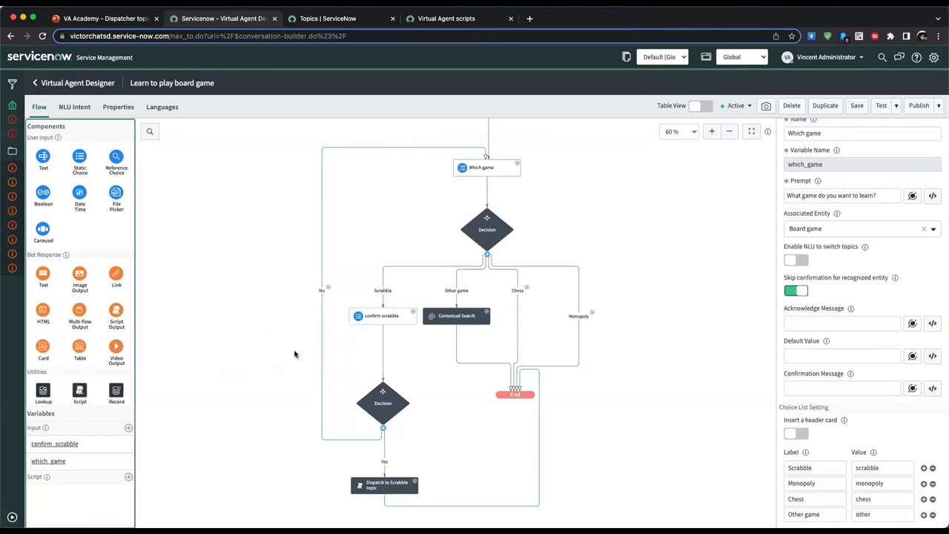
# - Add an 'unbind entity' script step on the Decision's No branch and open its action expression
pyautogui.moveTo(79, 393); pyautogui.dragTo(369, 376)
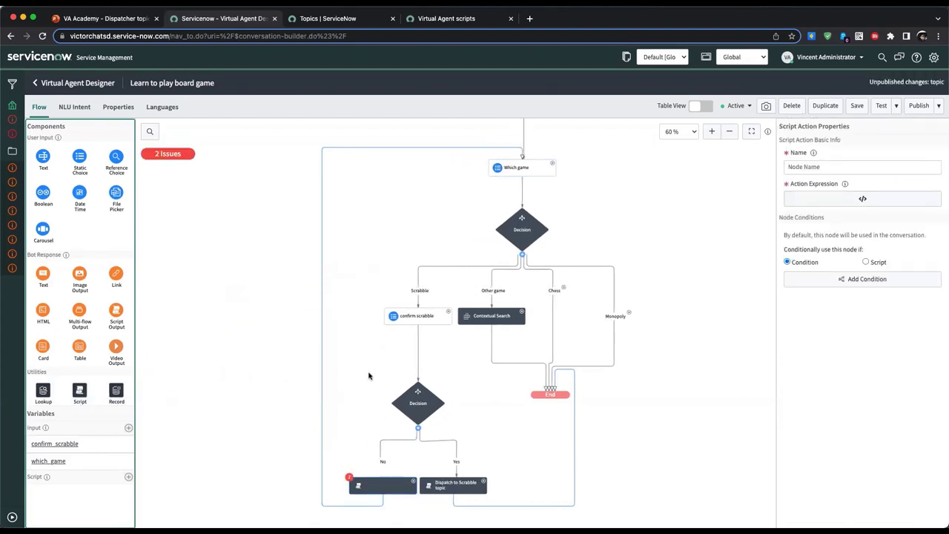
pyautogui.click(856, 166)
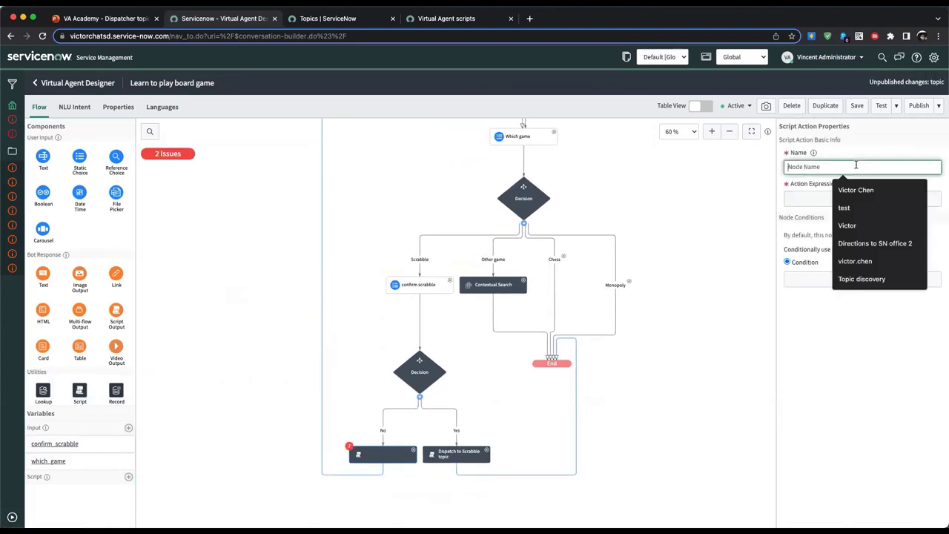
pyautogui.write('unbind entity')
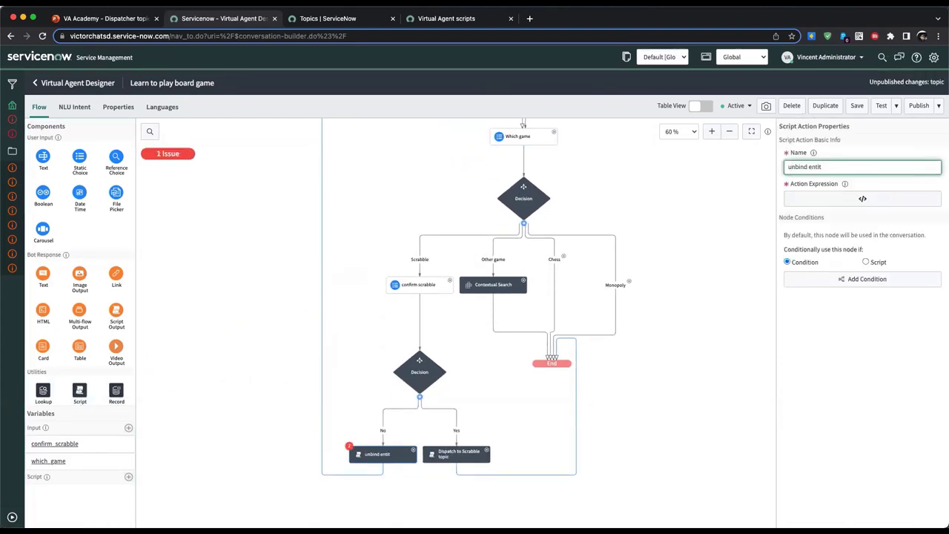
pyautogui.click(860, 198)
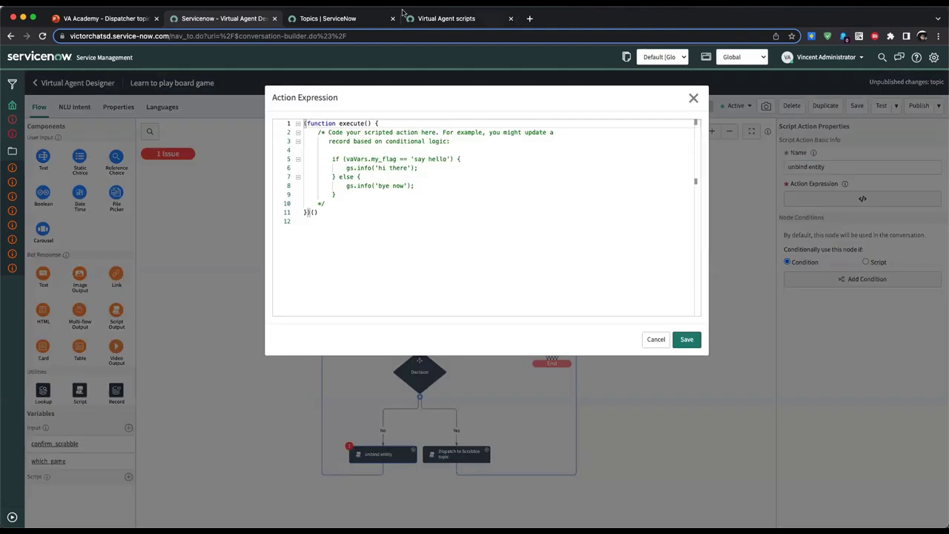
pyautogui.click(430, 19)
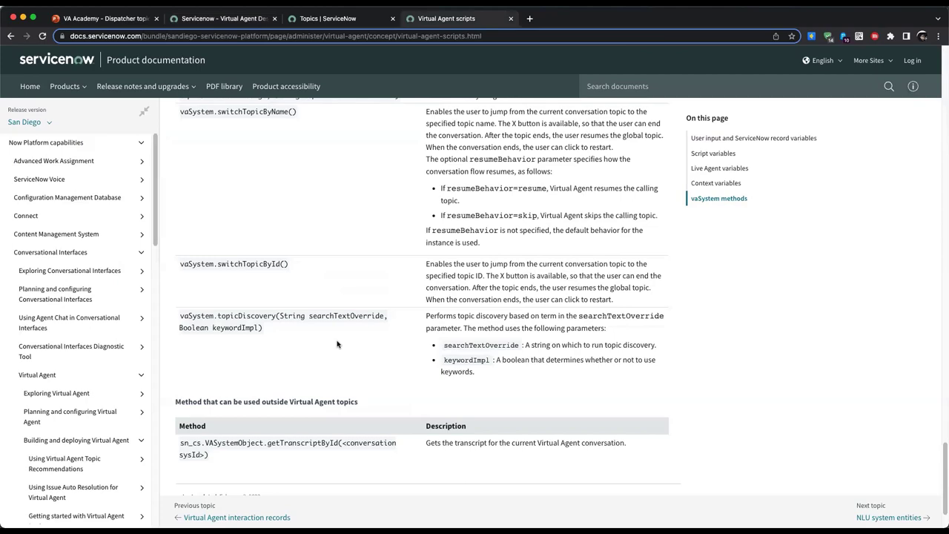
pyautogui.scroll(15, 337, 343)
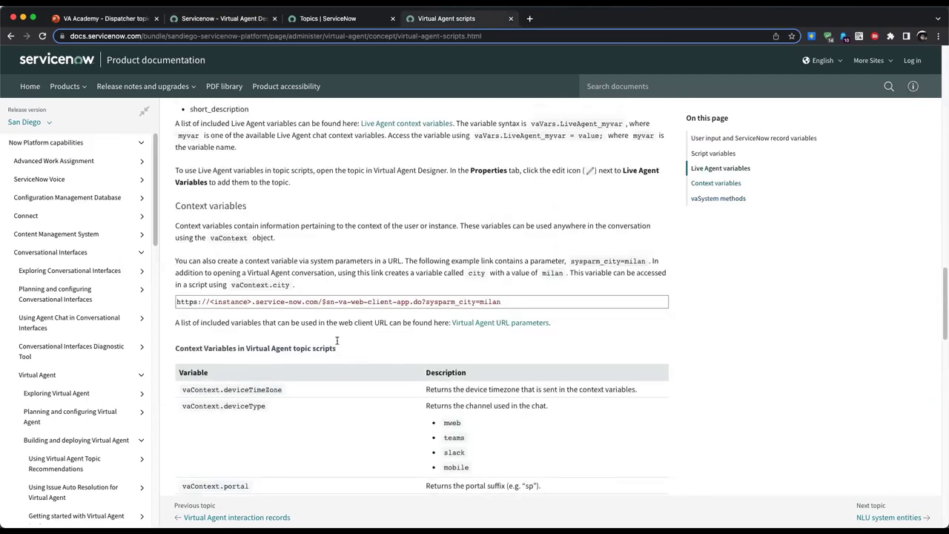
pyautogui.scroll(15, 337, 342)
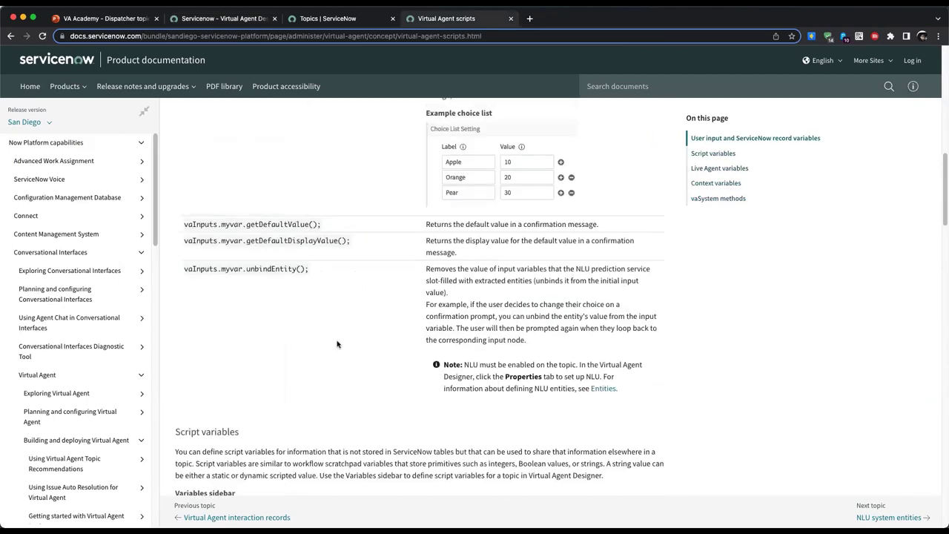
pyautogui.scroll(2, 336, 343)
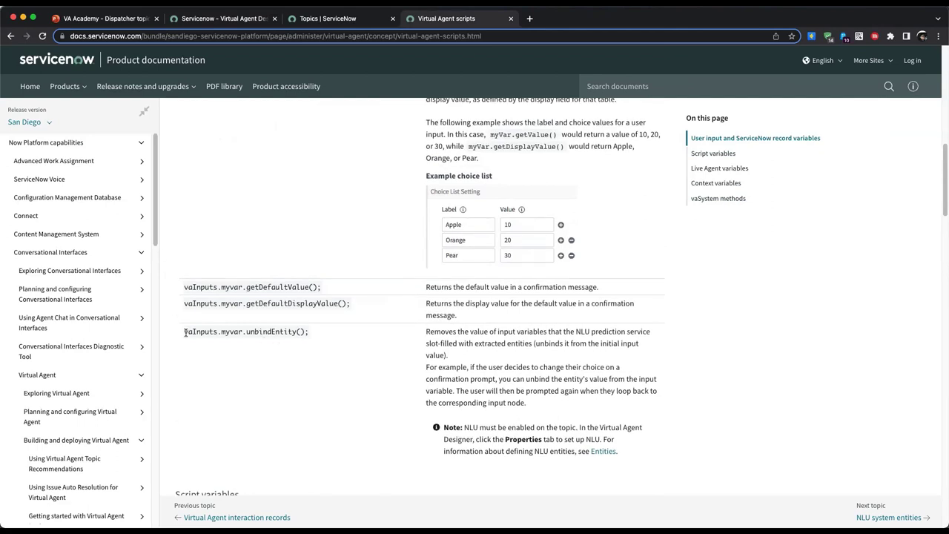
pyautogui.moveTo(323, 333); pyautogui.dragTo(280, 332)
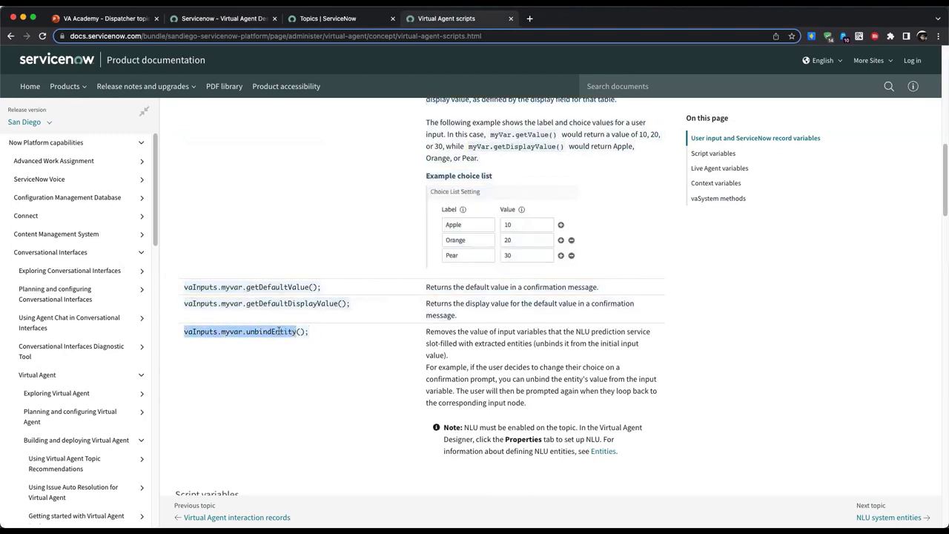
pyautogui.doubleClick(232, 332)
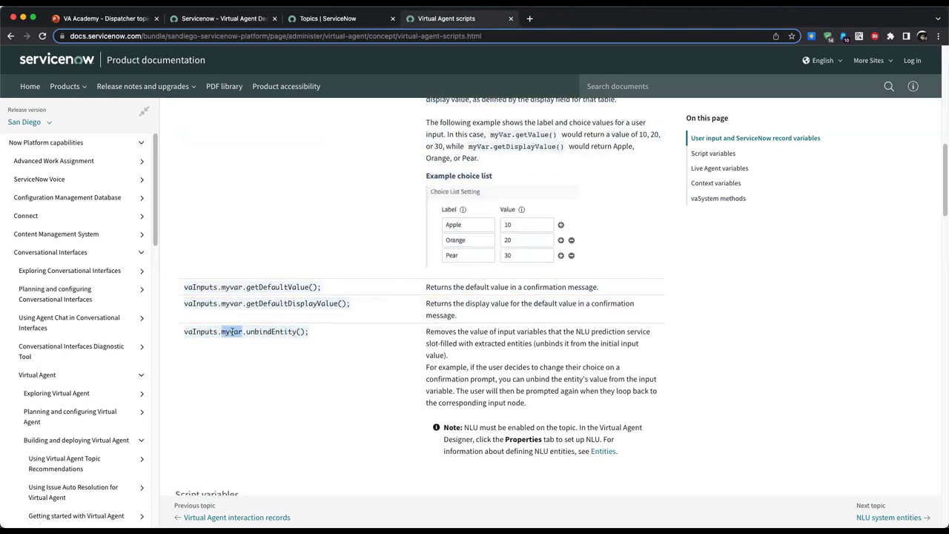
pyautogui.click(285, 332)
pyautogui.click(338, 19)
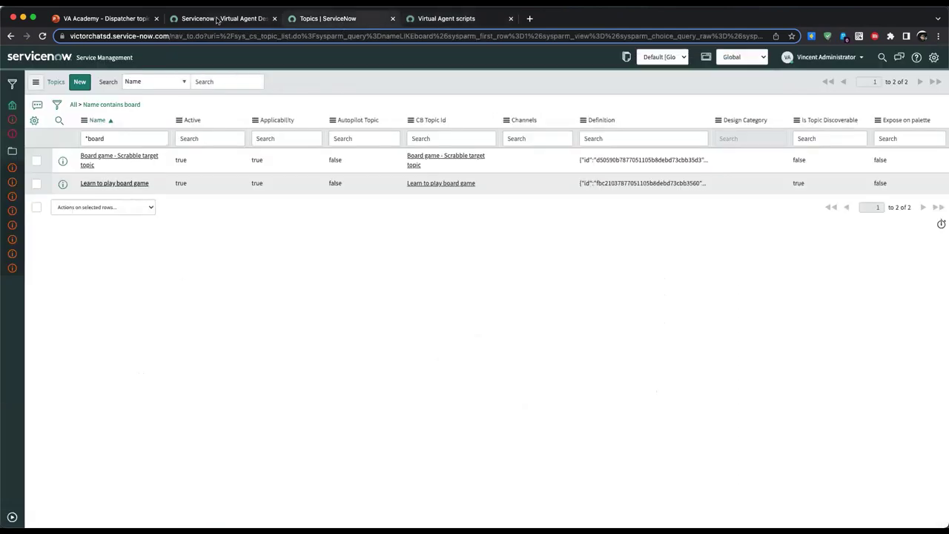
pyautogui.click(217, 20)
# - Replace the sample action expression with vaInputs.which_game.unbindEntity(); using autocomplete
pyautogui.moveTo(338, 198); pyautogui.dragTo(318, 132)
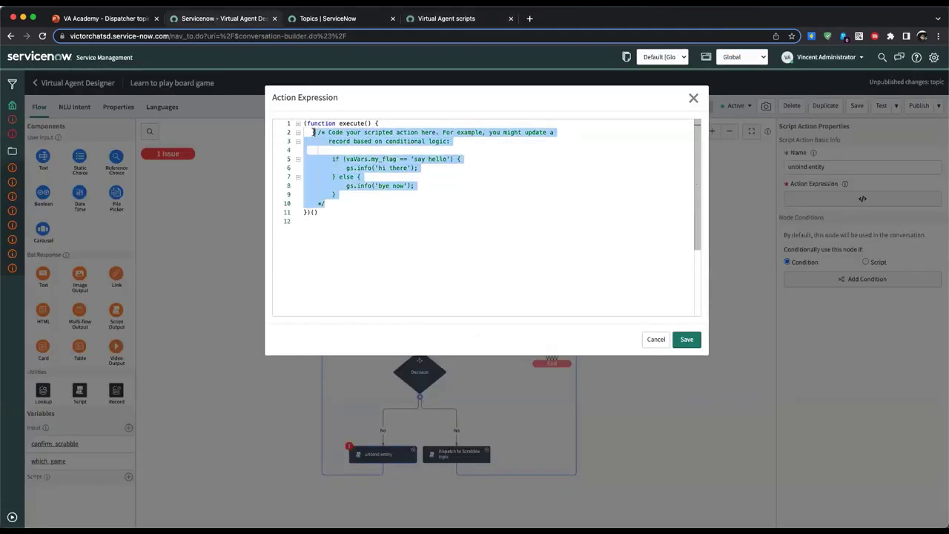
pyautogui.write('va')
pyautogui.press('Return')
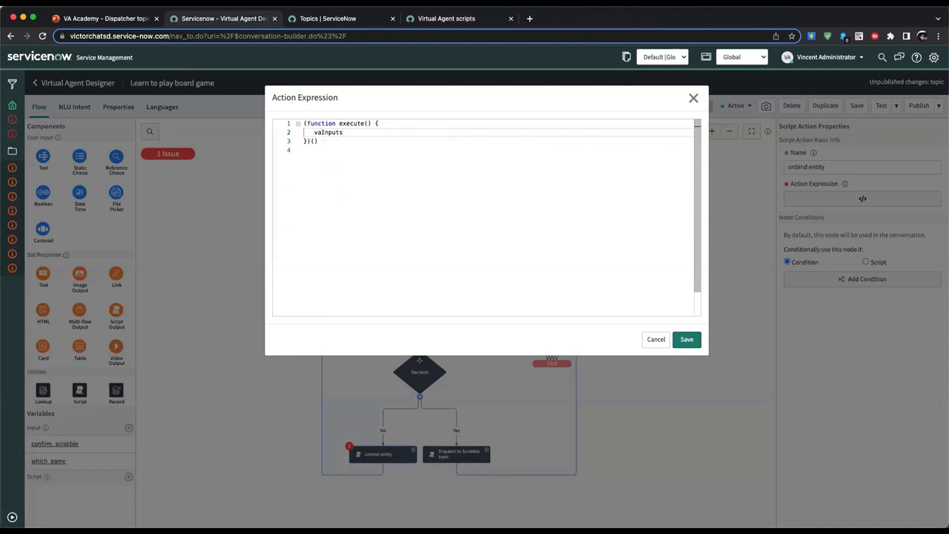
pyautogui.write('.')
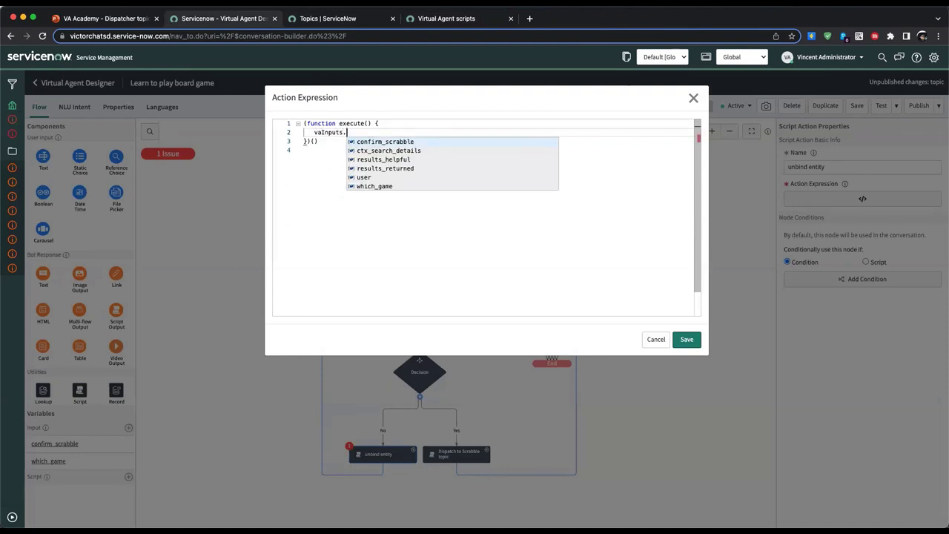
pyautogui.write('w')
pyautogui.press('Return')
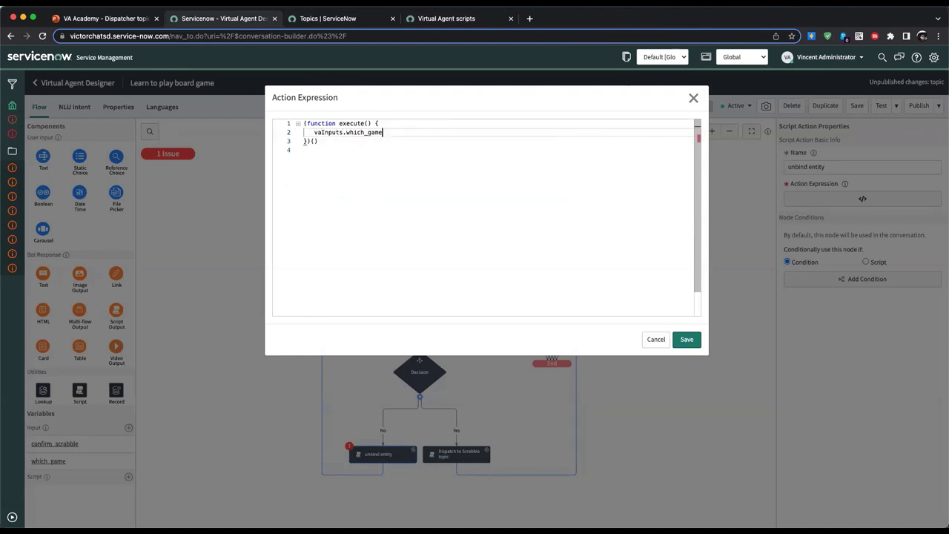
pyautogui.write('.')
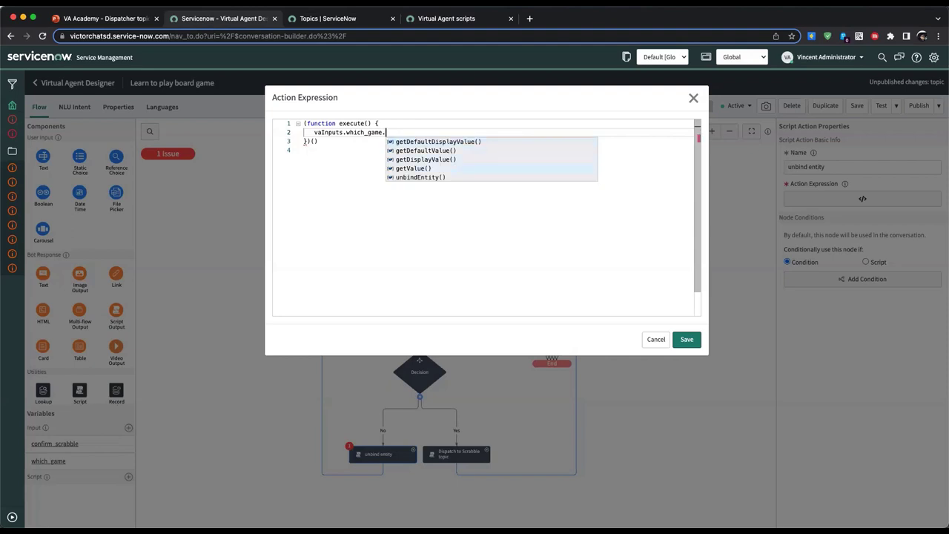
pyautogui.write('u')
pyautogui.press('Return')
pyautogui.write(';')
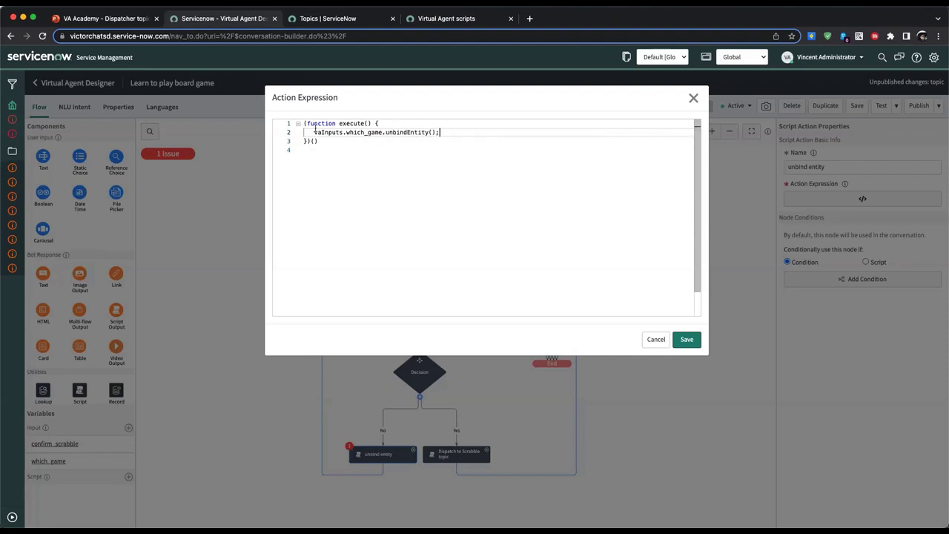
# - Save the unbind entity script and then save the topic
pyautogui.click(683, 340)
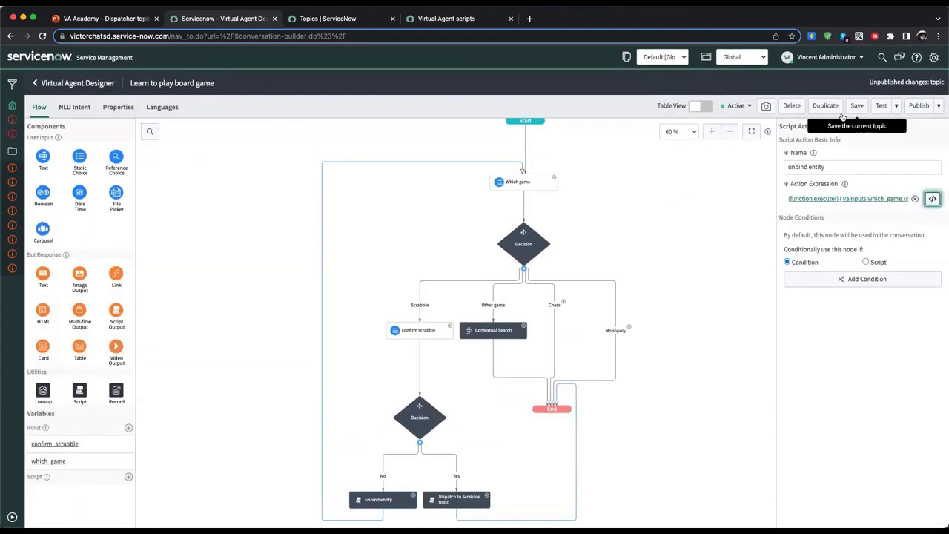
pyautogui.click(856, 105)
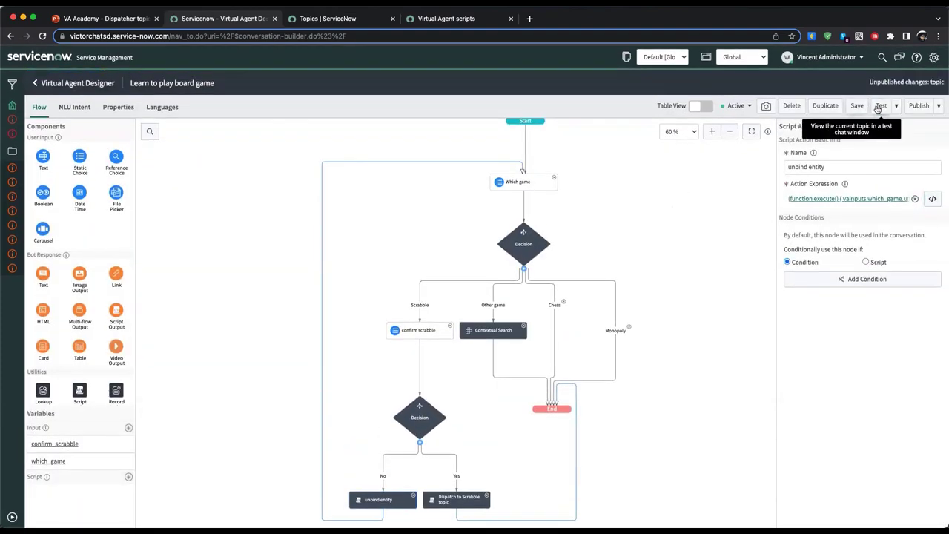
pyautogui.click(879, 106)
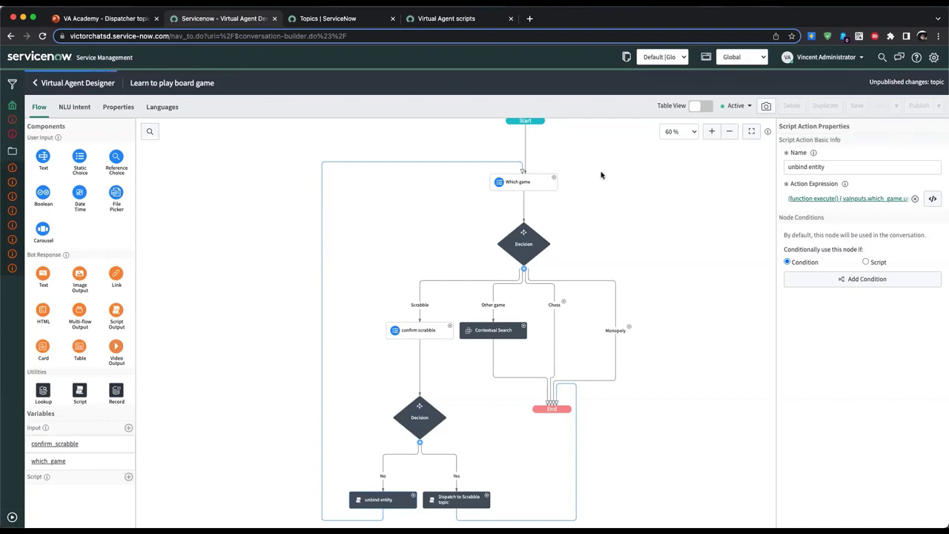
# - Send 'learn the rules to Scrabble' to the bot in the test chat
pyautogui.moveTo(185, 212); pyautogui.dragTo(672, 151)
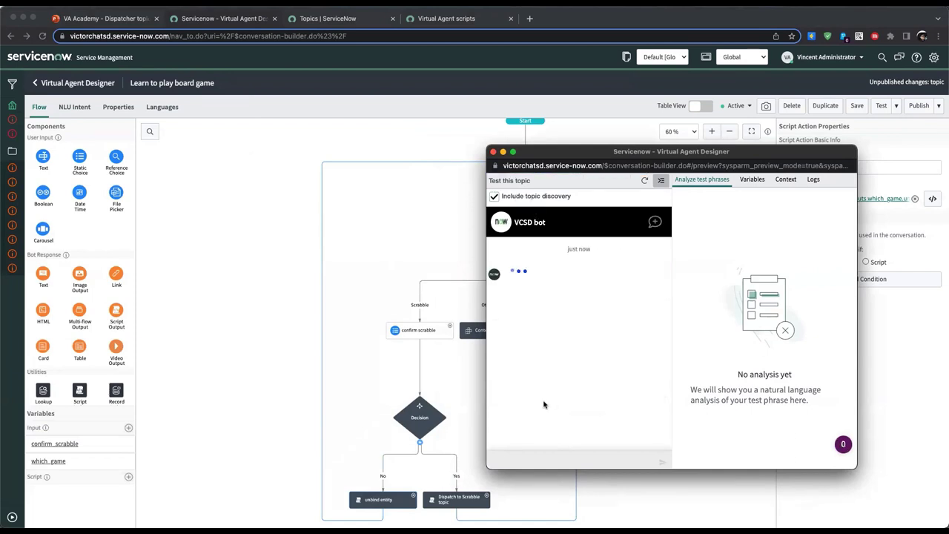
pyautogui.click(547, 462)
pyautogui.write('learn the')
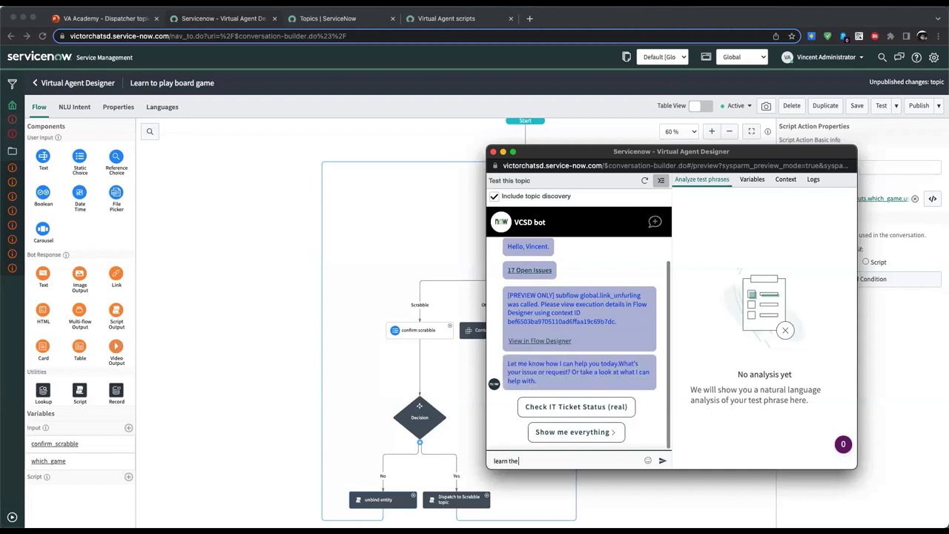
pyautogui.write(' rules to Scrabb')
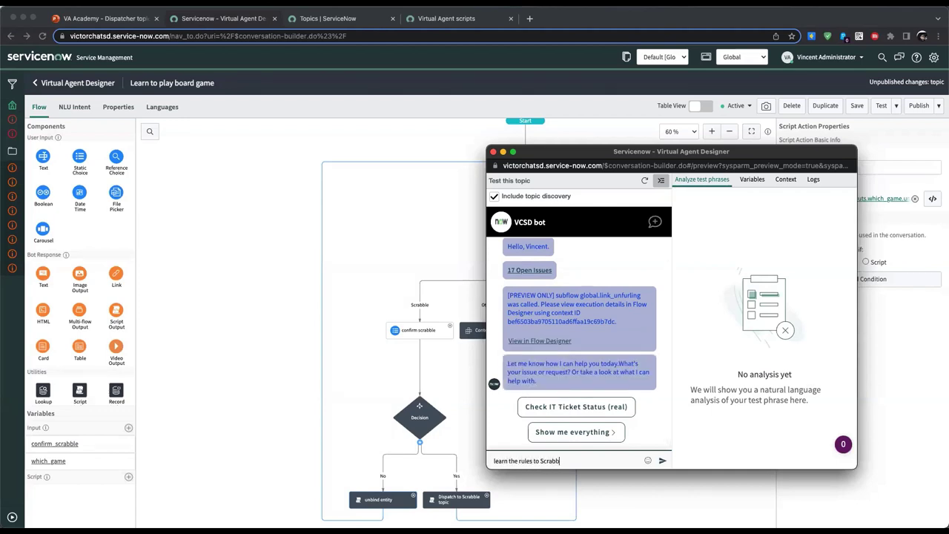
pyautogui.write('le')
pyautogui.press('Return')
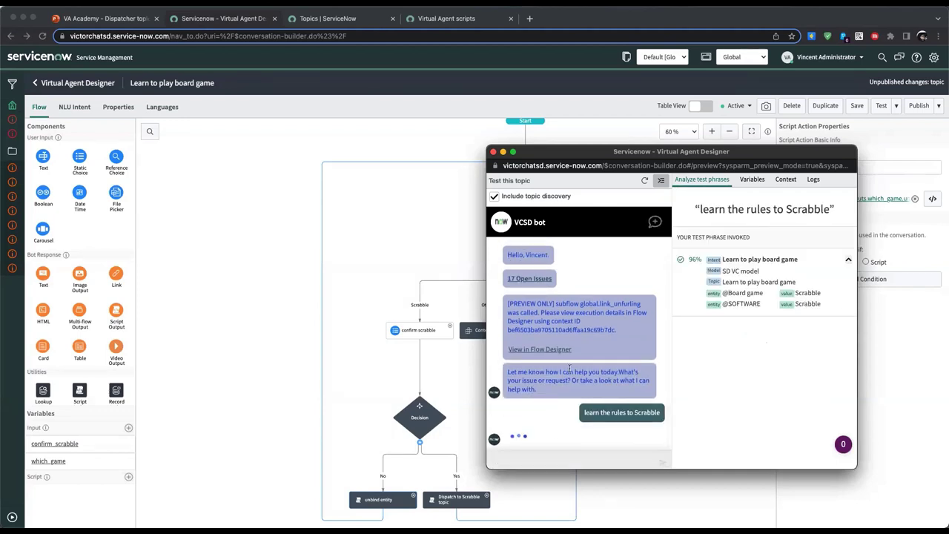
pyautogui.moveTo(581, 155); pyautogui.dragTo(628, 147)
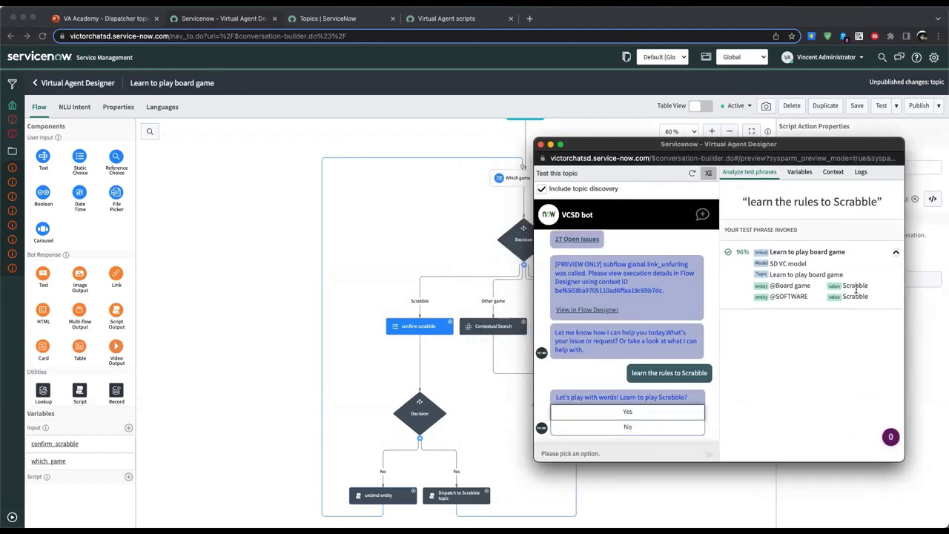
pyautogui.moveTo(631, 146); pyautogui.dragTo(656, 146)
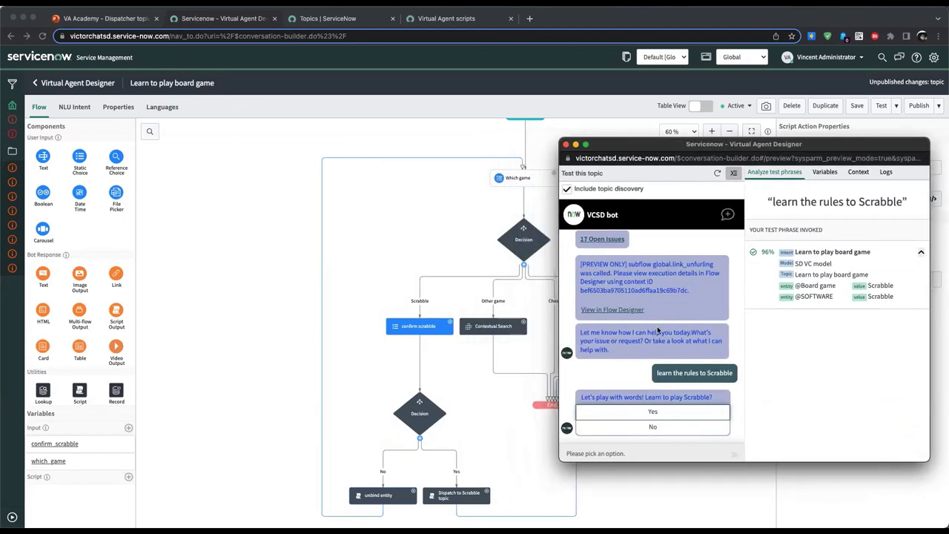
# - Answer No, Scrabble, Yes, Instructions, Yes, No, No, confirming the Scrabble question repeats
pyautogui.click(652, 427)
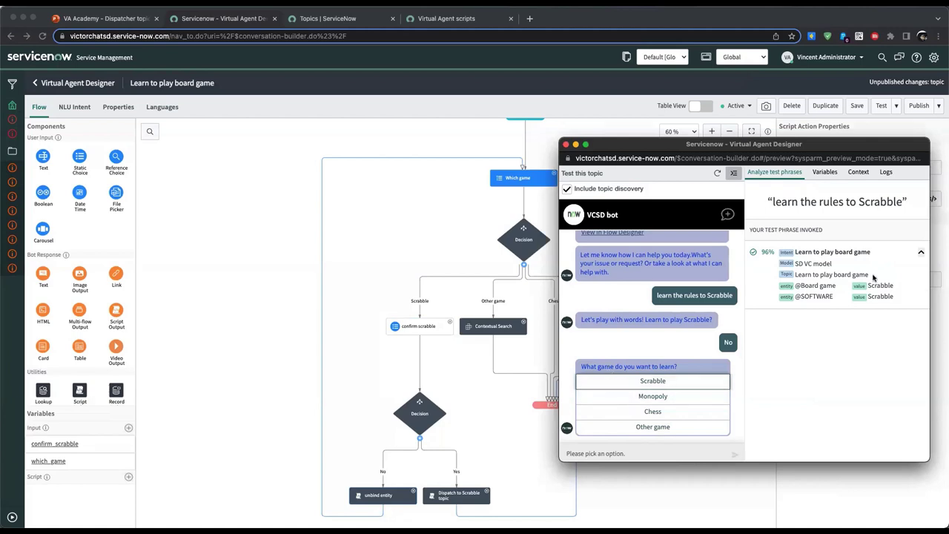
pyautogui.click(659, 380)
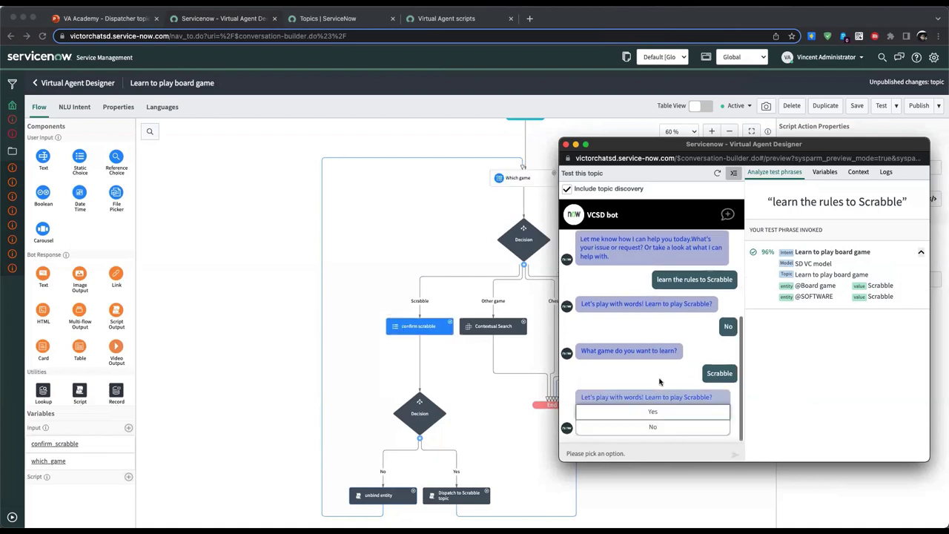
pyautogui.click(654, 413)
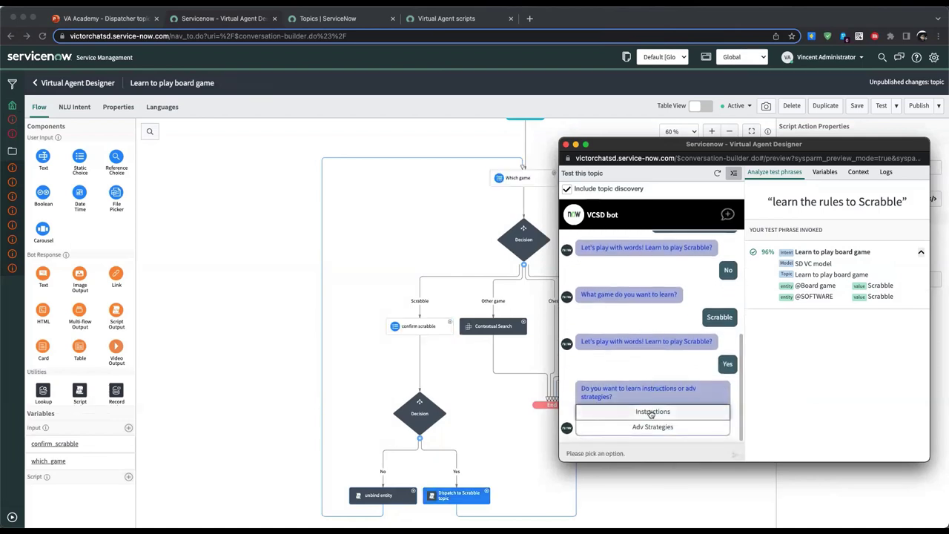
pyautogui.click(650, 413)
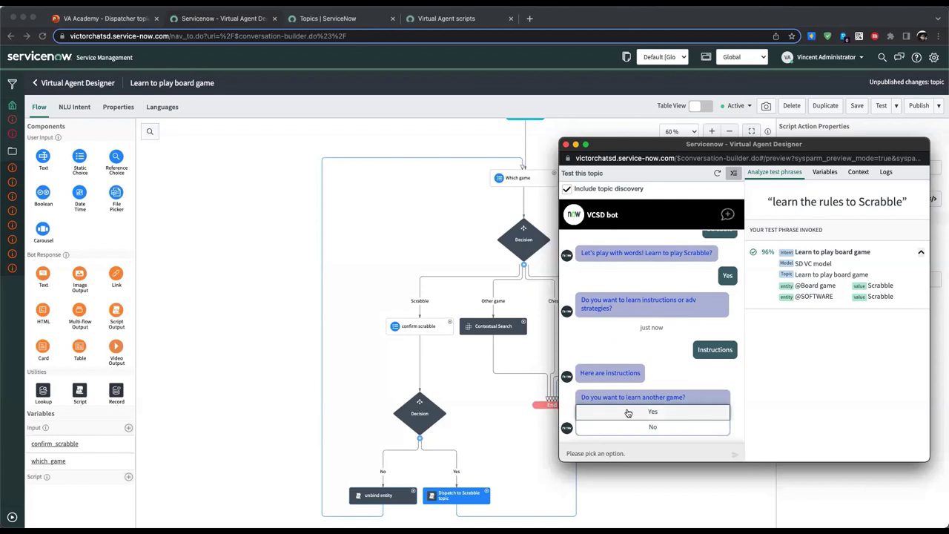
pyautogui.click(627, 413)
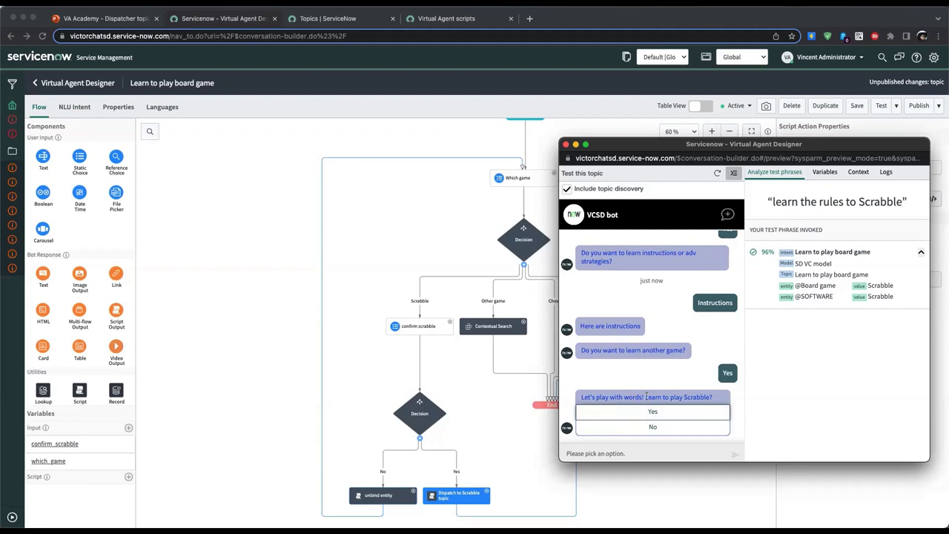
pyautogui.click(652, 426)
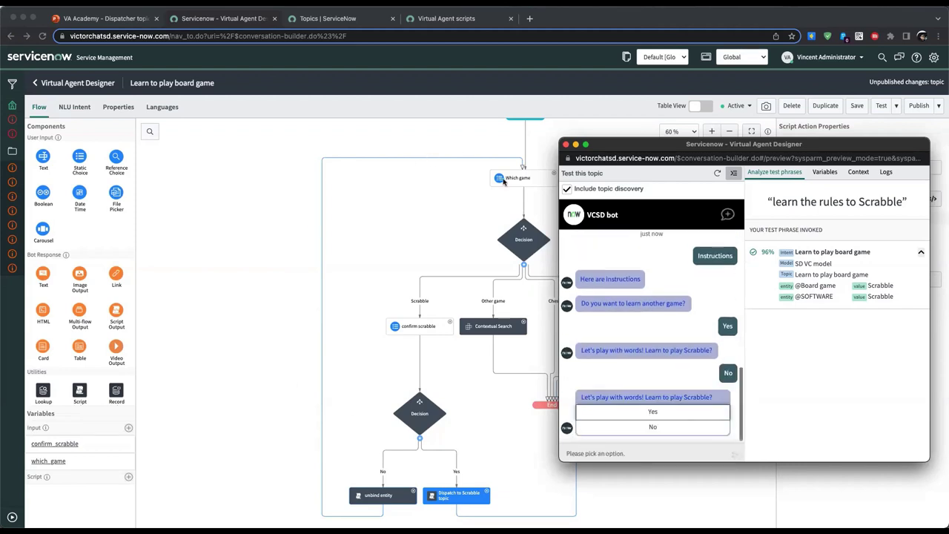
pyautogui.click(621, 428)
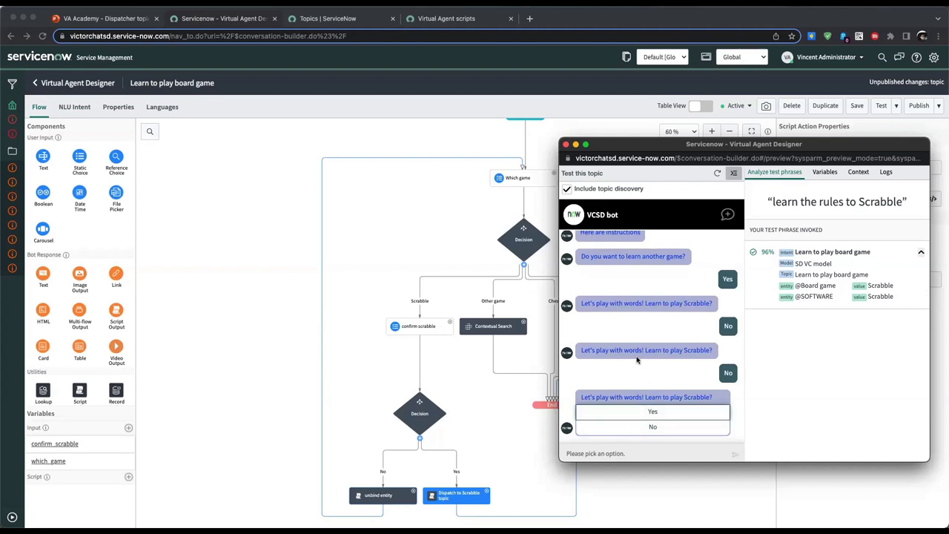
# - Close the test chat preview and deselect the node on the Learn to play board game canvas
pyautogui.click(566, 145)
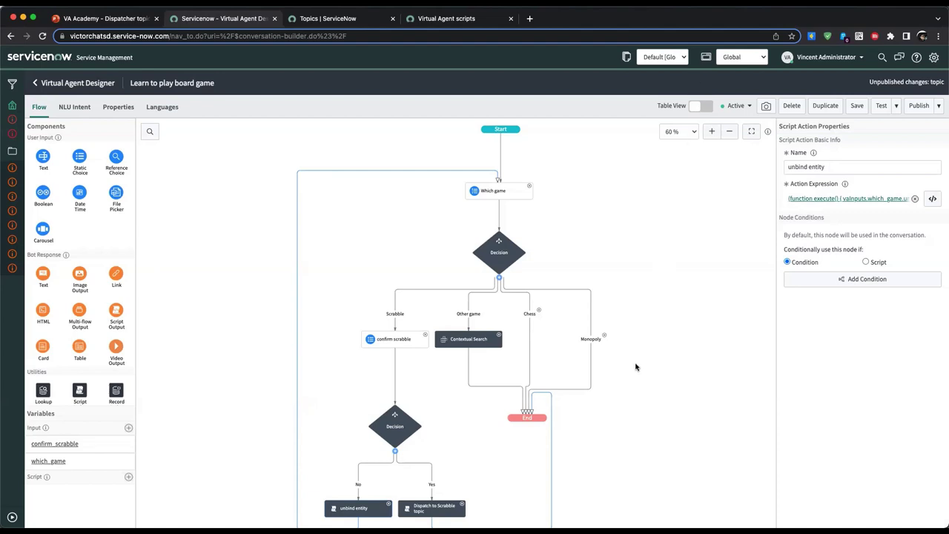
pyautogui.moveTo(638, 364); pyautogui.dragTo(645, 357)
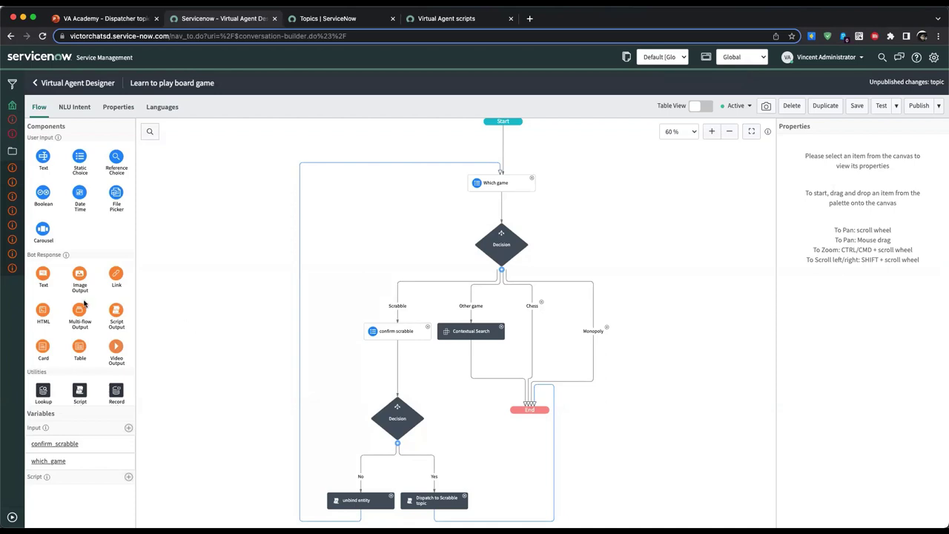
pyautogui.scroll(-3, 84, 303)
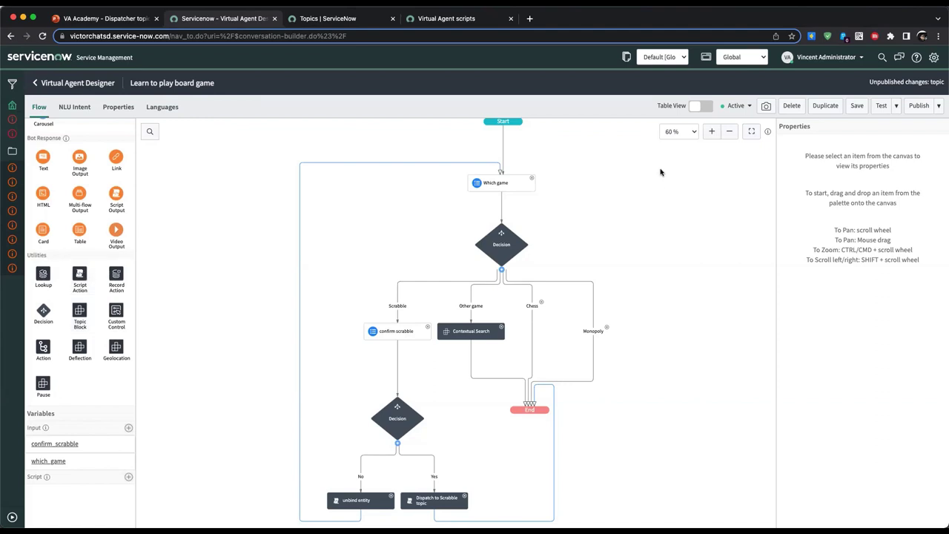
pyautogui.hscroll(2, 509, 239)
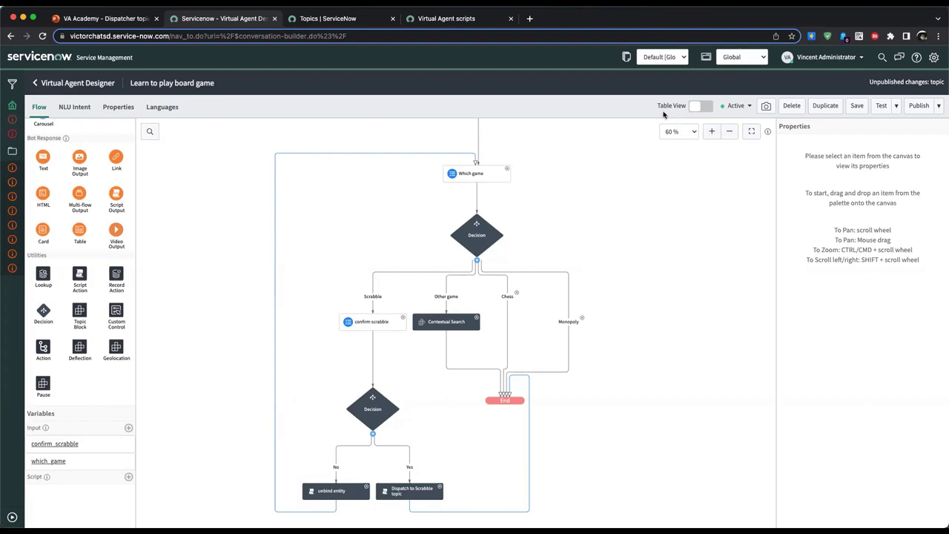
pyautogui.hscroll(3, 510, 242)
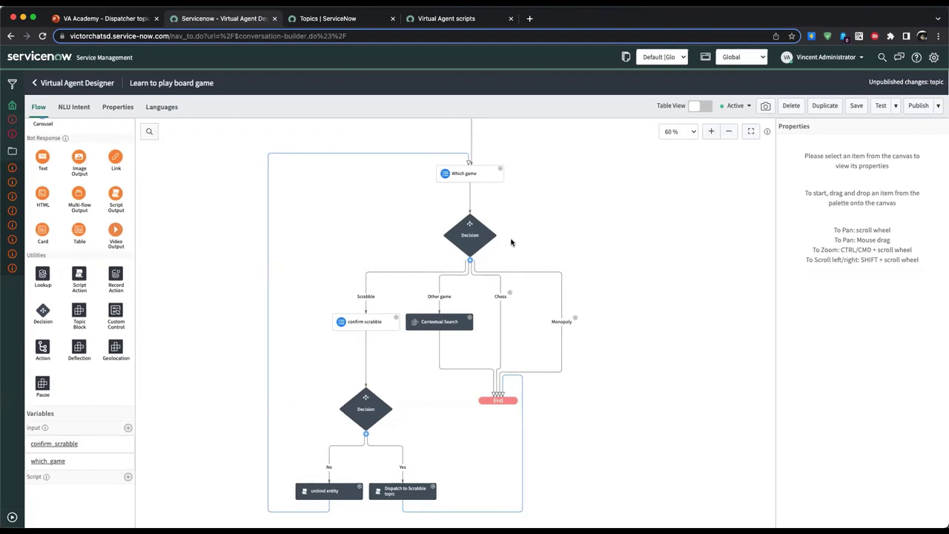